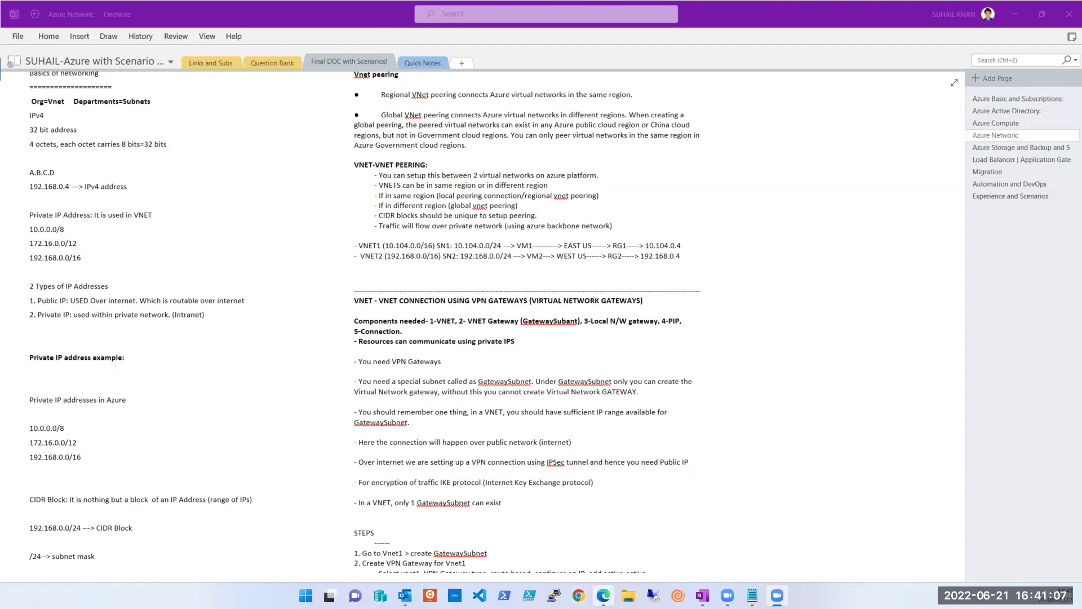
Step: Bring the Azure portal window forward and open the Avanish resource group
mouse_move(603, 595)
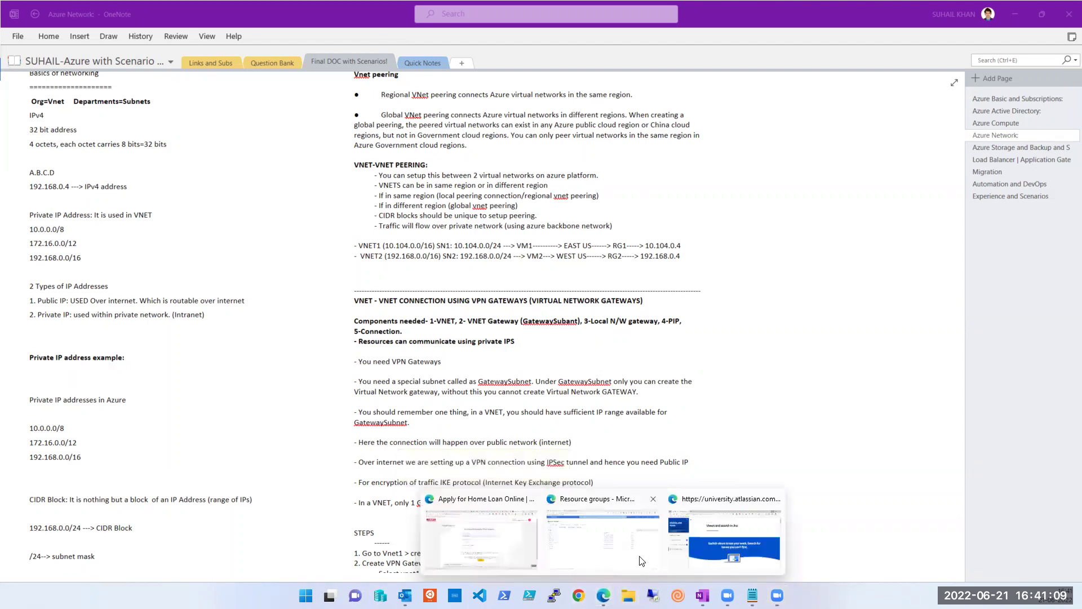
left_click(571, 550)
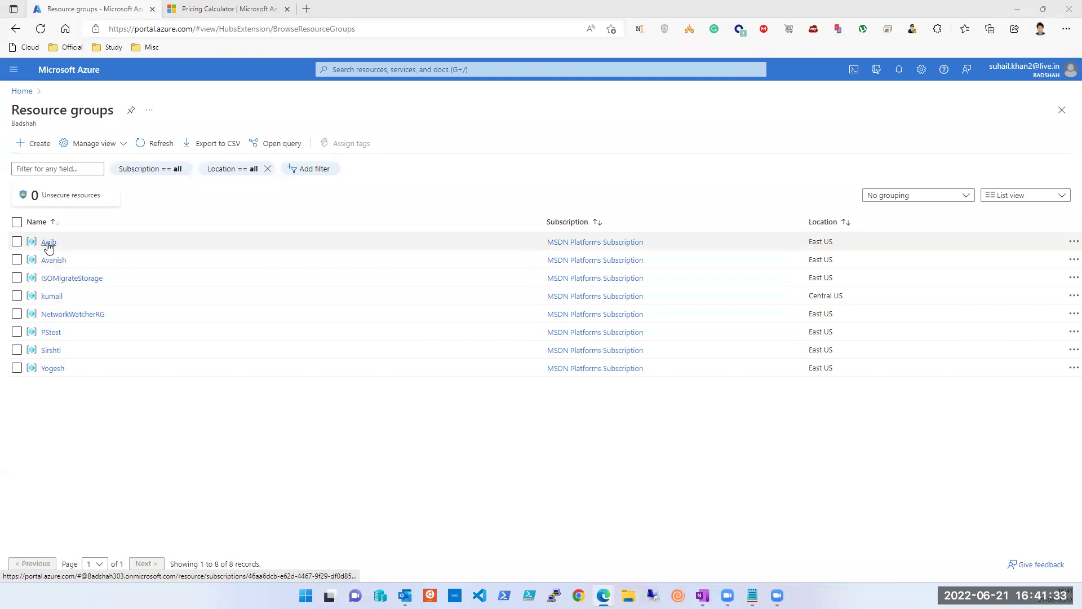
left_click(53, 261)
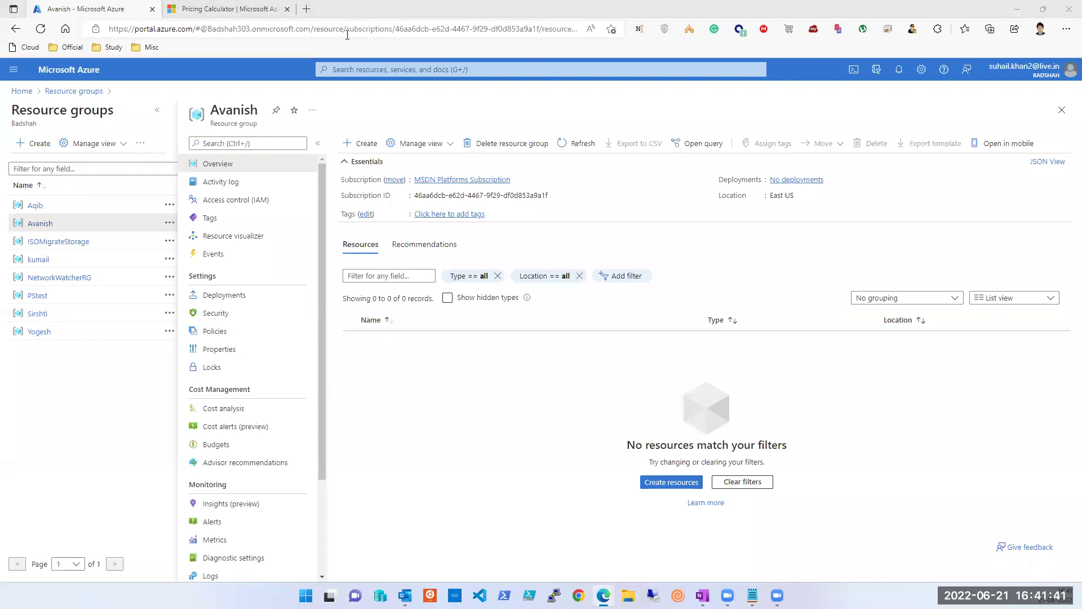
Step: Switch the portal to the Default Directory, return Home, and open Subscriptions
left_click(1068, 79)
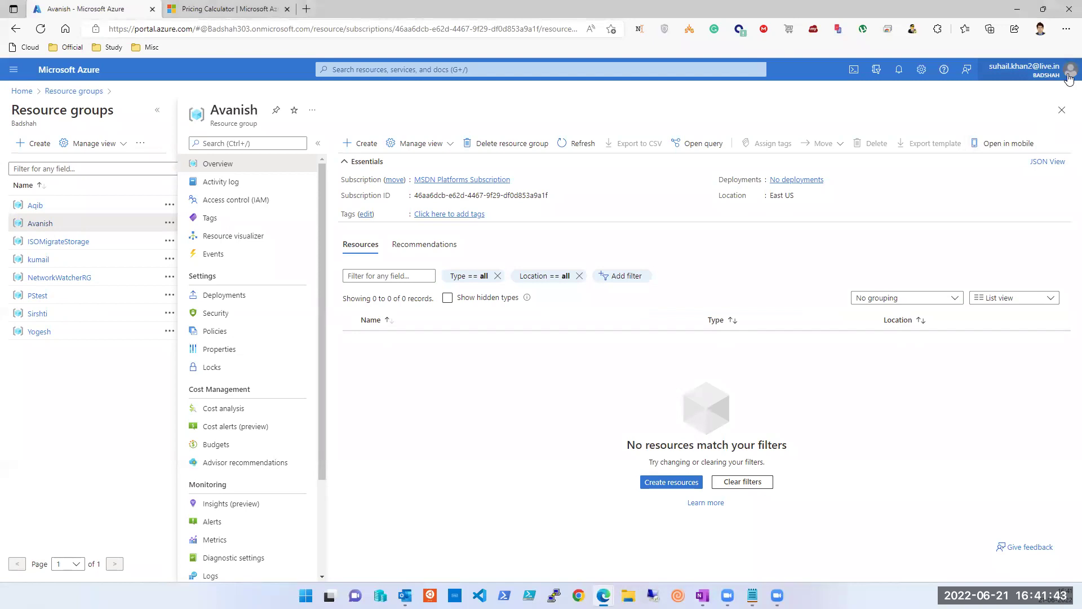
left_click(1068, 79)
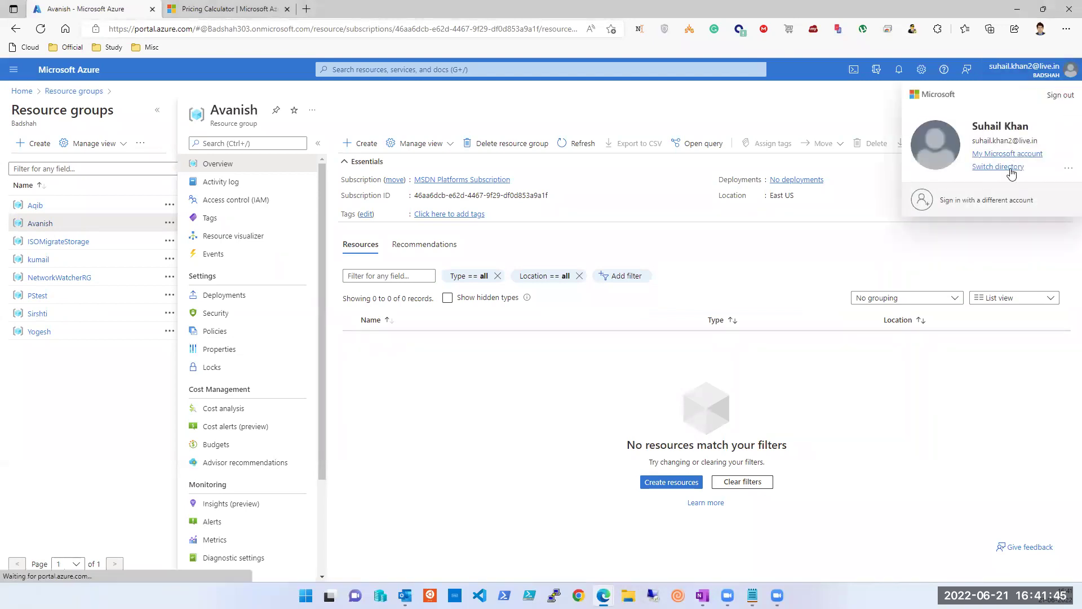
left_click(1007, 168)
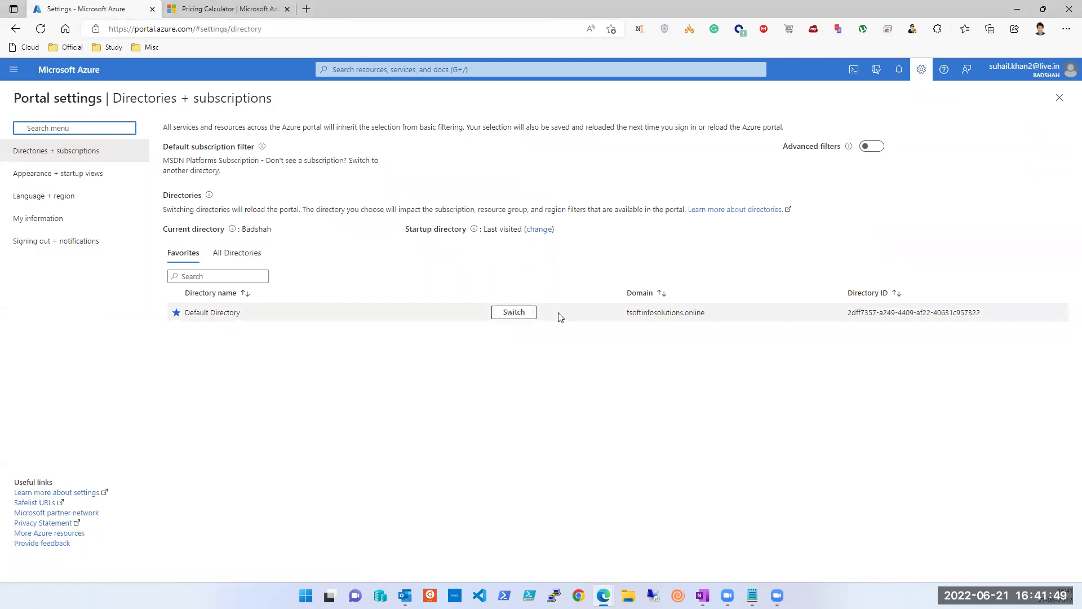
left_click(514, 312)
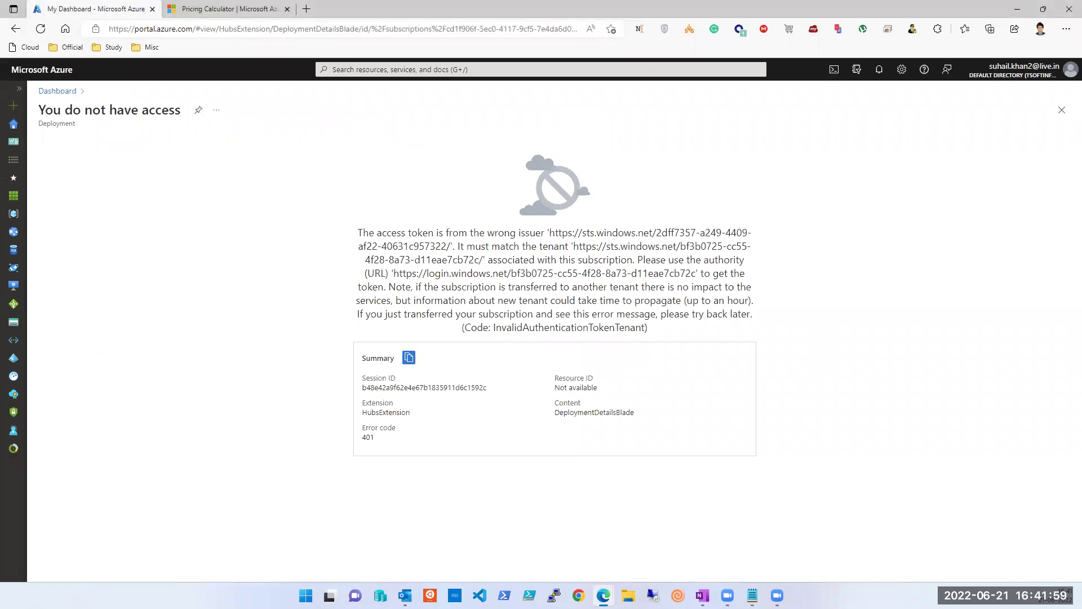
left_click(14, 123)
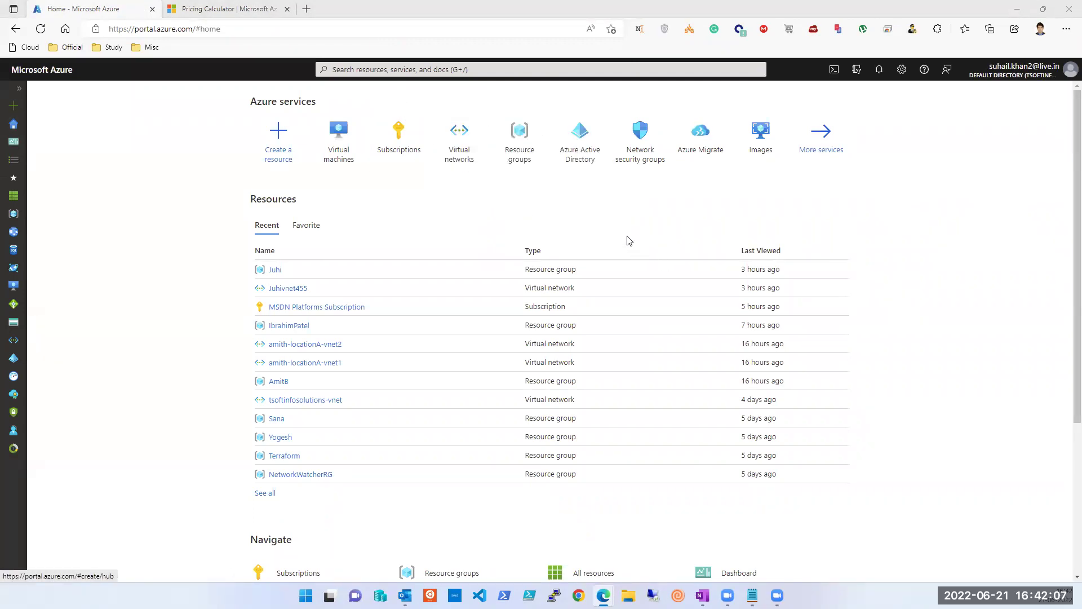
left_click(397, 141)
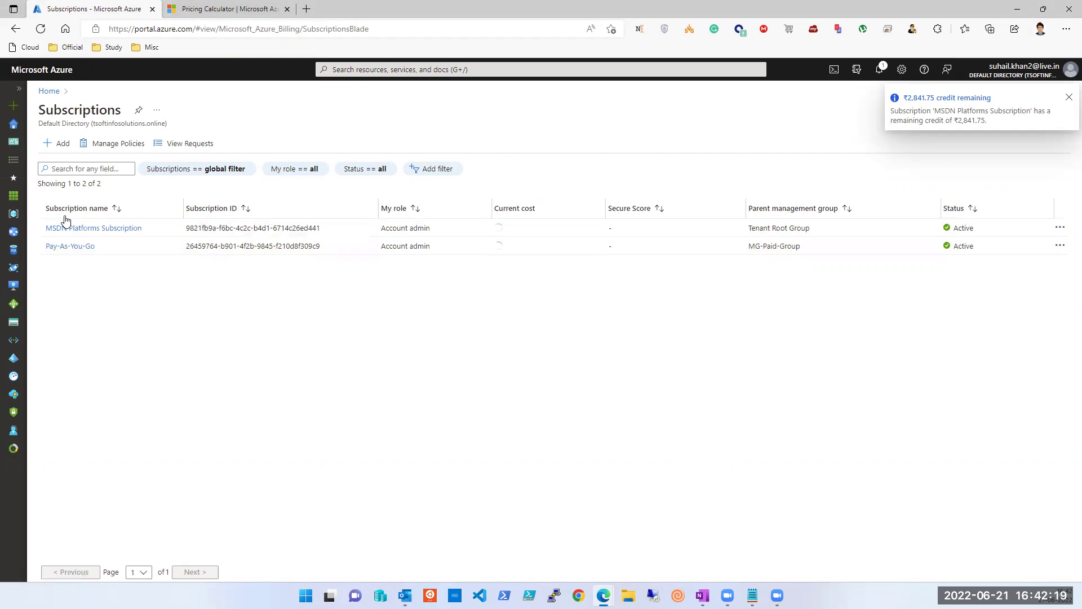
Step: Search for Resource groups and open the empty IbrahimPatel resource group
left_click(404, 70)
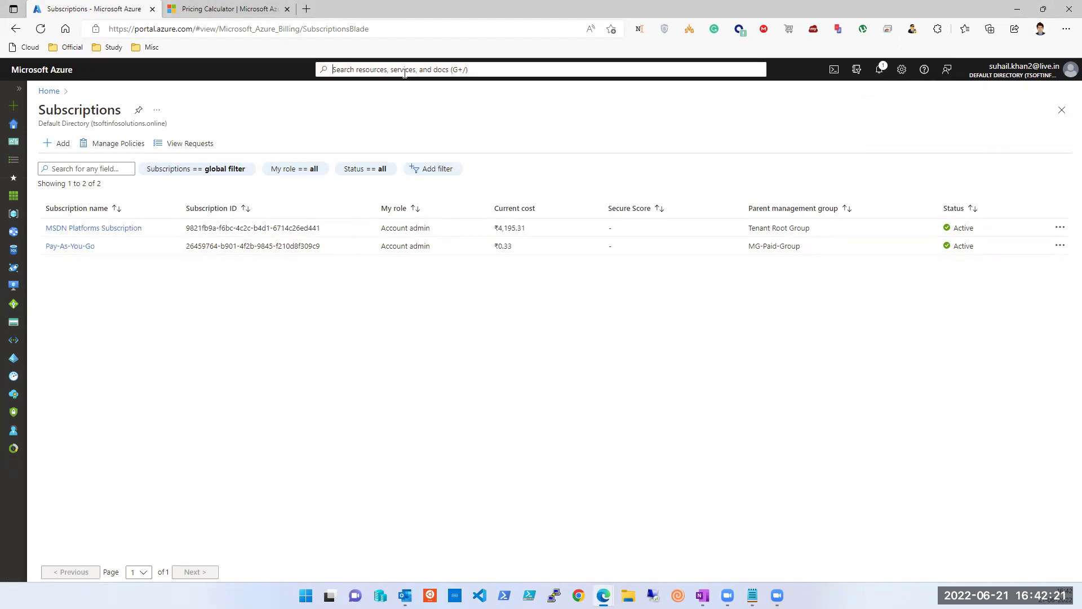
left_click(508, 234)
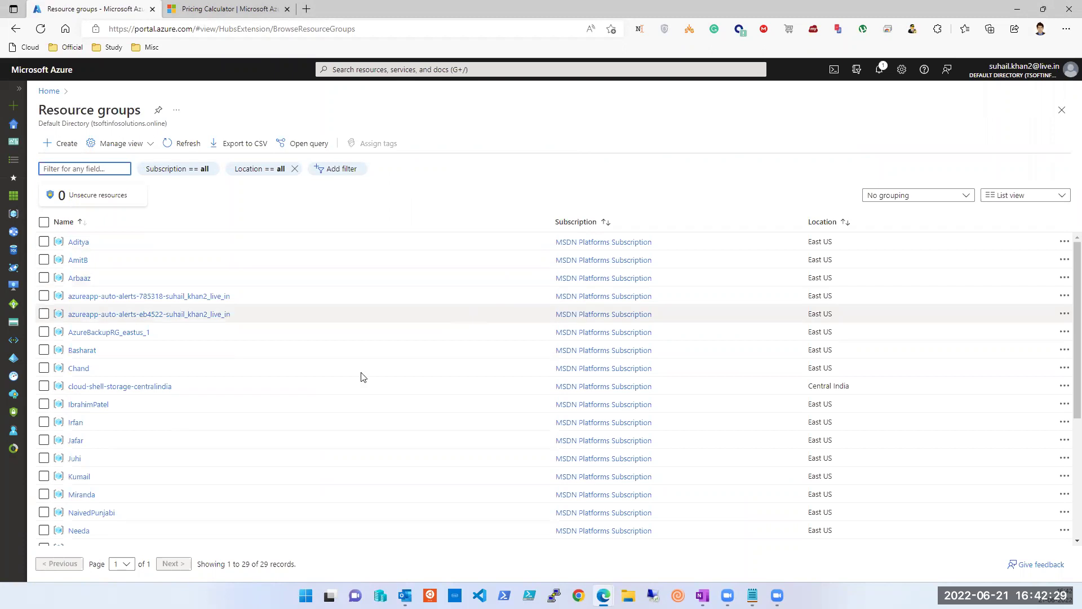
scroll(197, 427, "down", 3)
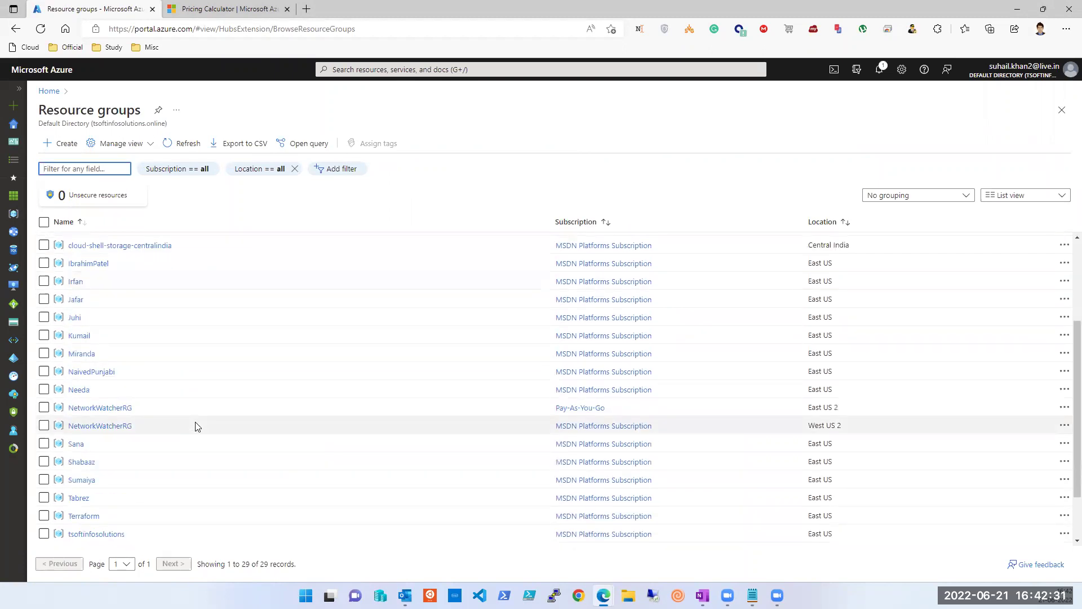
scroll(194, 427, "up", 3)
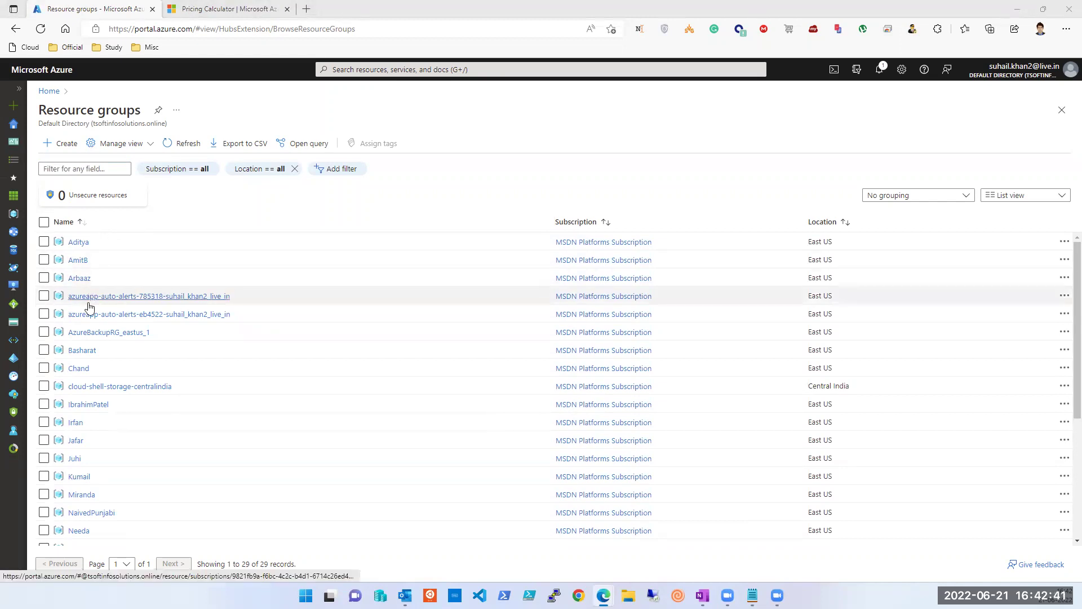
left_click(93, 405)
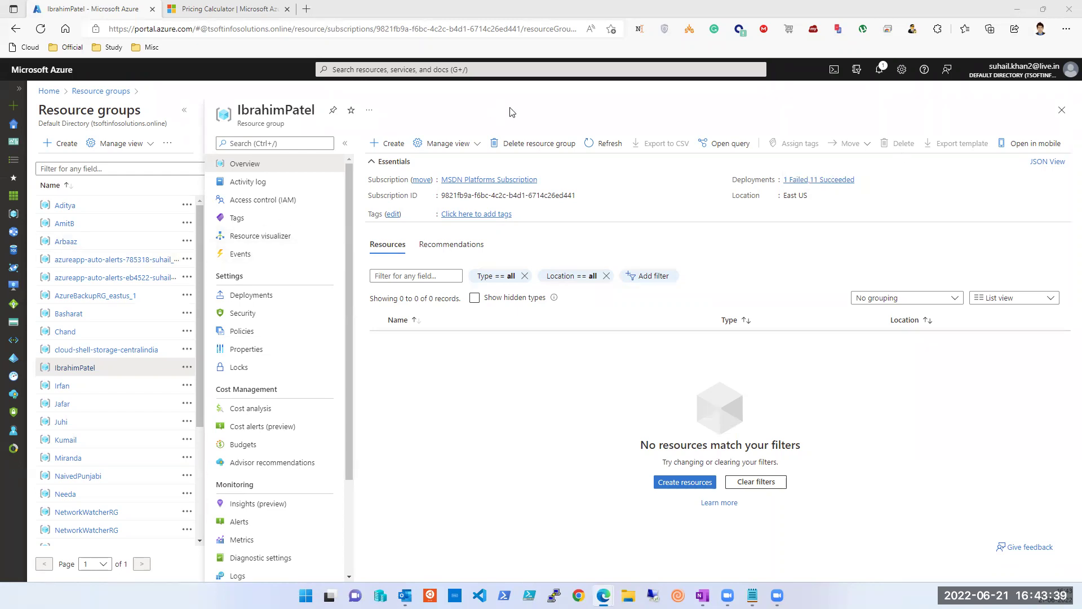
Step: Open the Pay-As-You-Go subscription and list its resource groups, showing only NetworkWatcherRG
left_click(411, 69)
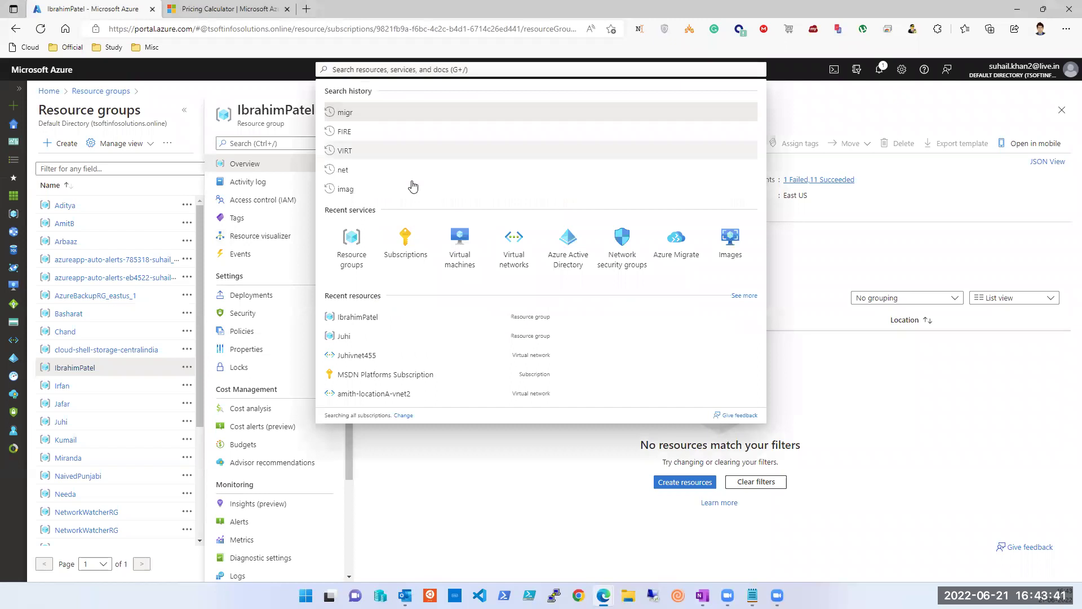
left_click(404, 254)
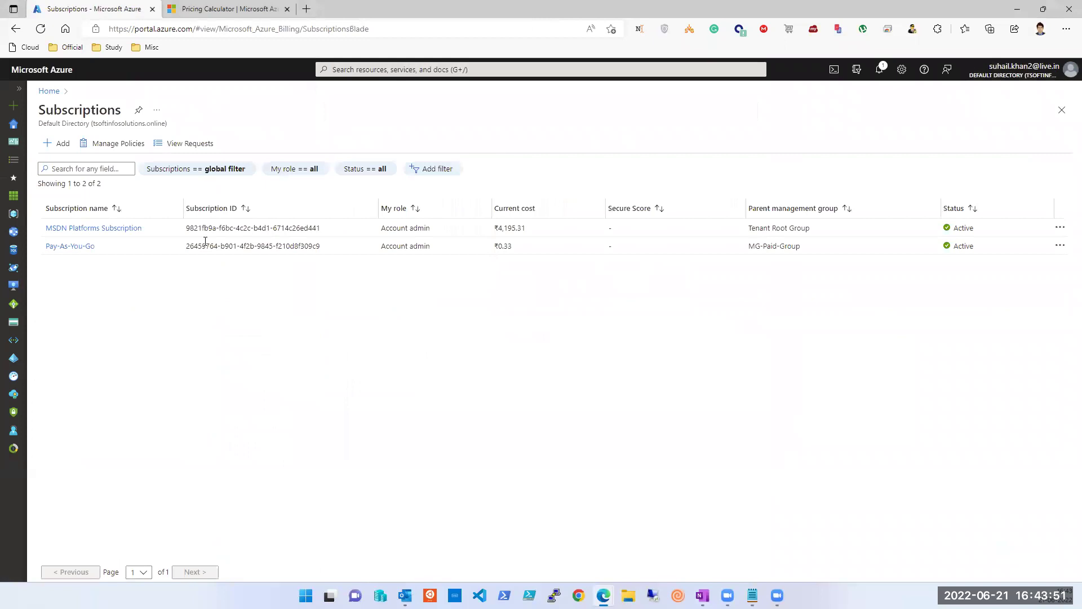
left_click(85, 243)
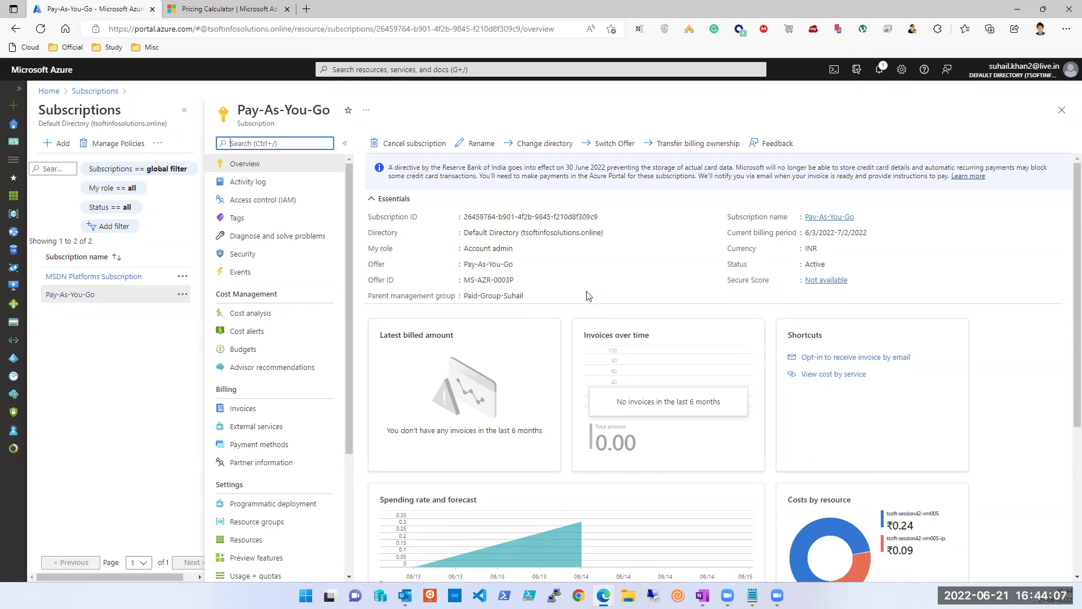
scroll(297, 329, "down", 2)
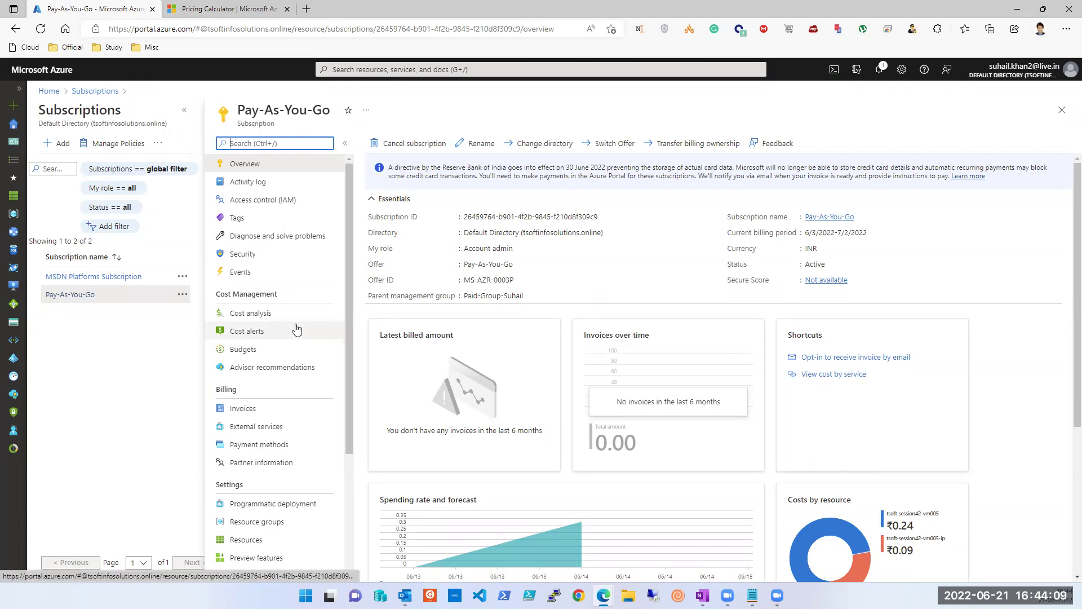
left_click(271, 394)
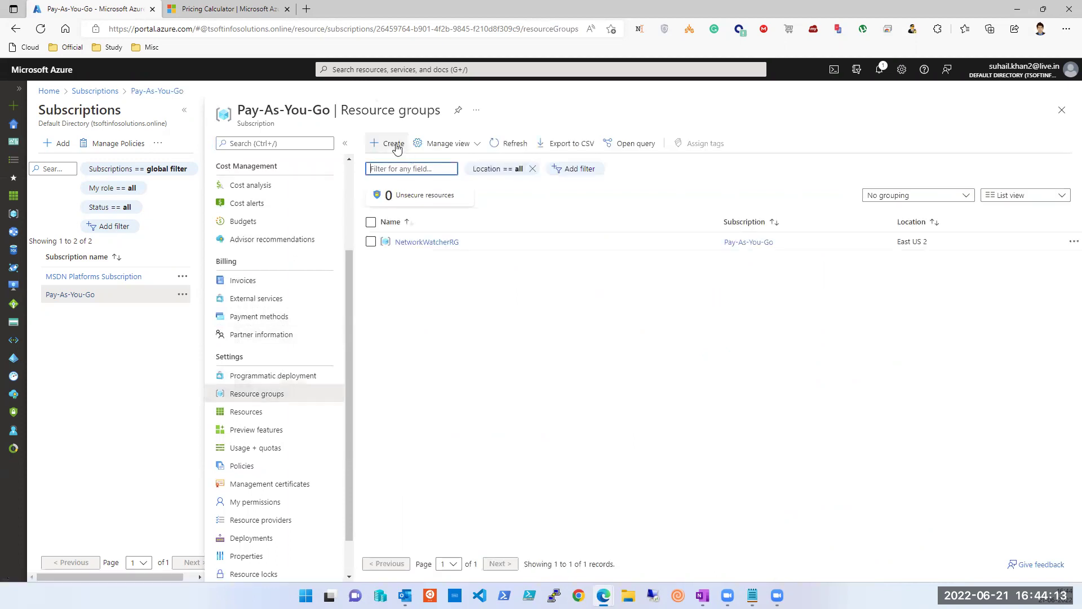
Step: Create resource group PayAsYouGo in Korea Central and open its overview
left_click(394, 144)
left_click(269, 253)
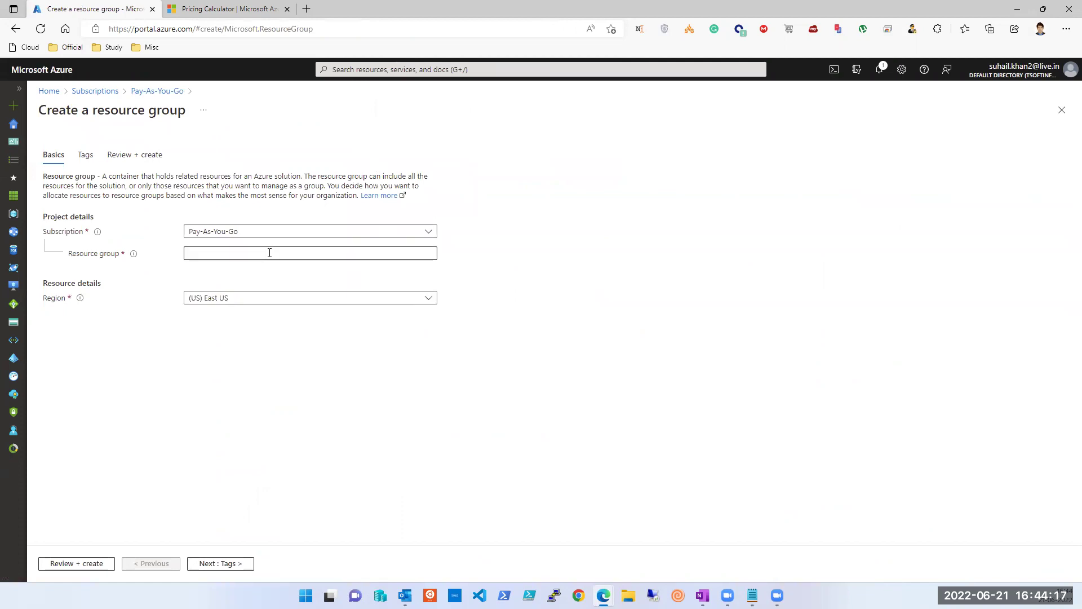
type("Pay")
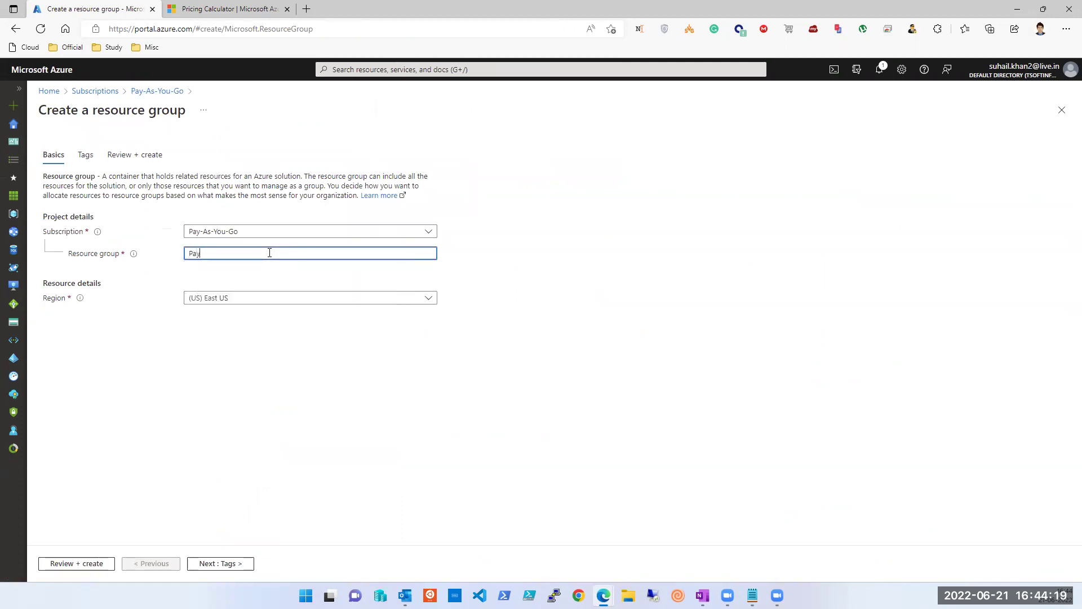
type("AsYouGo")
left_click(236, 297)
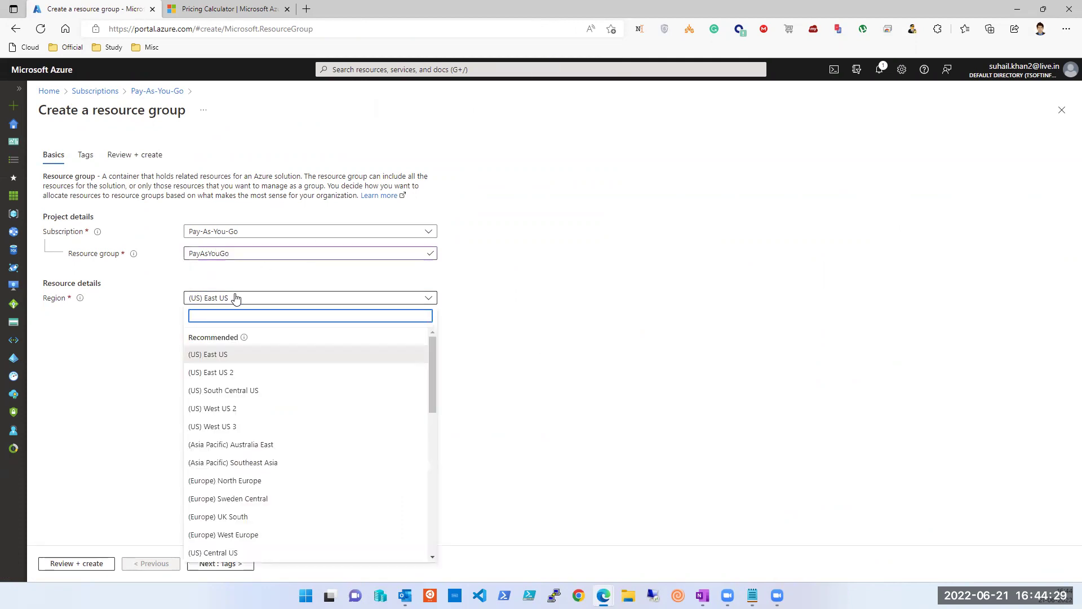
scroll(278, 495, "down", 1)
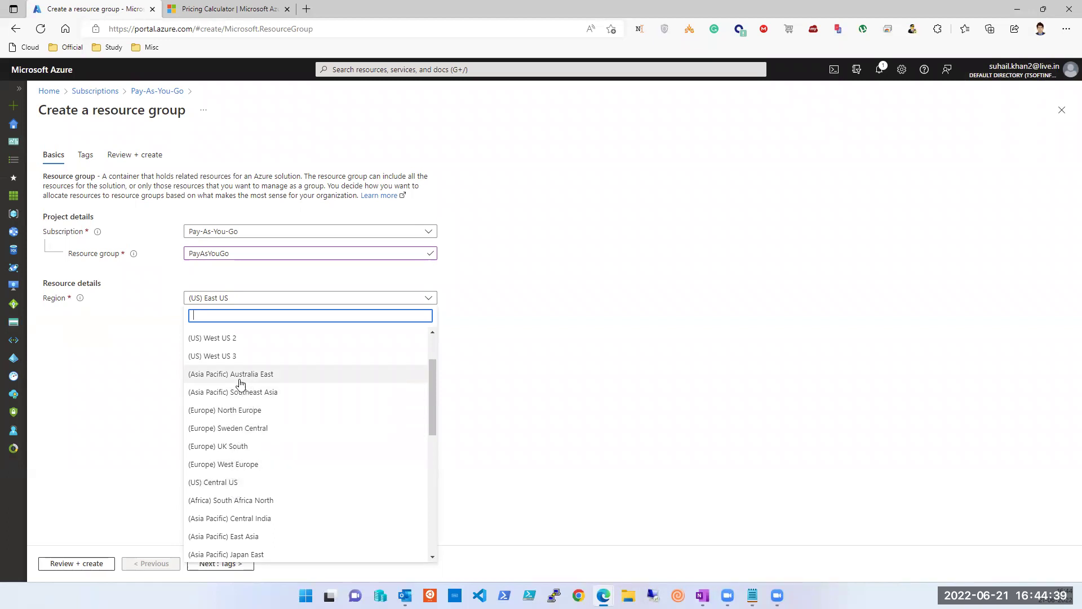
scroll(248, 394, "down", 3)
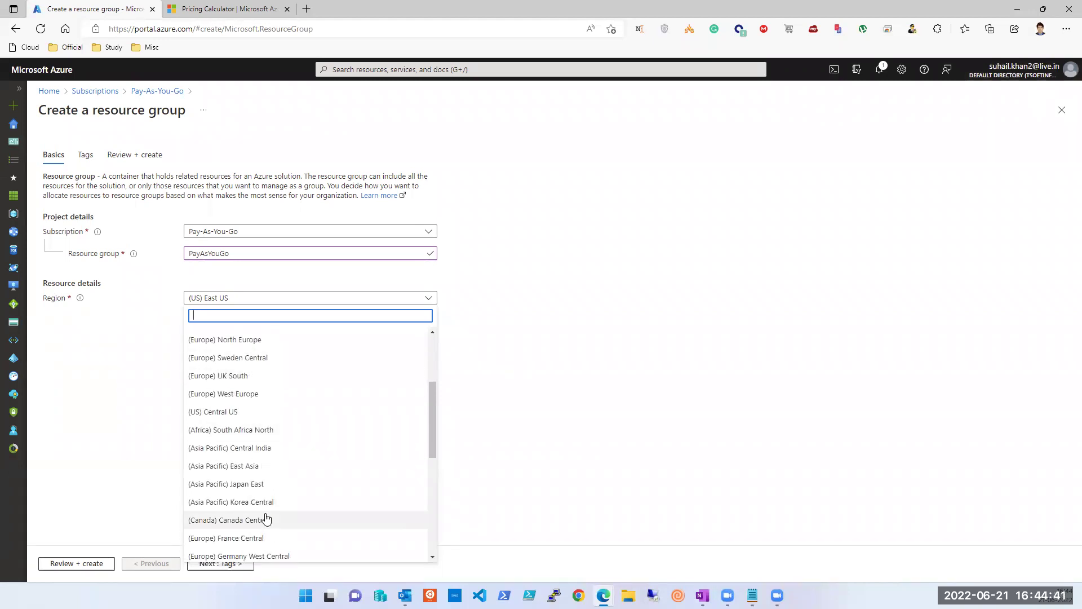
left_click(266, 502)
left_click(73, 563)
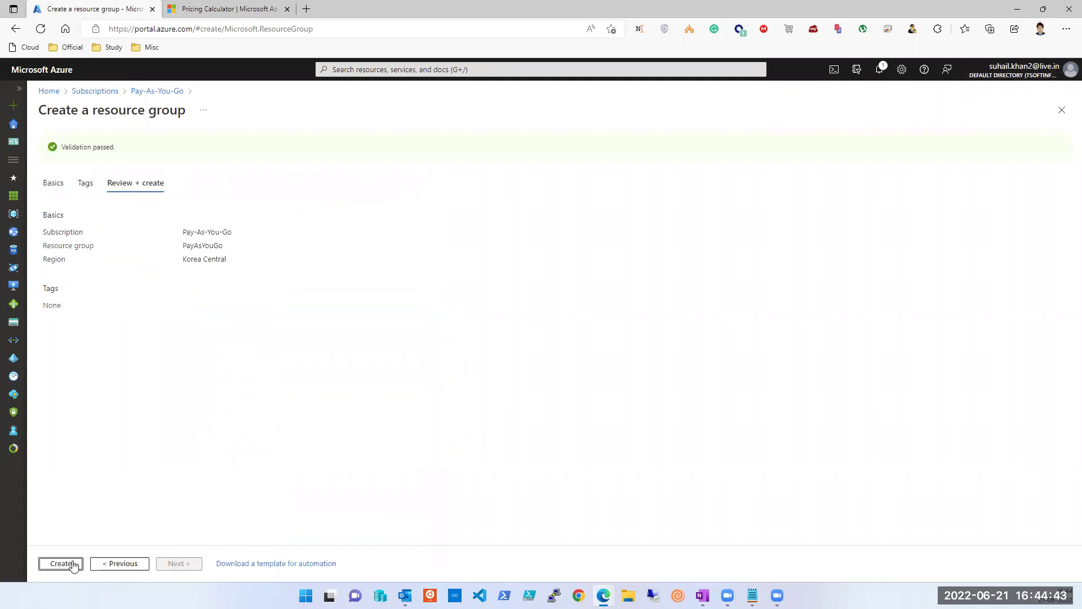
left_click(73, 563)
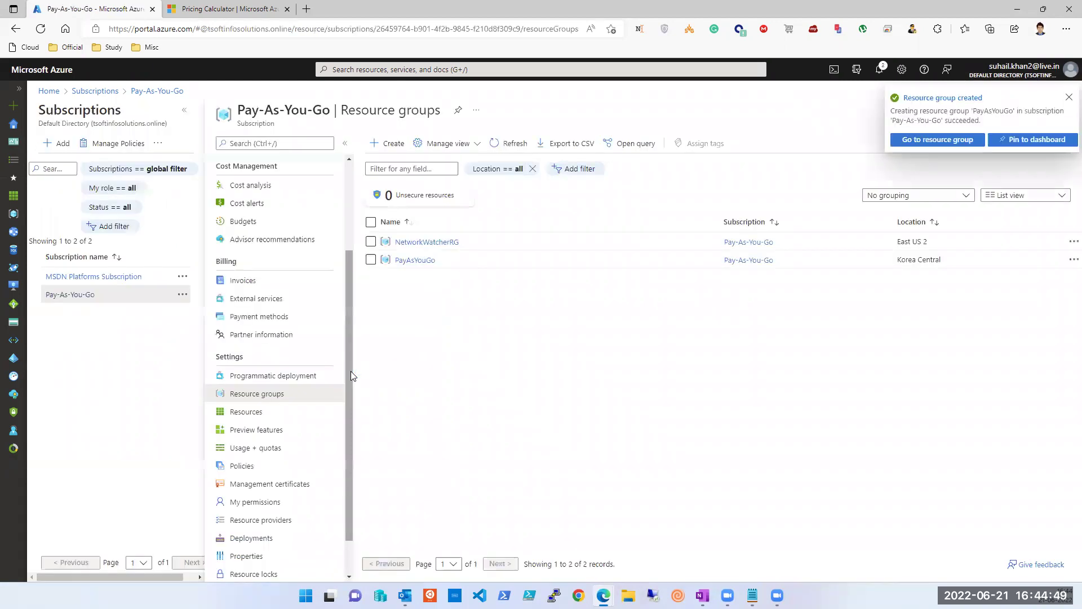
left_click(413, 261)
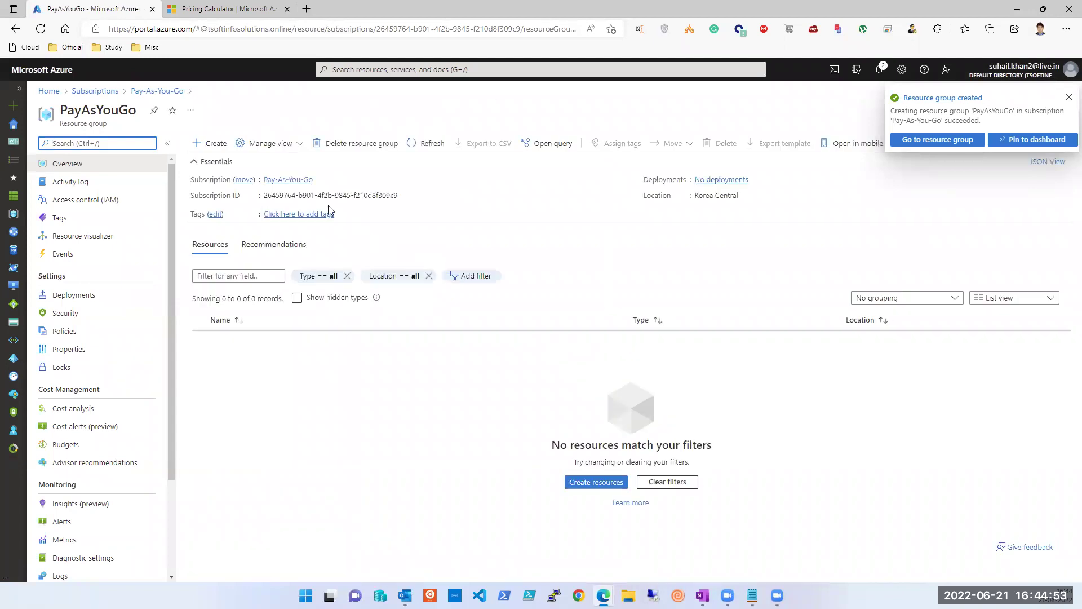
Step: Start creating an Ubuntu Server 20.04 LTS virtual machine in the PayAsYouGo resource group
left_click(213, 144)
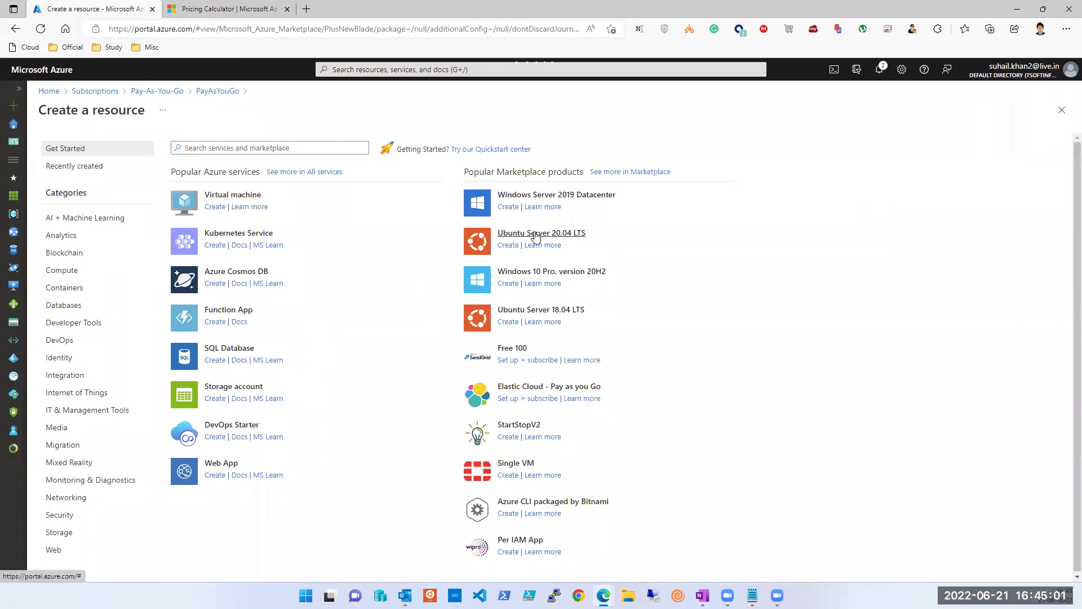
left_click(536, 237)
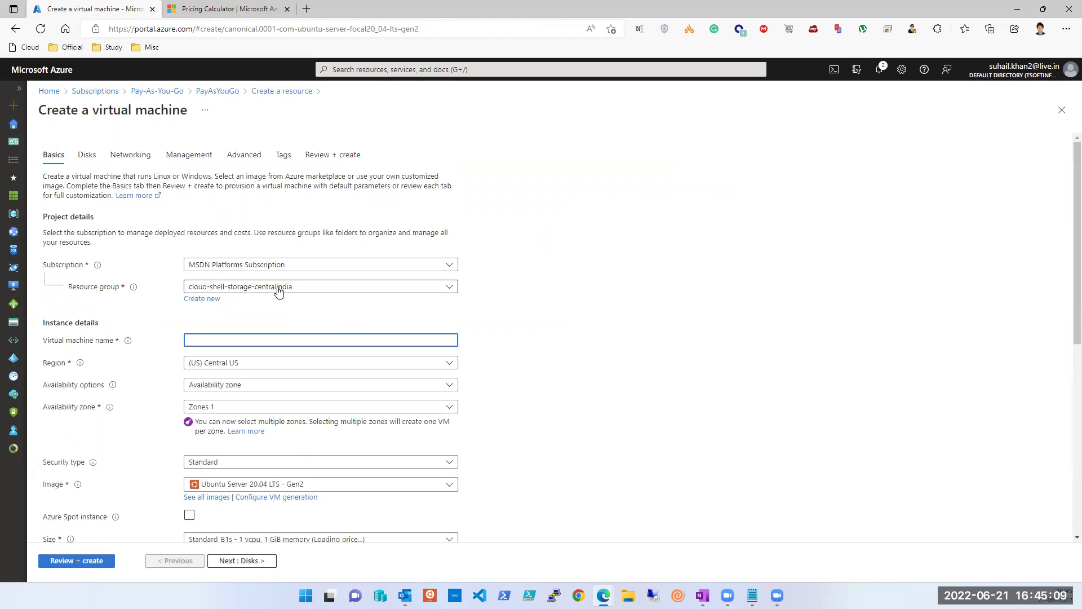
left_click(291, 289)
Step: Set the VM's subscription to Pay-As-You-Go with resource group PayAsYouGo
left_click(292, 273)
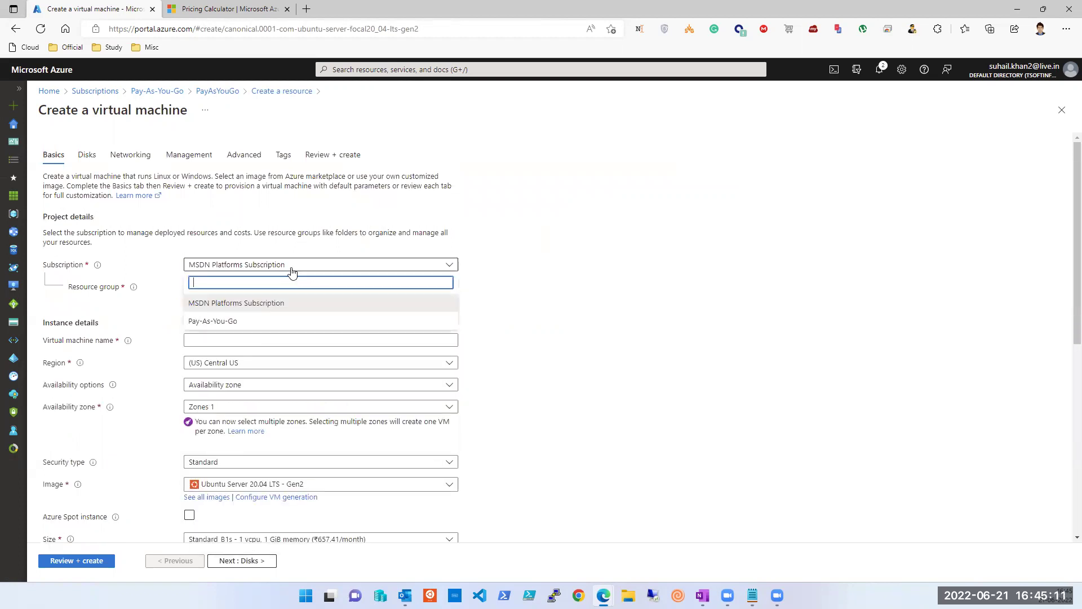
left_click(261, 322)
left_click(300, 288)
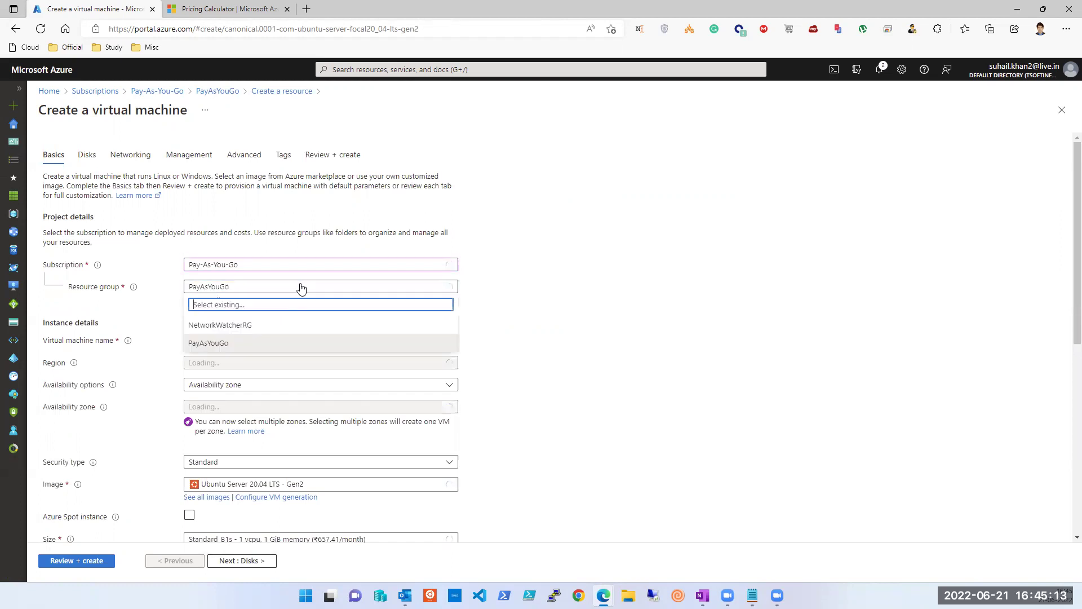
left_click(276, 312)
Step: Name the virtual machine Tsoft-Session45-vm001
left_click(246, 341)
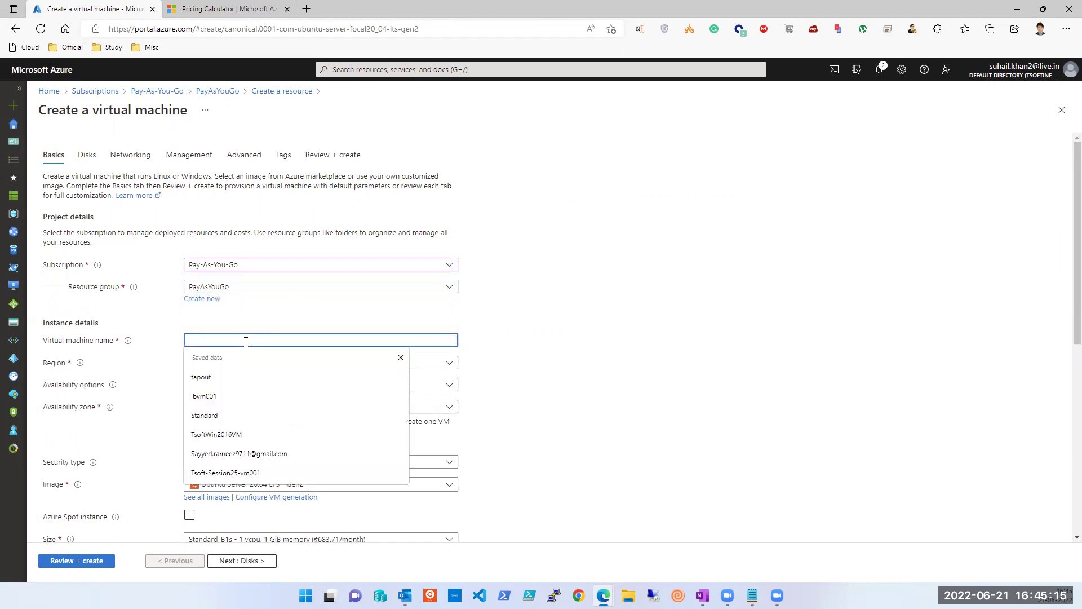
type("Tsoft-")
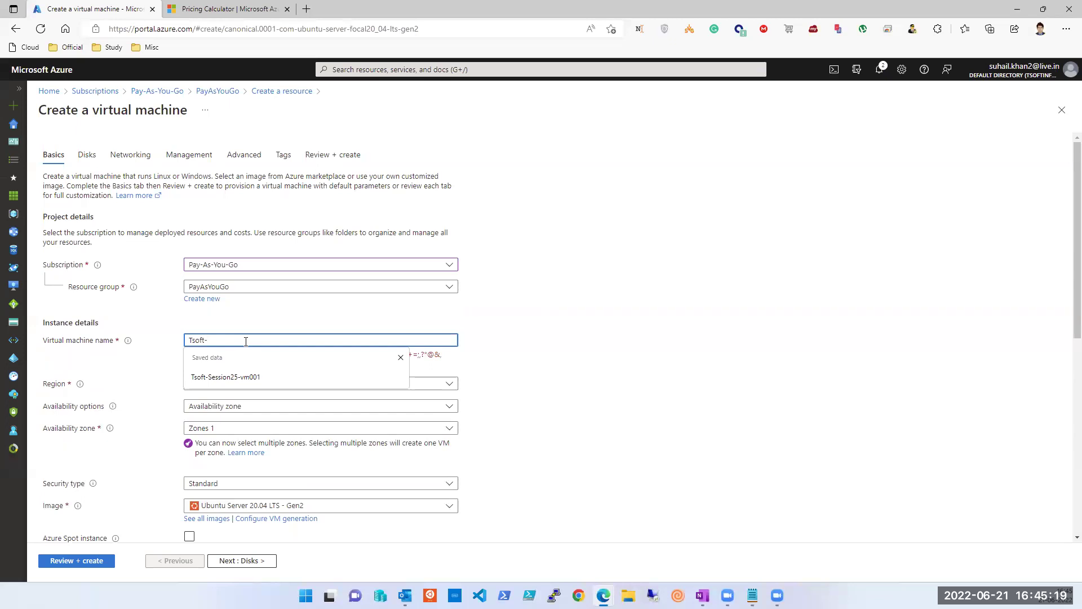
key("Down")
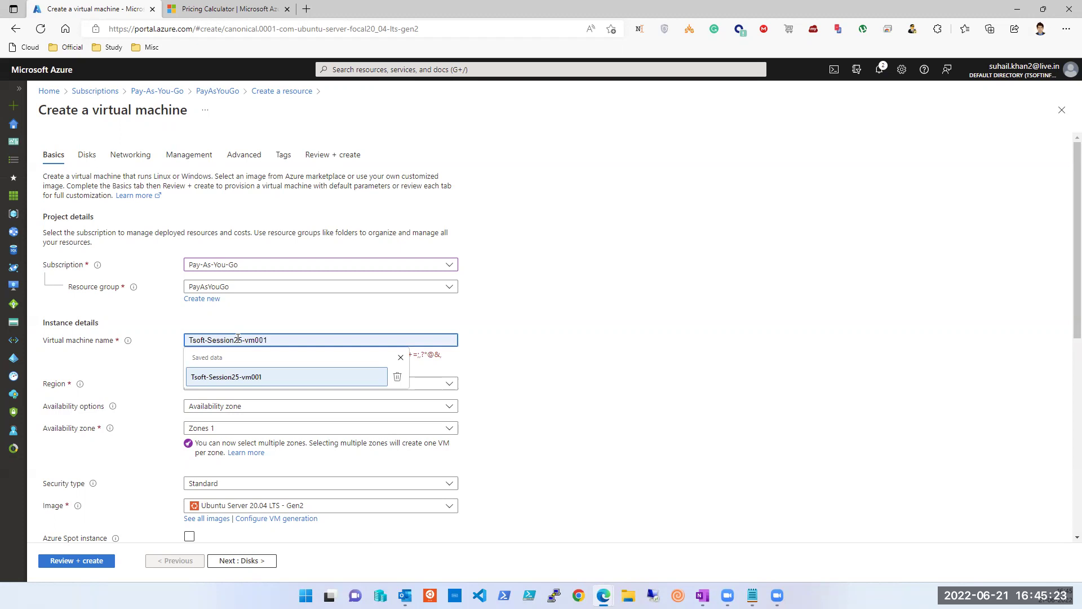
key("BackSpace")
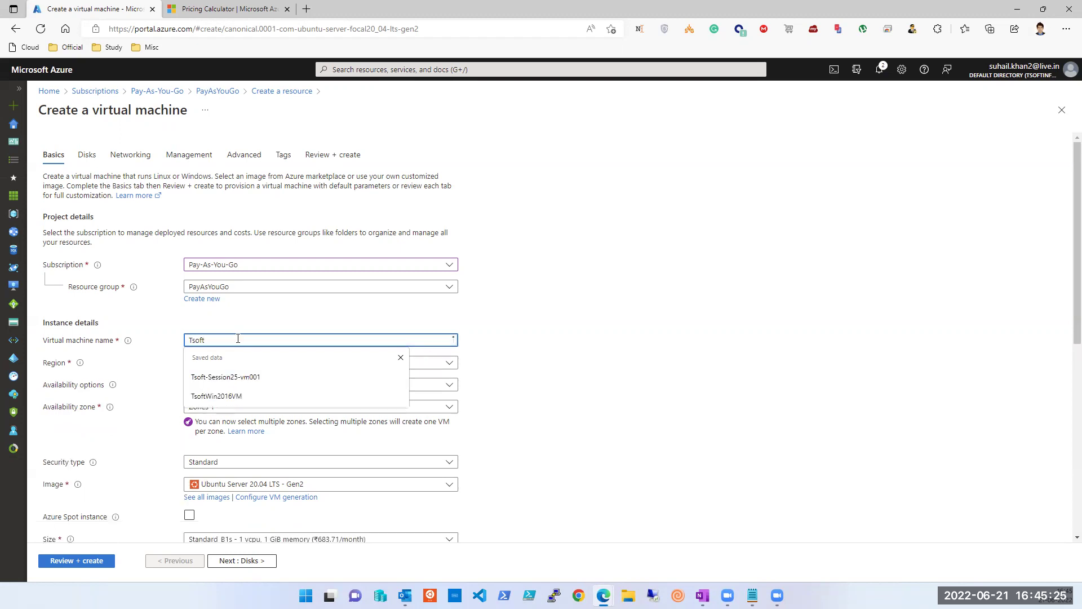
key("Down")
key("Return")
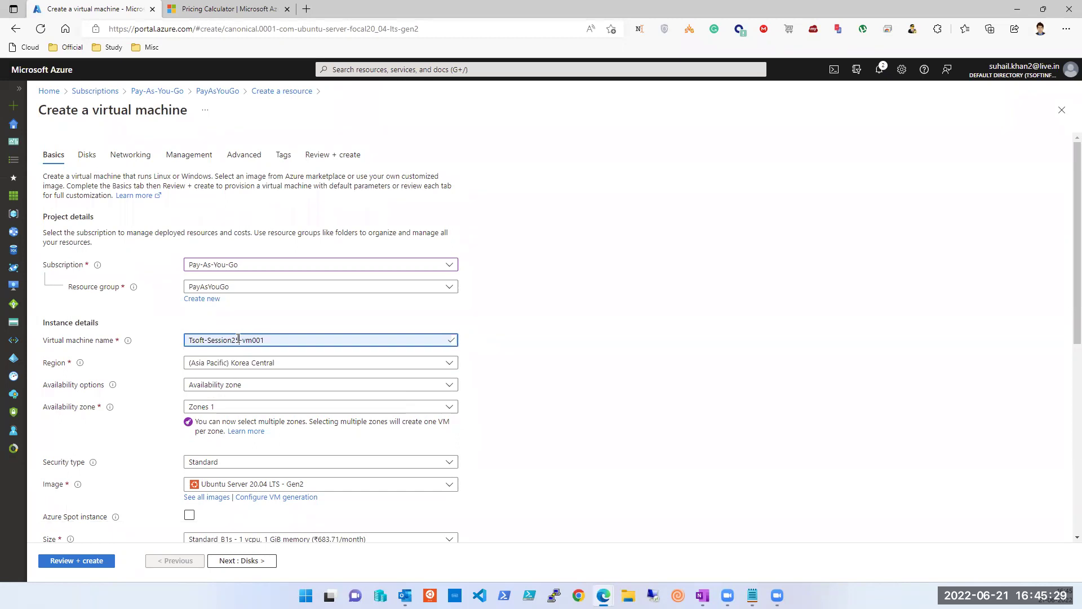
key("BackSpace")
type("4")
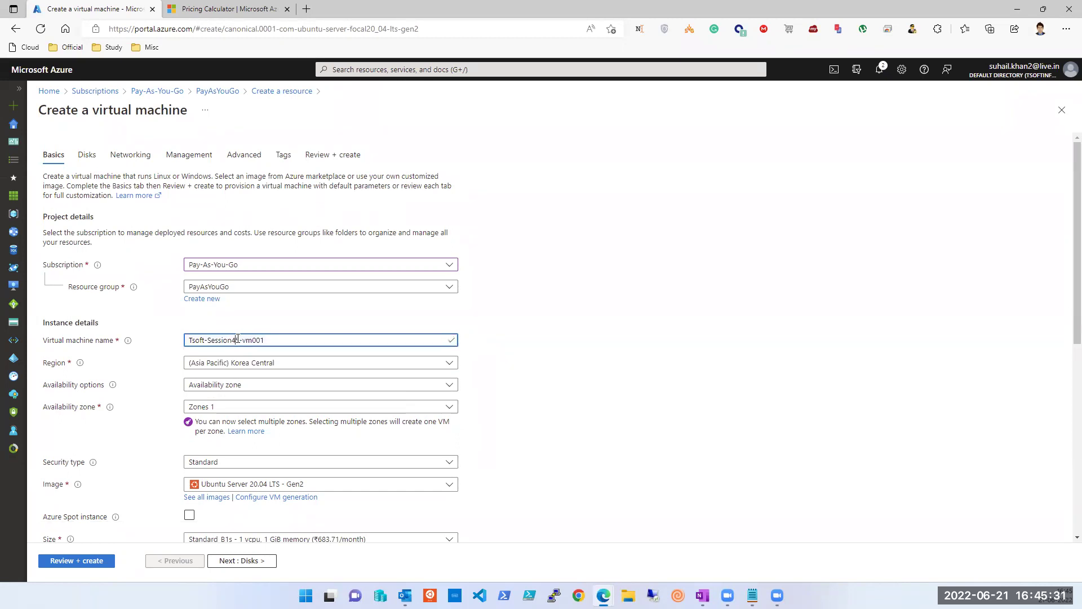
triple_click(248, 340)
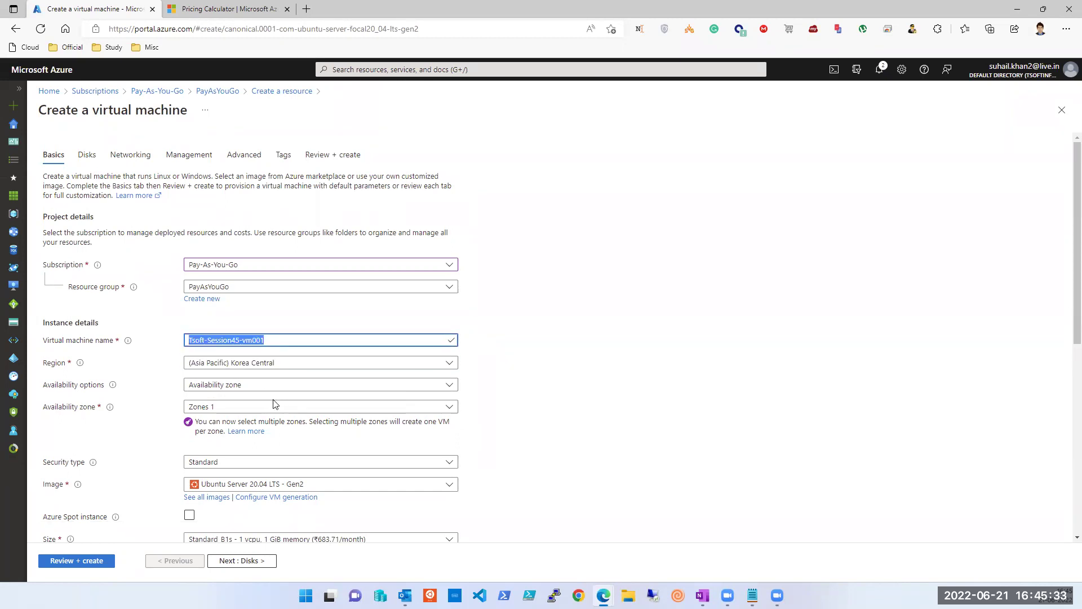
Step: Set availability options to no infrastructure redundancy required
left_click(248, 389)
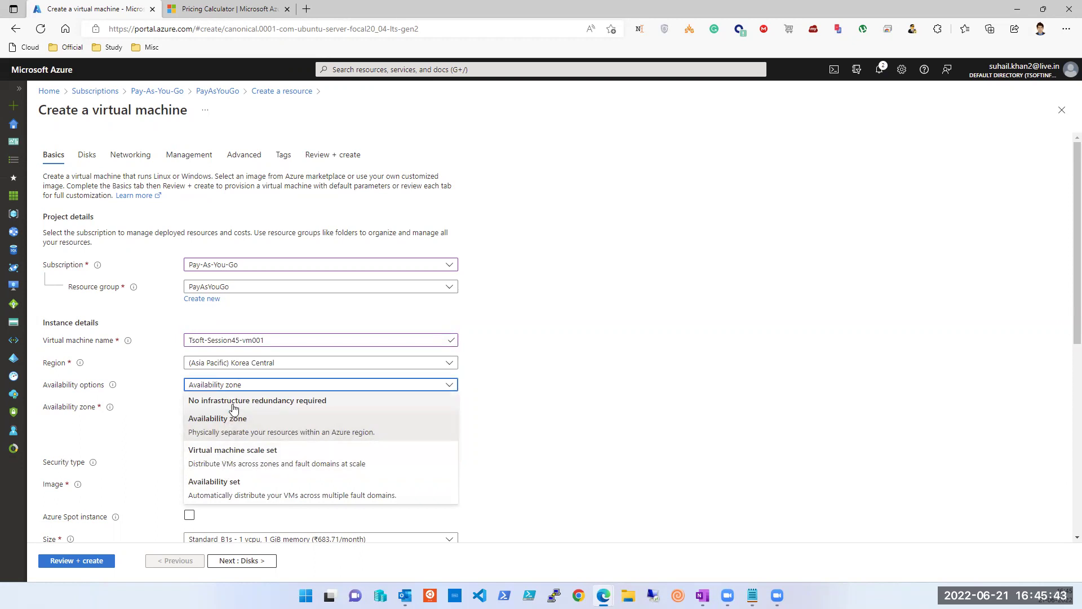
left_click(235, 402)
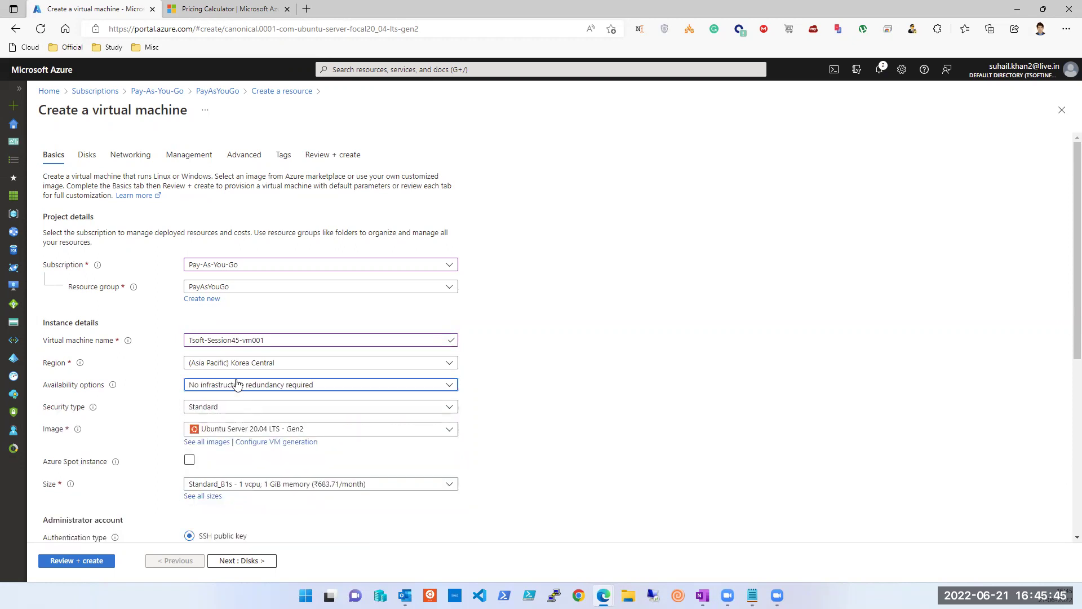
left_click(242, 389)
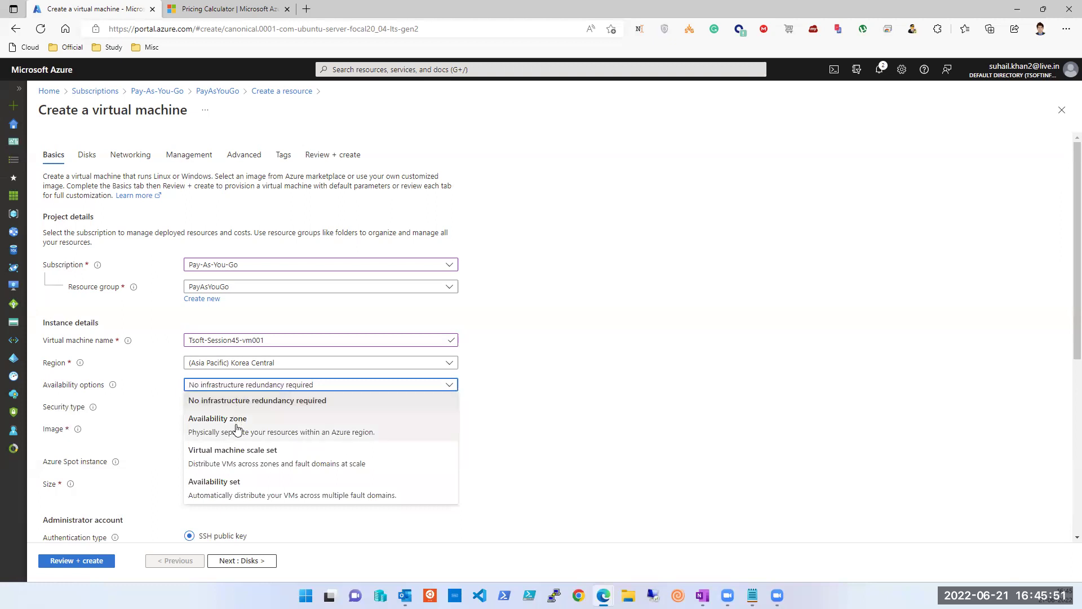
left_click(255, 403)
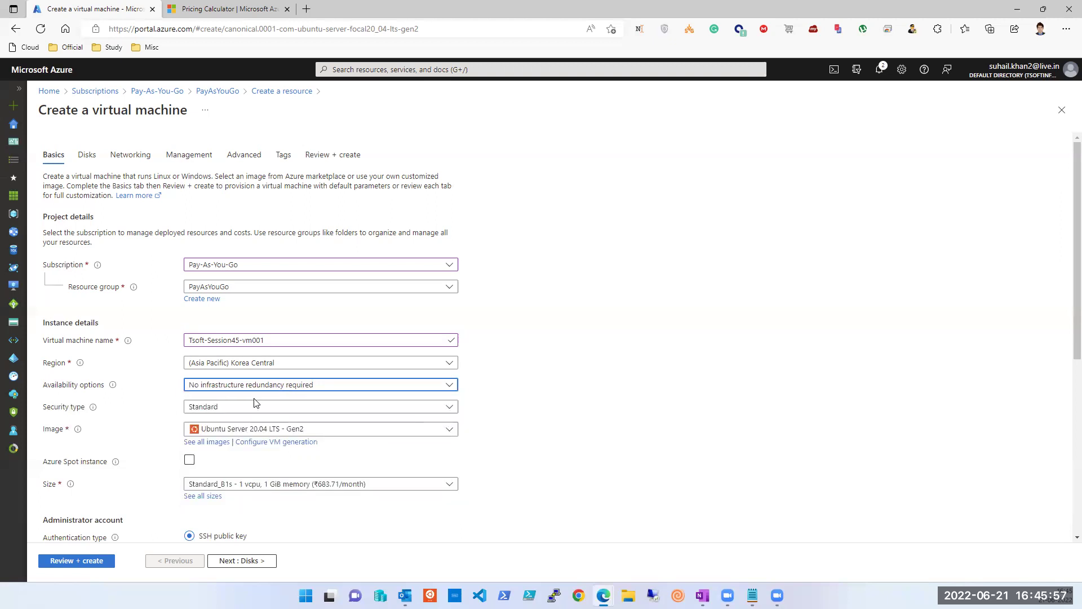
Step: Use password authentication with a saved administrator username and the account password
scroll(253, 500, "down", 5)
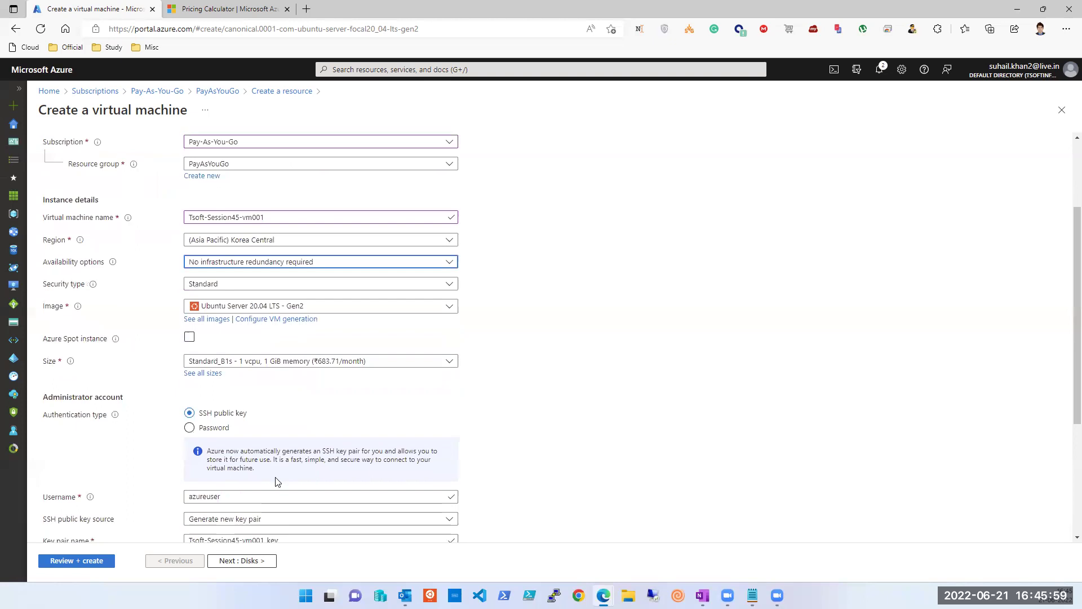
left_click(190, 241)
scroll(225, 214, "down", 1)
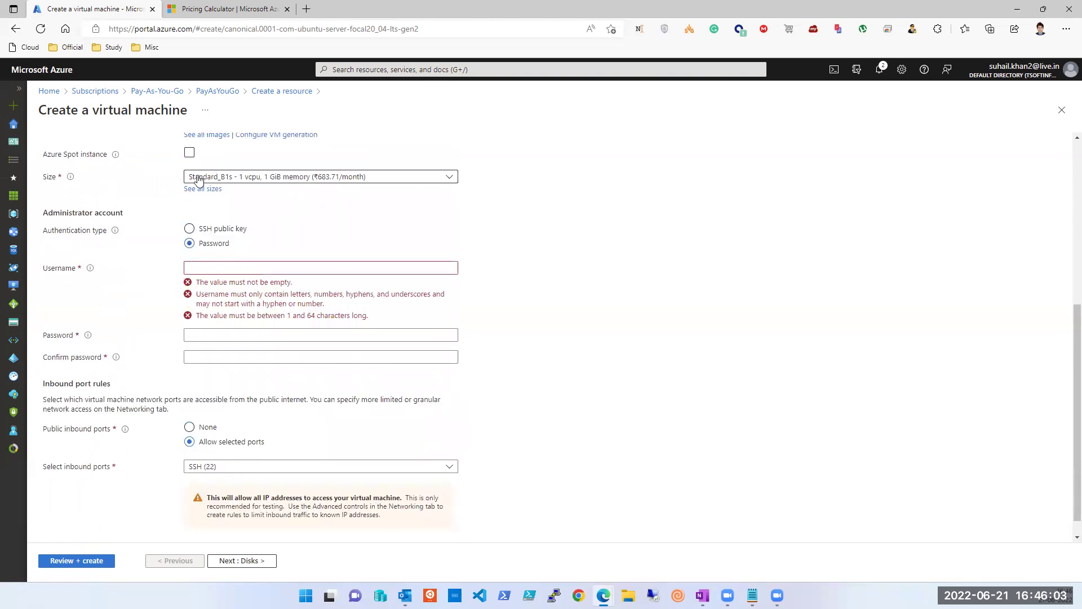
left_click(235, 267)
key("Down")
key("Return")
key("Tab")
key("Tab")
key("shift+Tab")
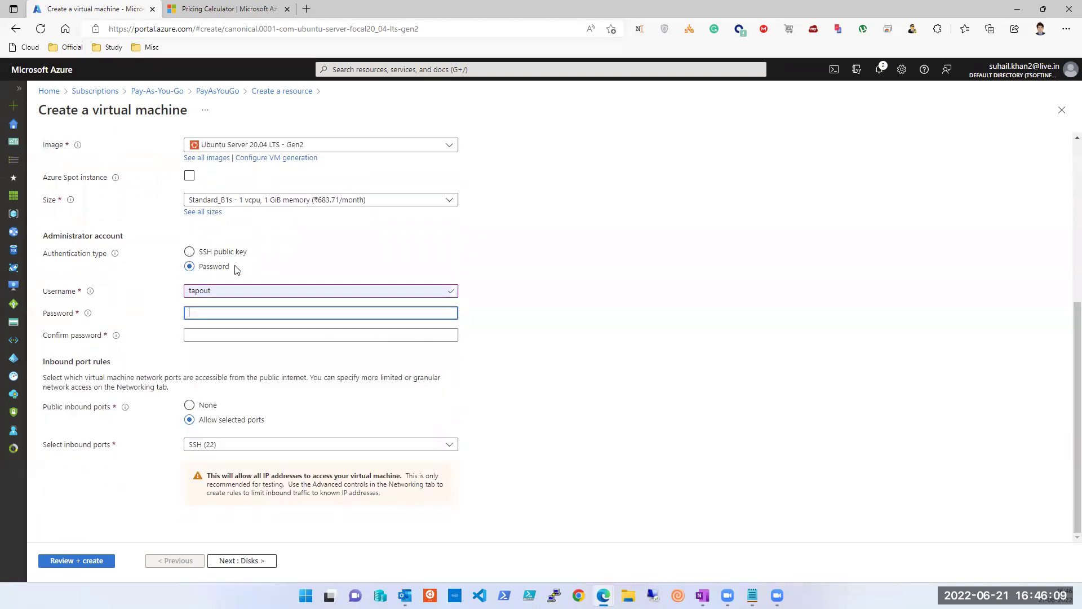
type("************")
key("Tab")
type("********")
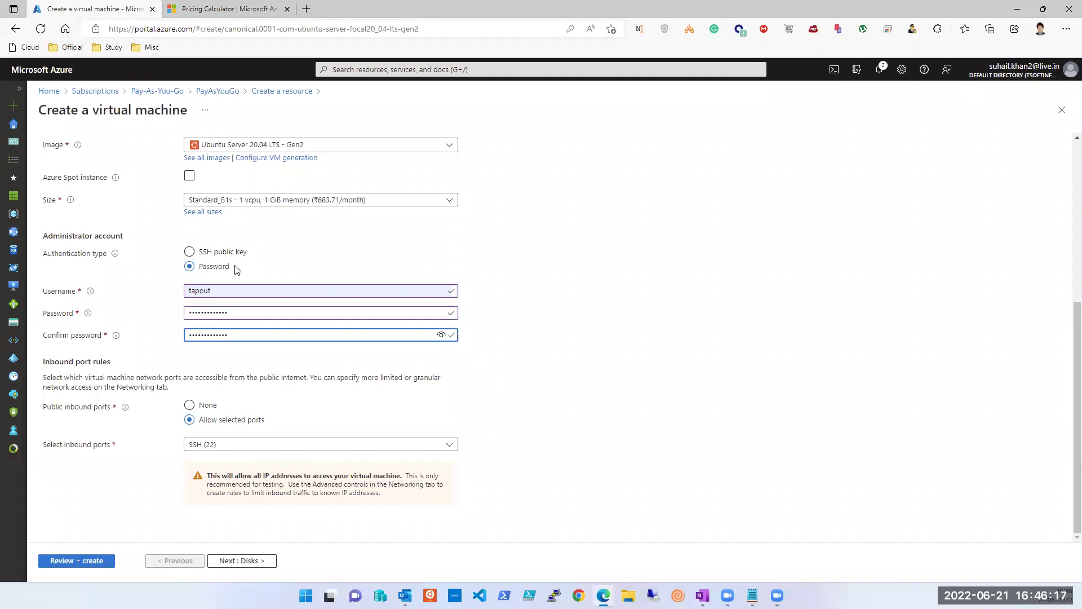
Step: Allow inbound HTTP (80) and HTTPS (443) alongside SSH, then continue to Disks
left_click(276, 445)
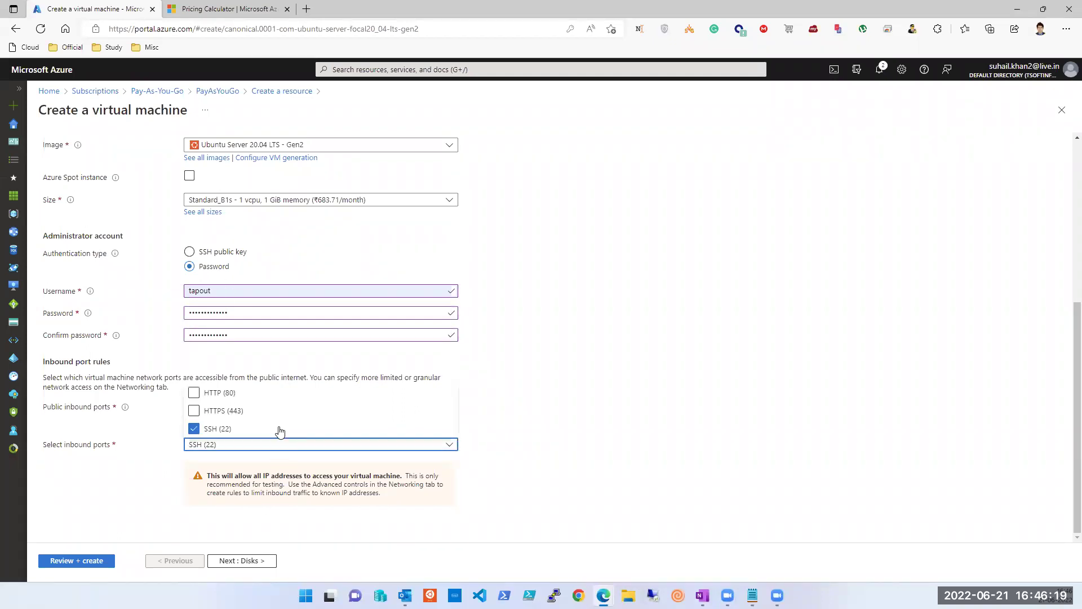
left_click(194, 410)
left_click(196, 395)
left_click(722, 429)
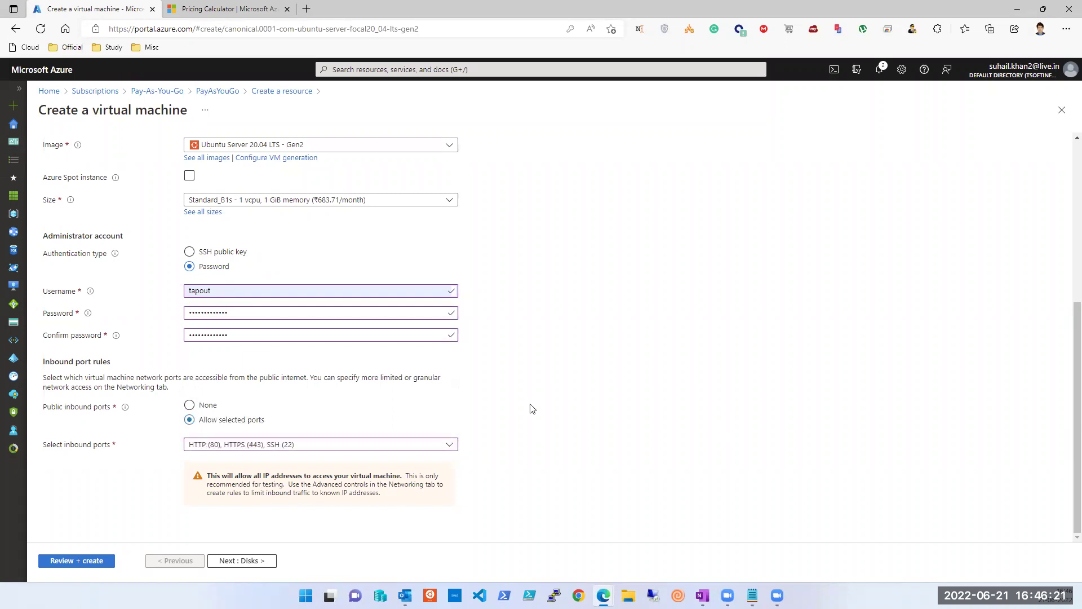
left_click(241, 561)
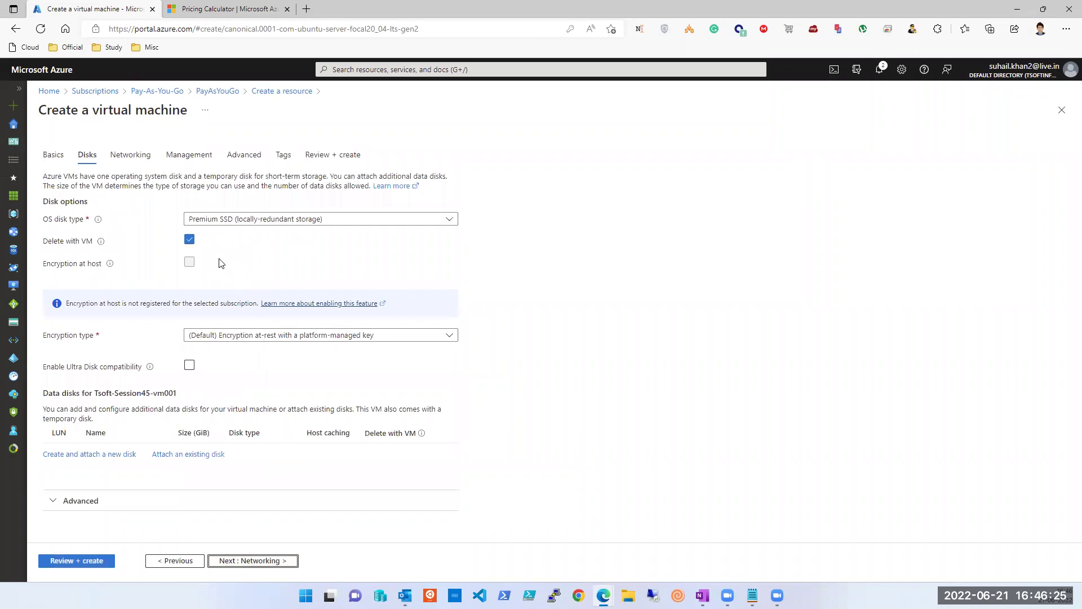
Step: Keep the default disk settings and advance to the Networking step
left_click(280, 561)
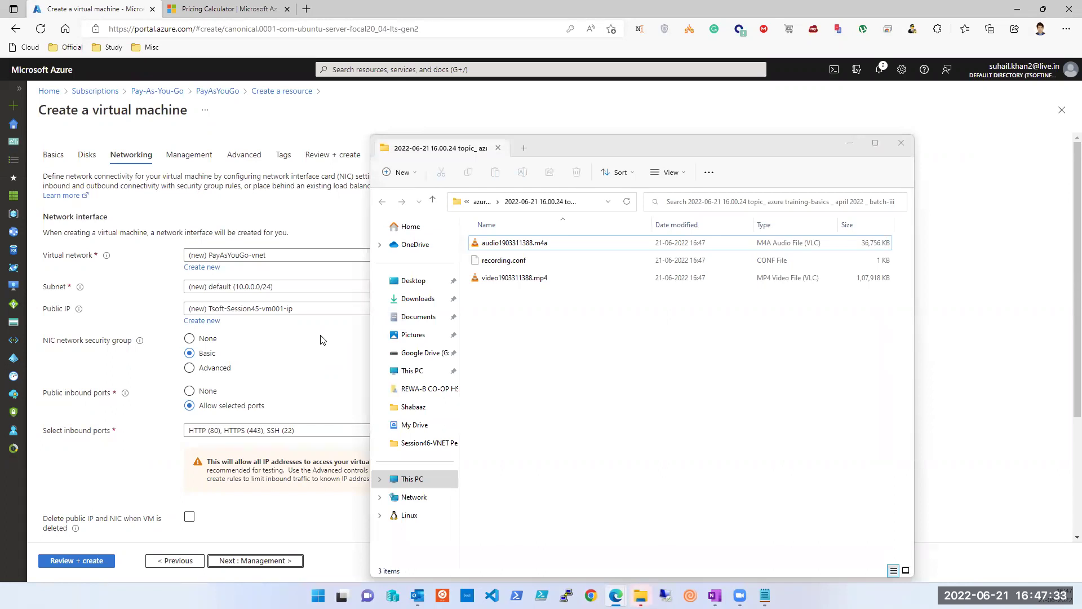
Step: Bring the recording folder window forward, then return to the Azure VM creation page
left_click(519, 138)
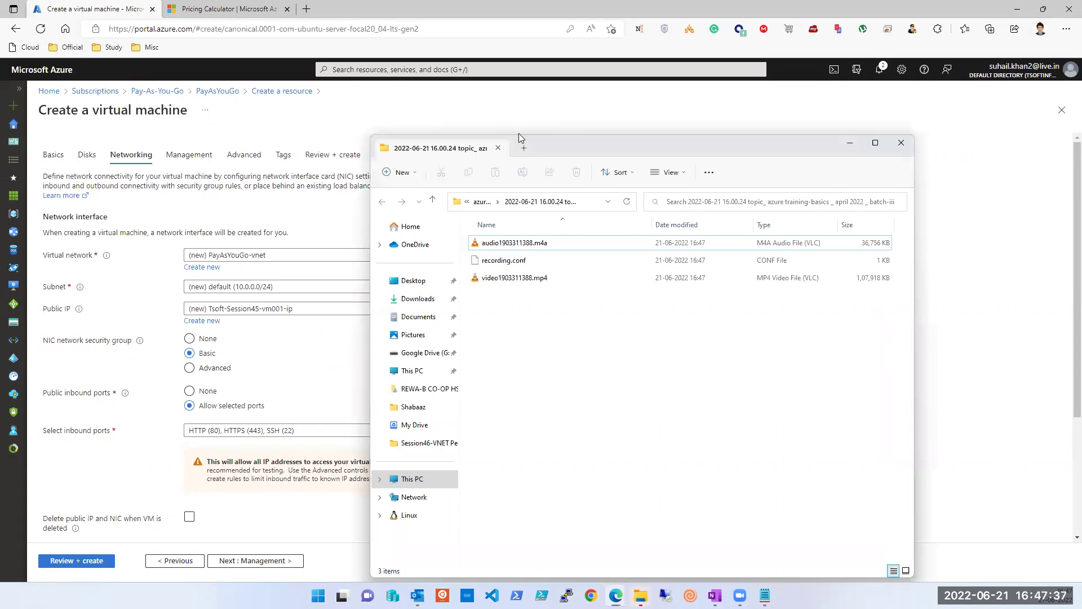
left_click(113, 13)
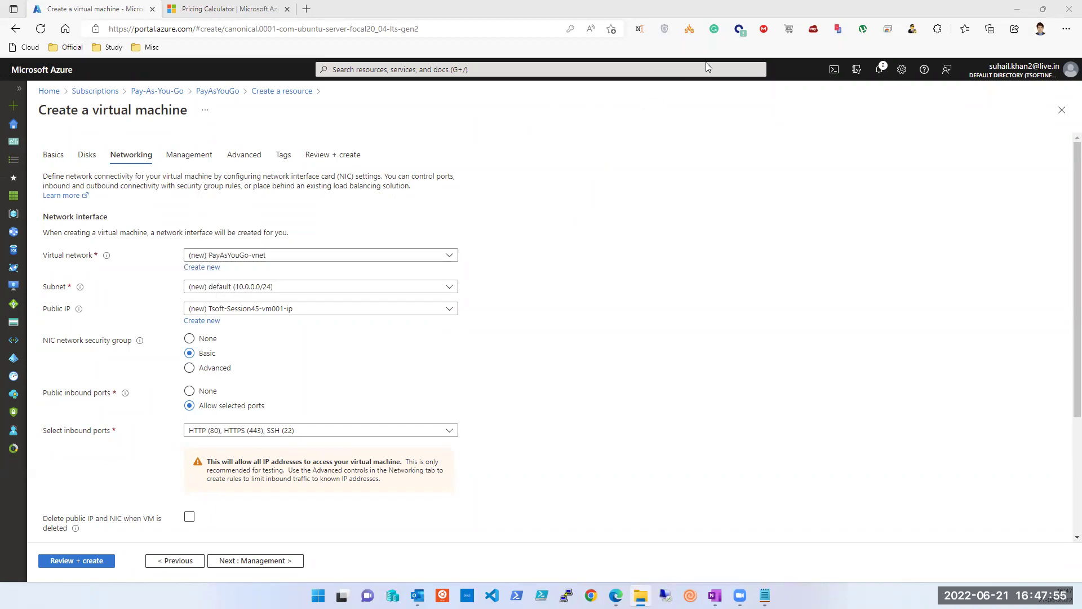
Step: Circle the empty page area in red, check the Subnet list, and start a new virtual network
left_click_drag(821, 227, 740, 167)
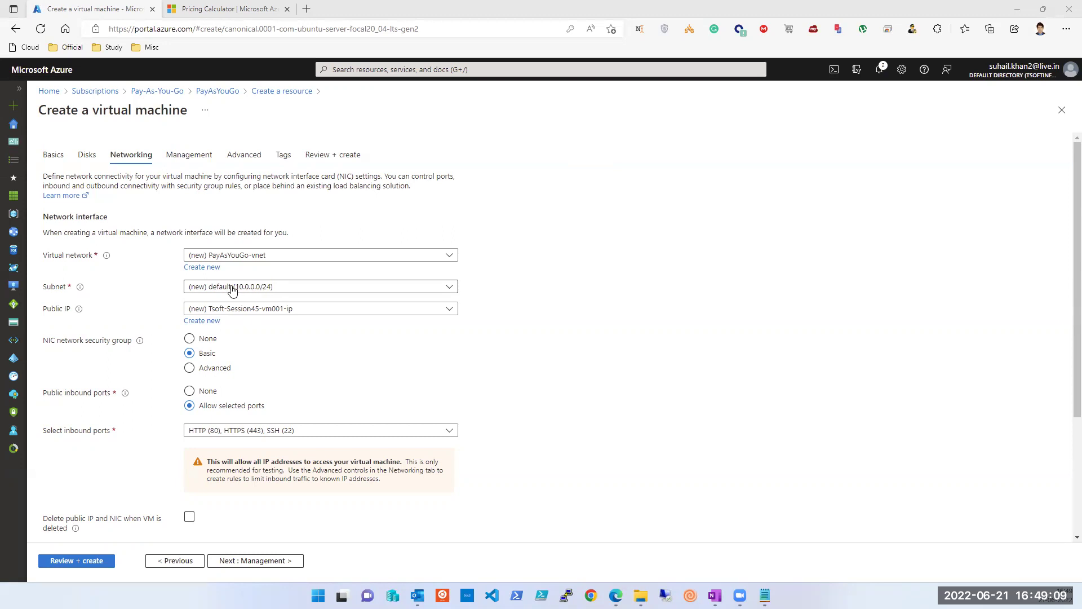
left_click(349, 287)
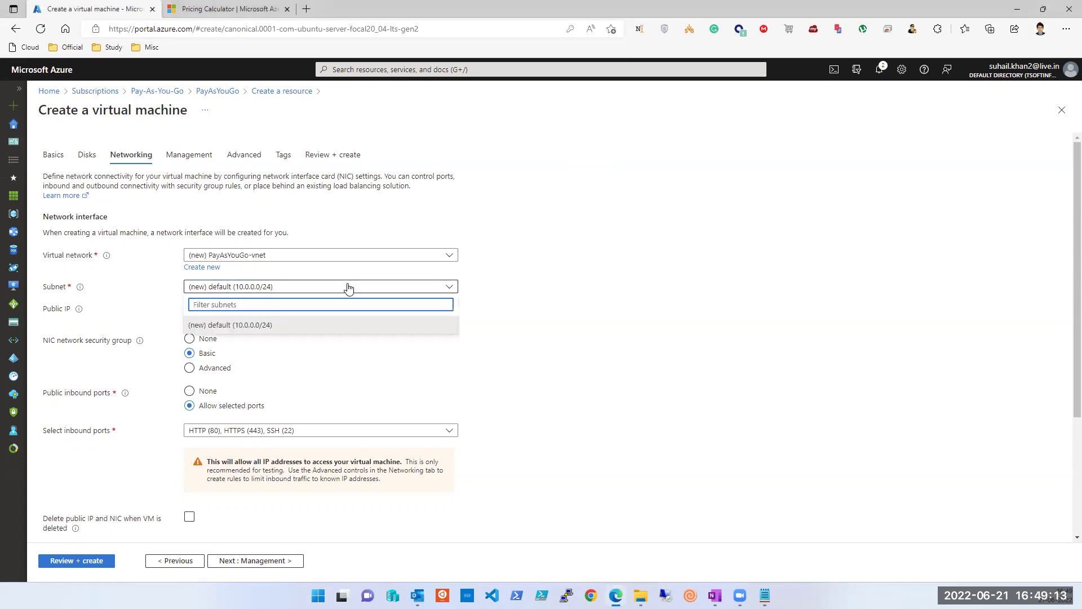
left_click(348, 287)
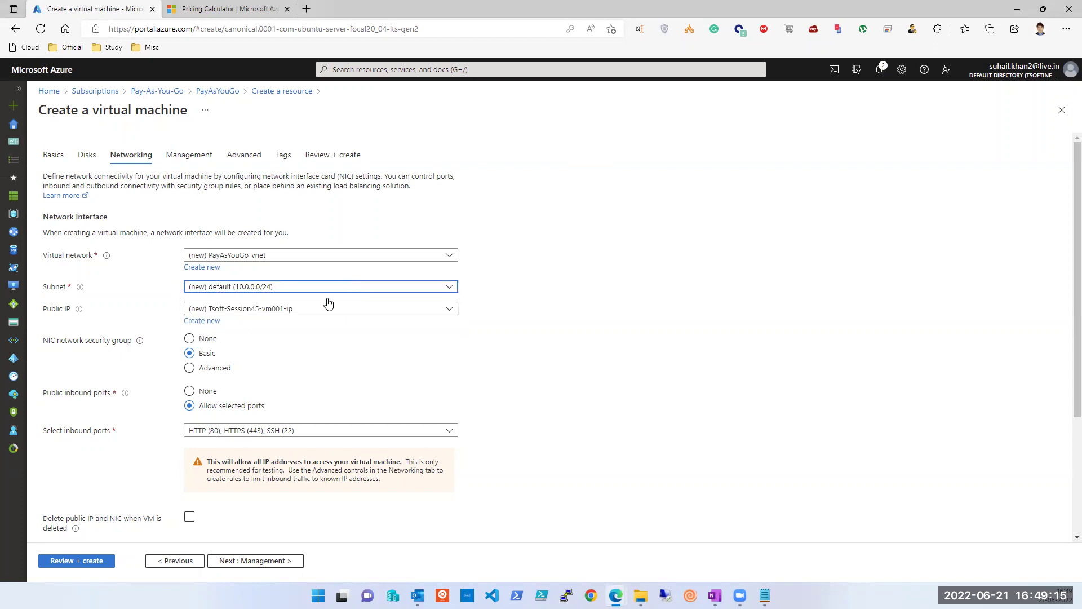
left_click(215, 270)
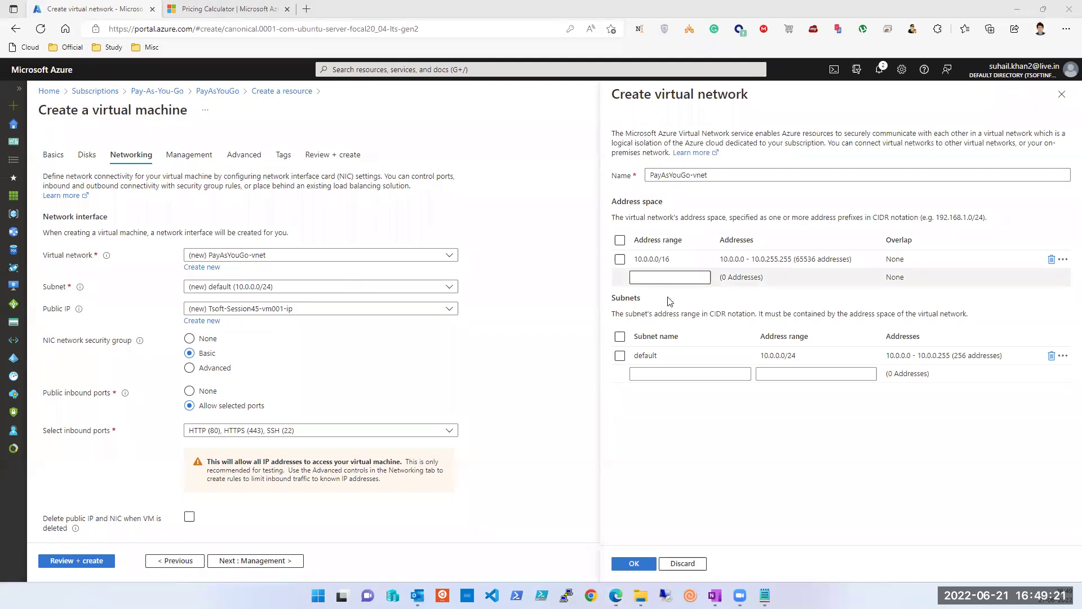
Step: Change the virtual network address space from 10.0.0.0/16 to 172.16.0.0/16
left_click(660, 259)
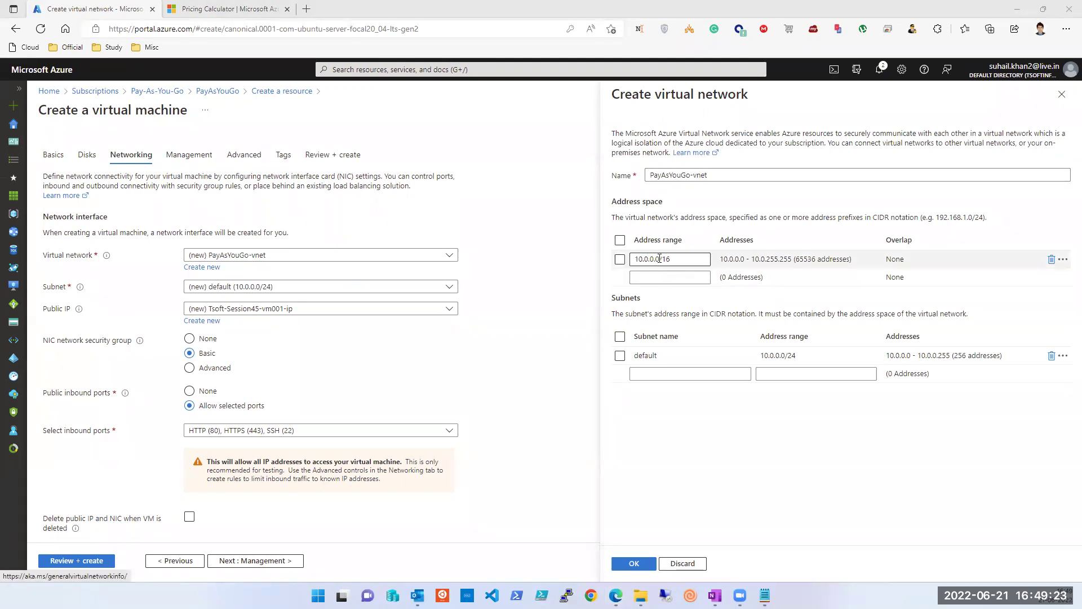
double_click(660, 258)
type("172.168")
key("BackSpace")
key("BackSpace")
key("BackSpace")
key("BackSpace")
key("BackSpace")
key("BackSpace")
key("BackSpace")
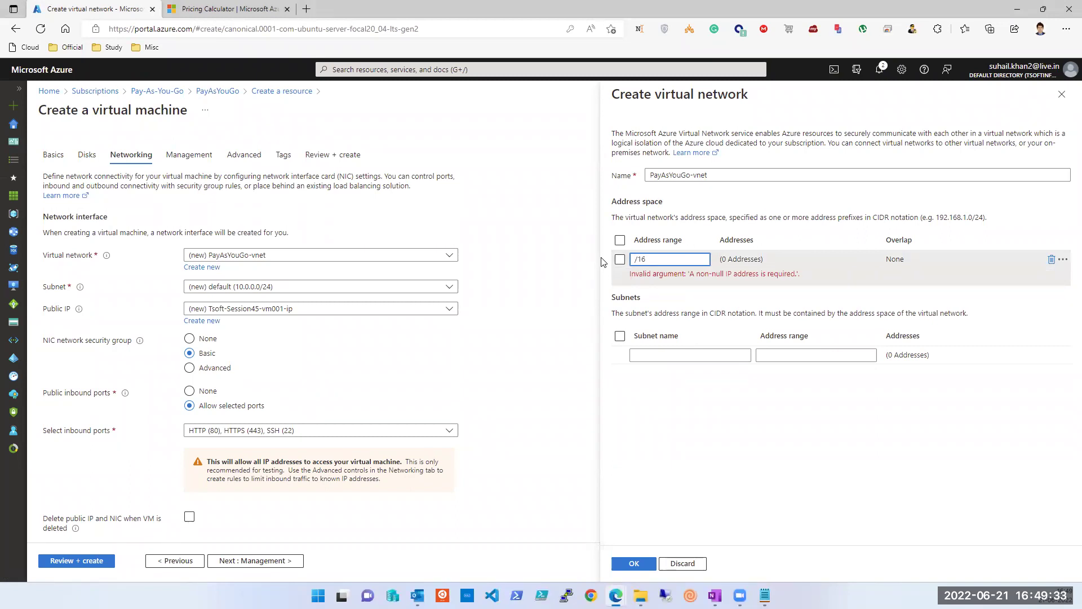
type("172.16.0.0")
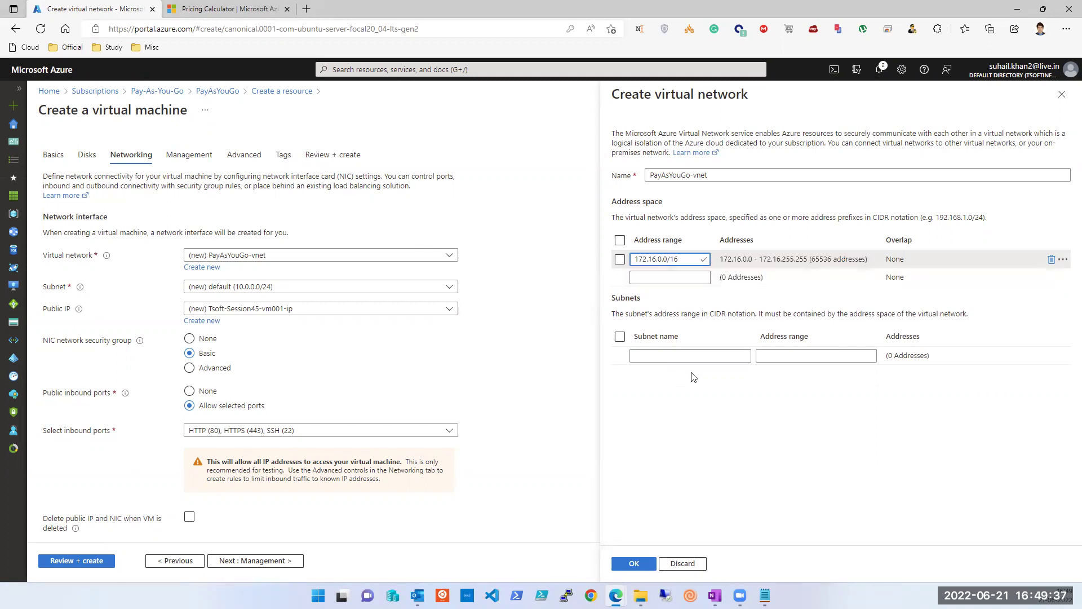
Step: Add subnet PublicSubnet with address range 172.16.0.0/24
left_click(685, 356)
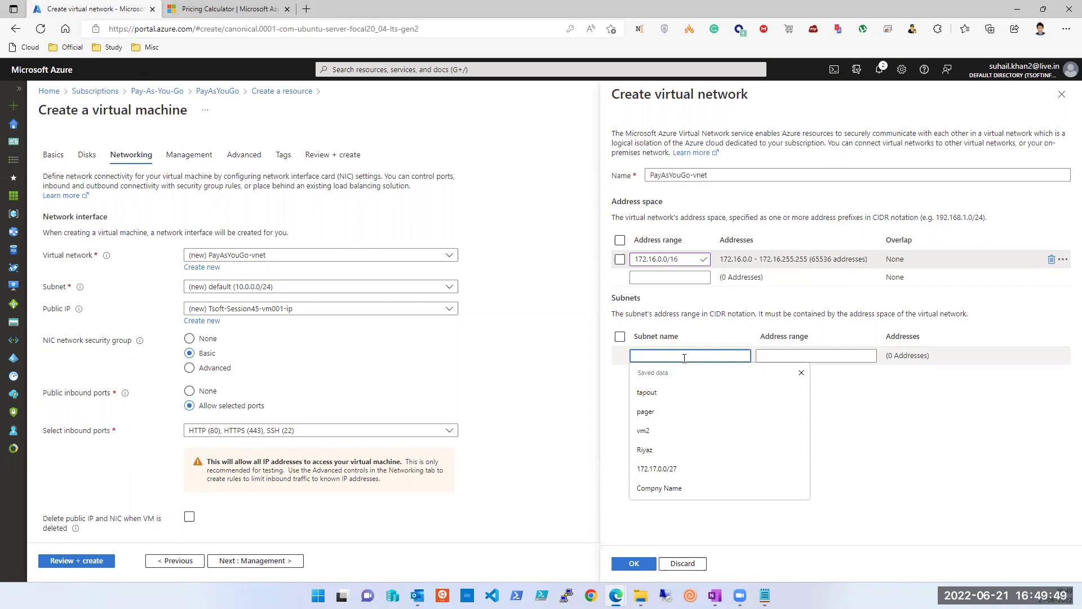
left_click(671, 260)
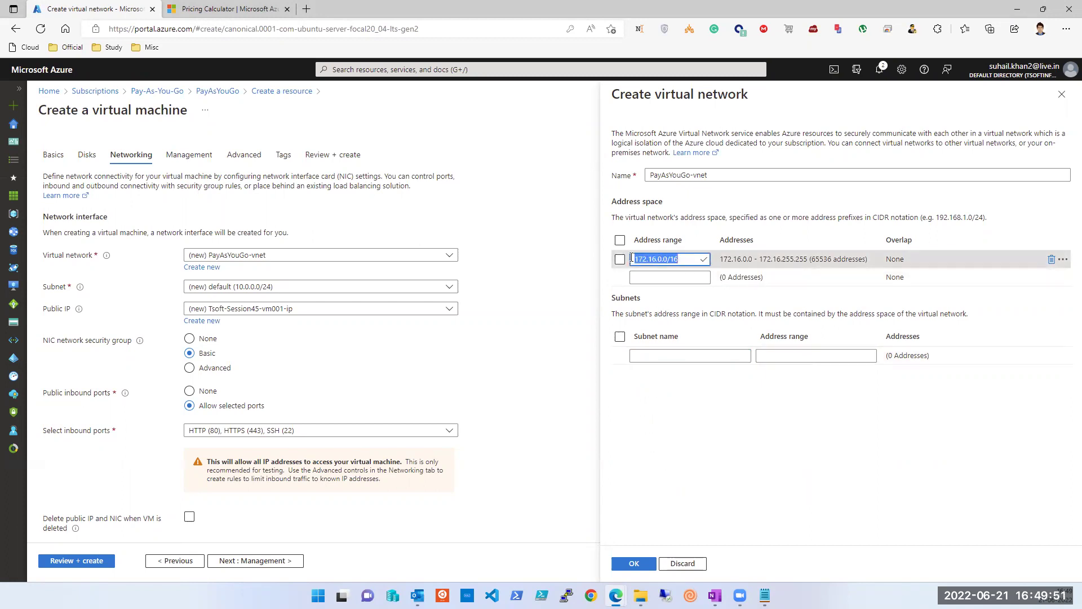
key("ctrl+c")
left_click(688, 356)
key("ctrl+v")
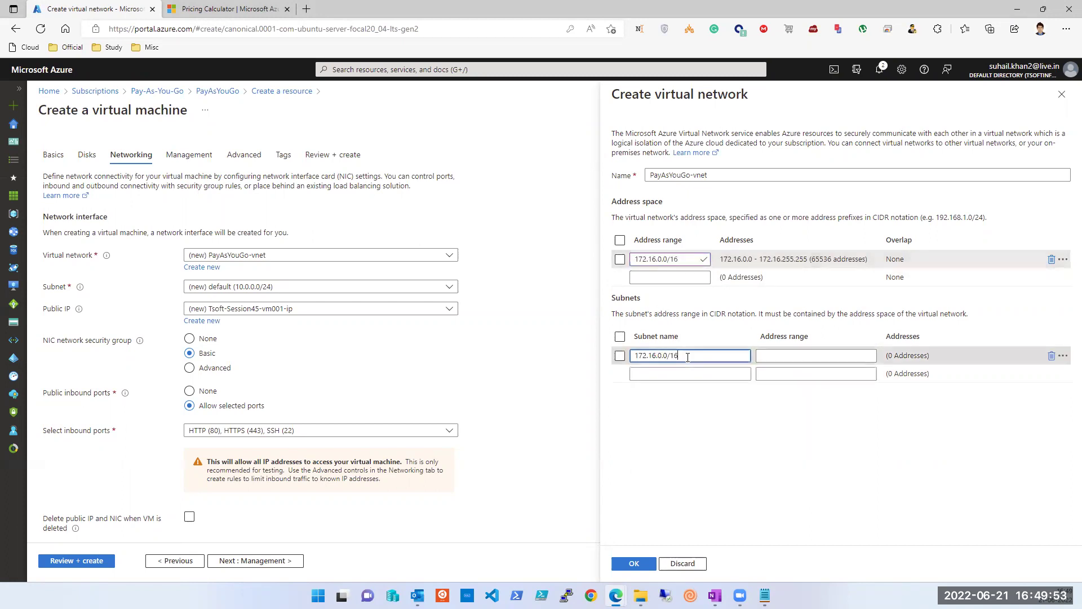
key("BackSpace")
key("BackSpace")
type("24")
key("Tab")
key("shift+Tab")
key("BackSpace")
key("Tab")
key("ctrl+v")
key("shift+Tab")
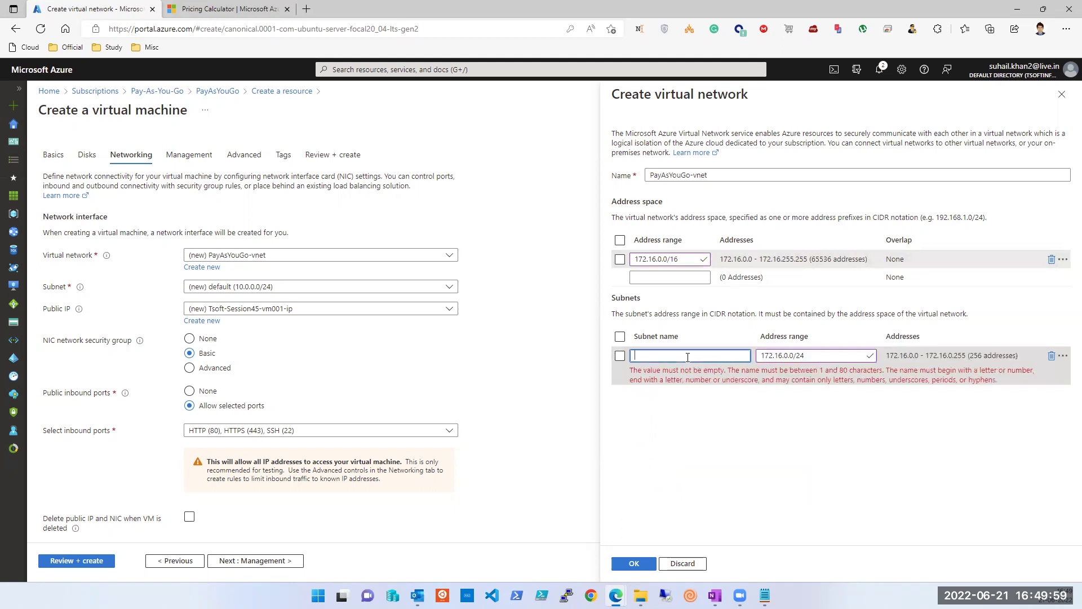
type("PublicSubnet")
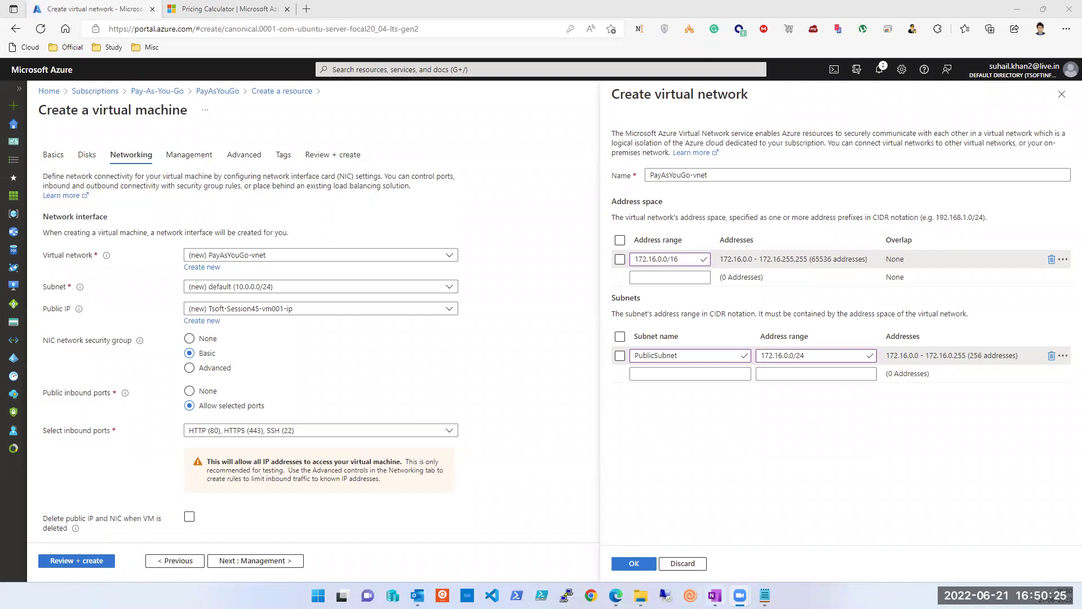
left_click(714, 595)
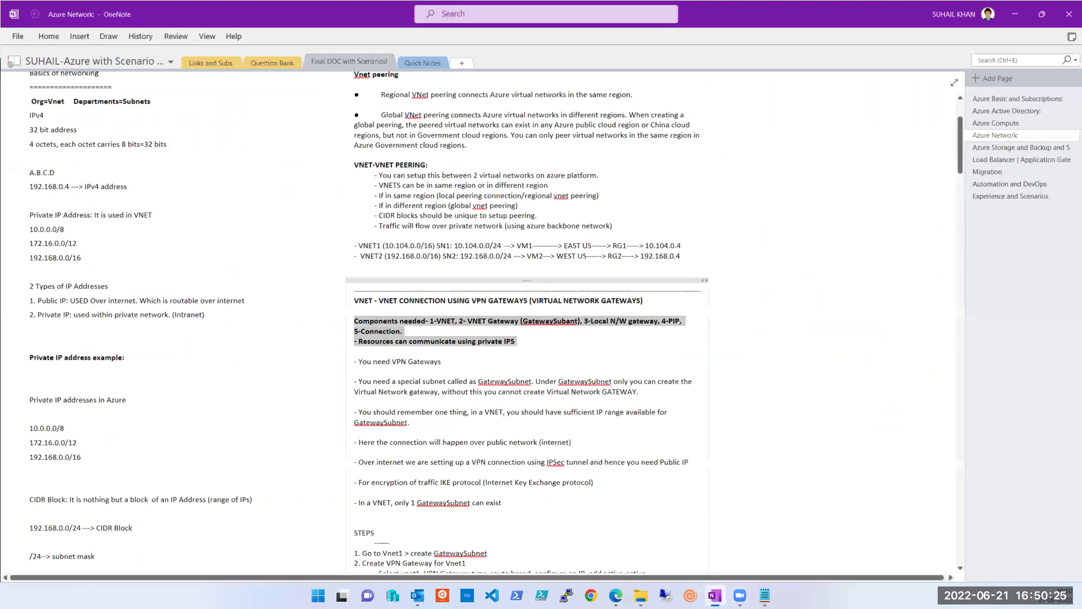
Step: Select the word GatewaySubnet in the OneNote VPN gateway notes, then go back to the Azure portal
left_click(545, 327)
double_click(545, 327)
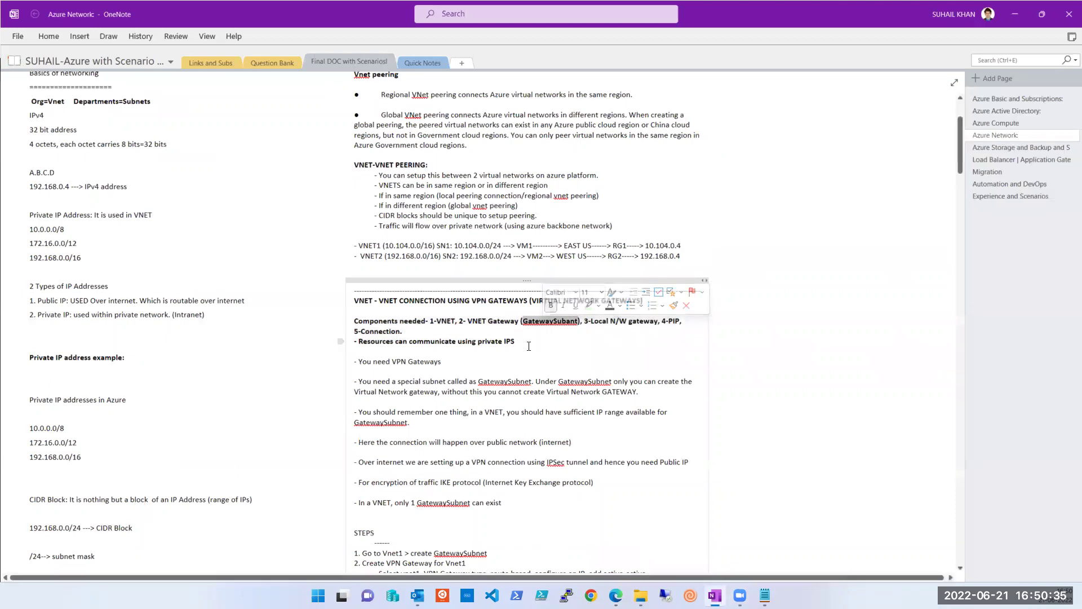
double_click(506, 383)
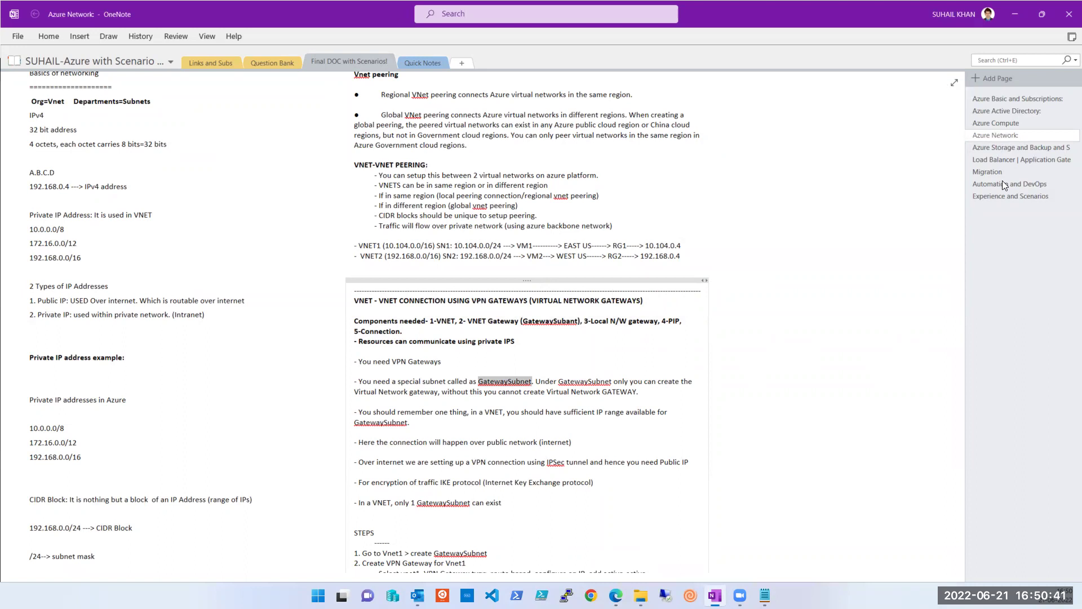
left_click(933, 109)
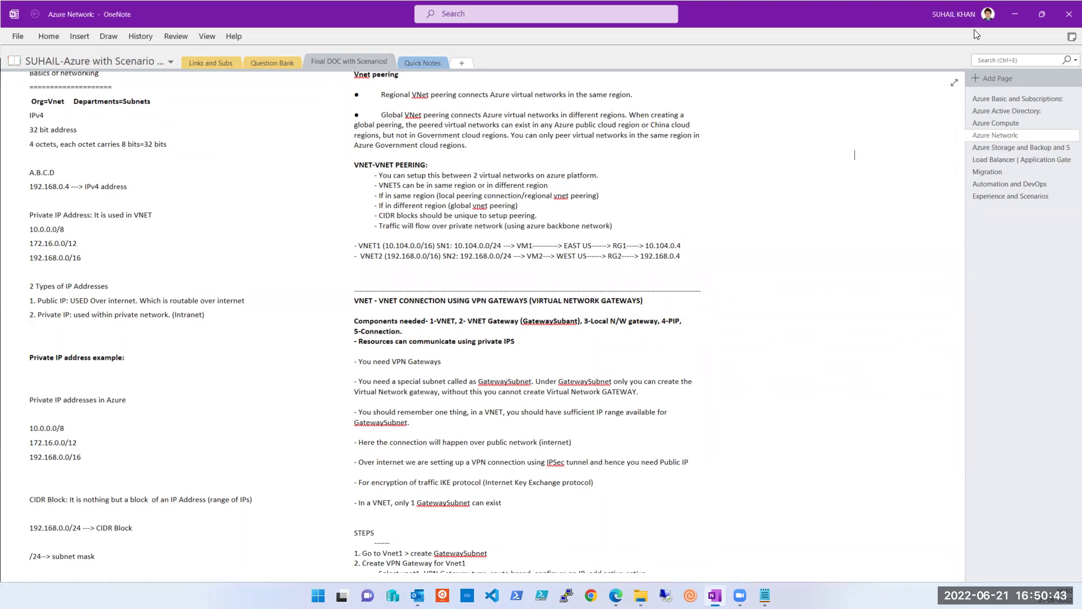
left_click(616, 596)
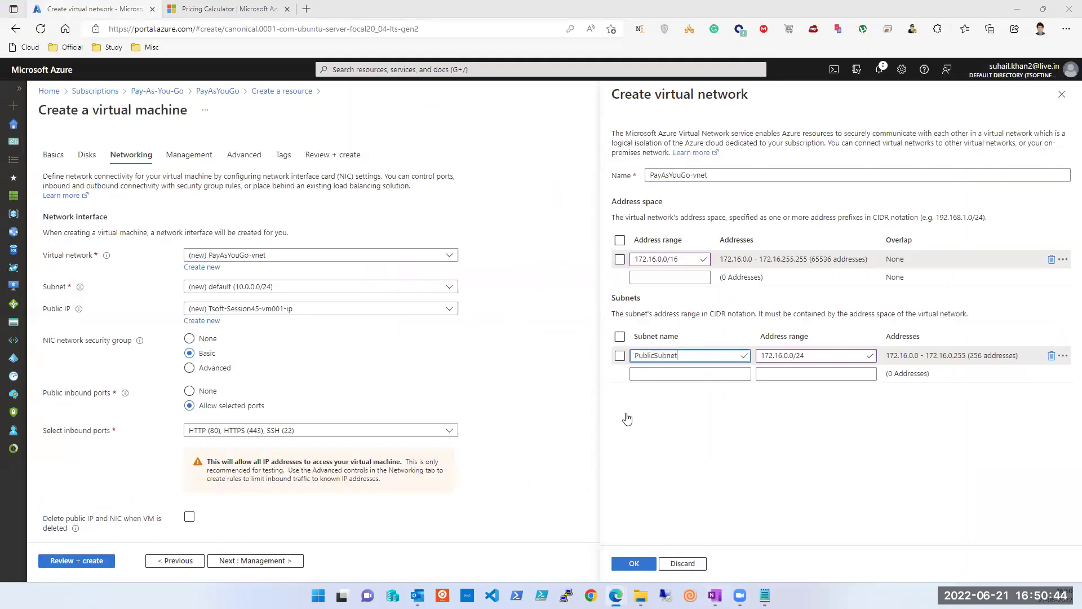
Step: Add a GatewaySubnet row and paste PublicSubnet's 172.16.0.0/24 range into it
left_click(693, 373)
left_click(817, 355)
left_click(810, 373)
left_click(811, 355)
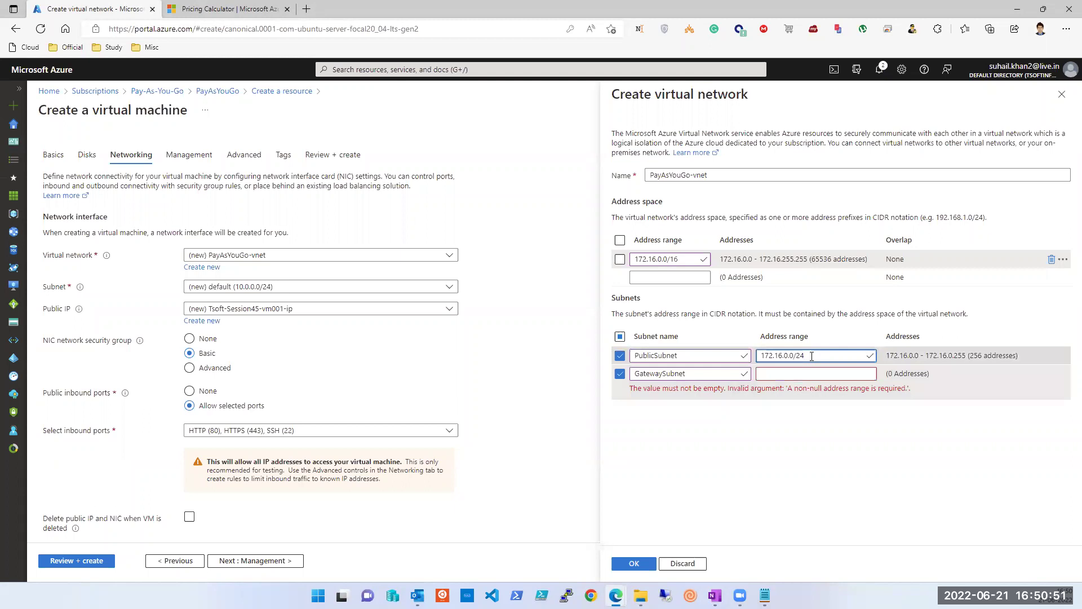
left_click_drag(811, 355, 743, 360)
key("ctrl+c")
left_click(787, 373)
key("ctrl+v")
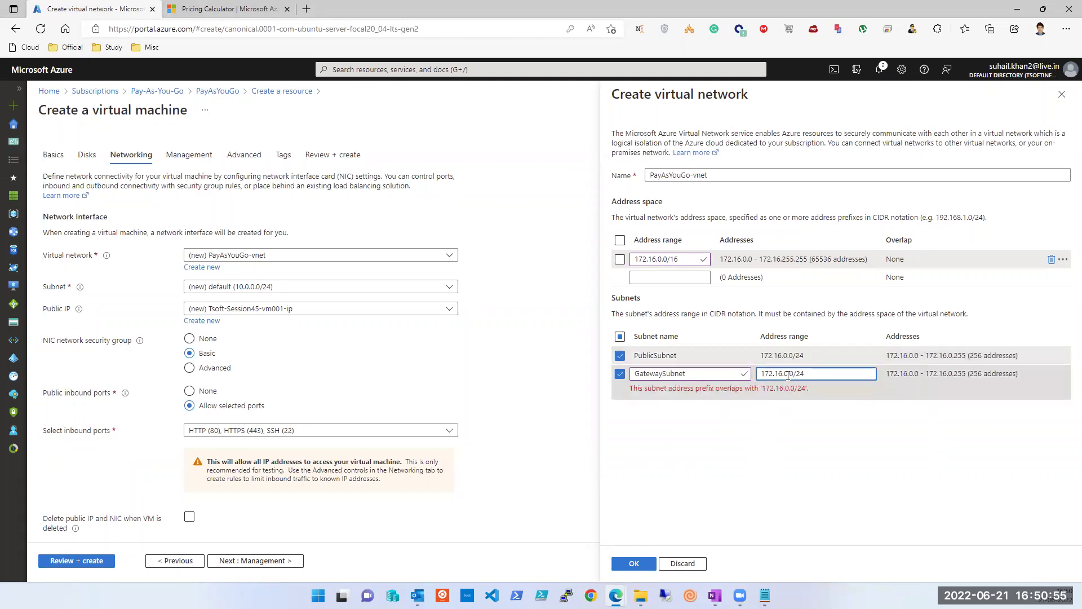
Step: Change the GatewaySubnet range to 172.16.1.0/24 and save the virtual network
left_click(787, 377)
key("BackSpace")
type("1")
left_click(820, 462)
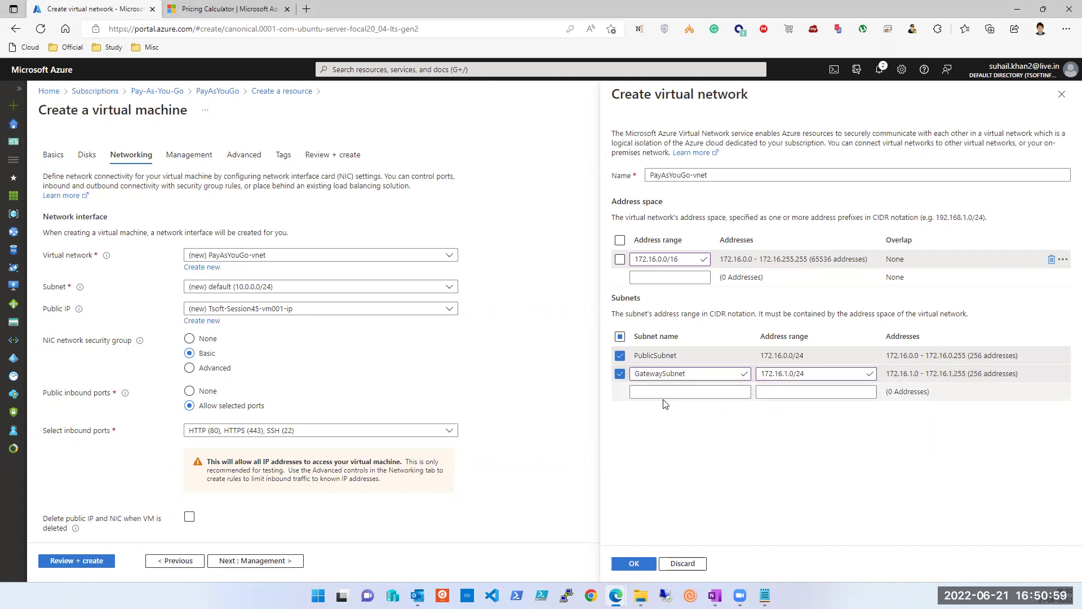
left_click(646, 563)
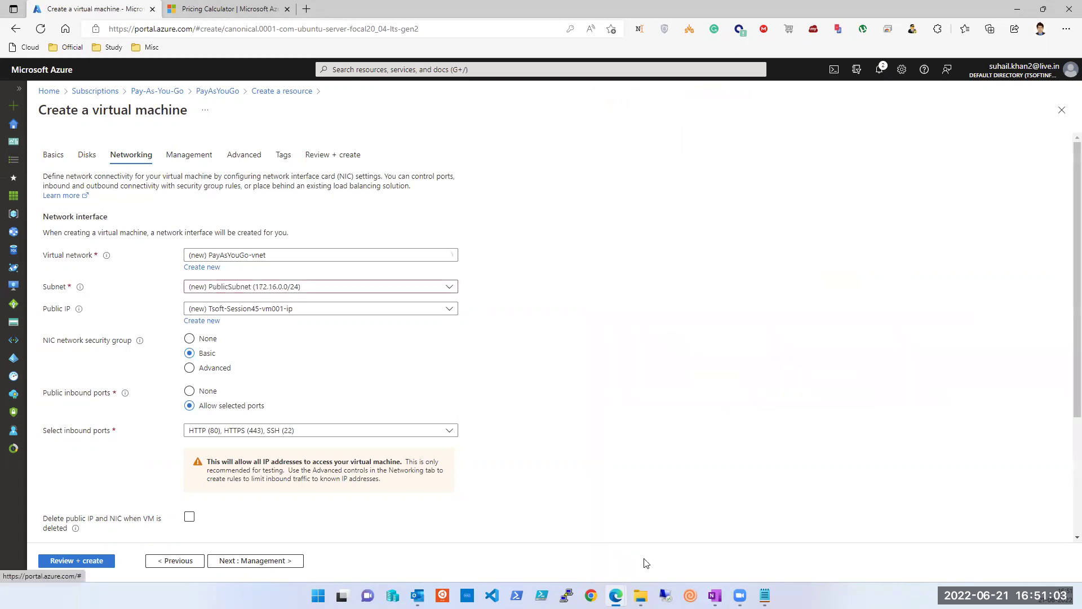
Step: Toggle deleting the public IP and NIC along with the VM
scroll(485, 470, "down", 3)
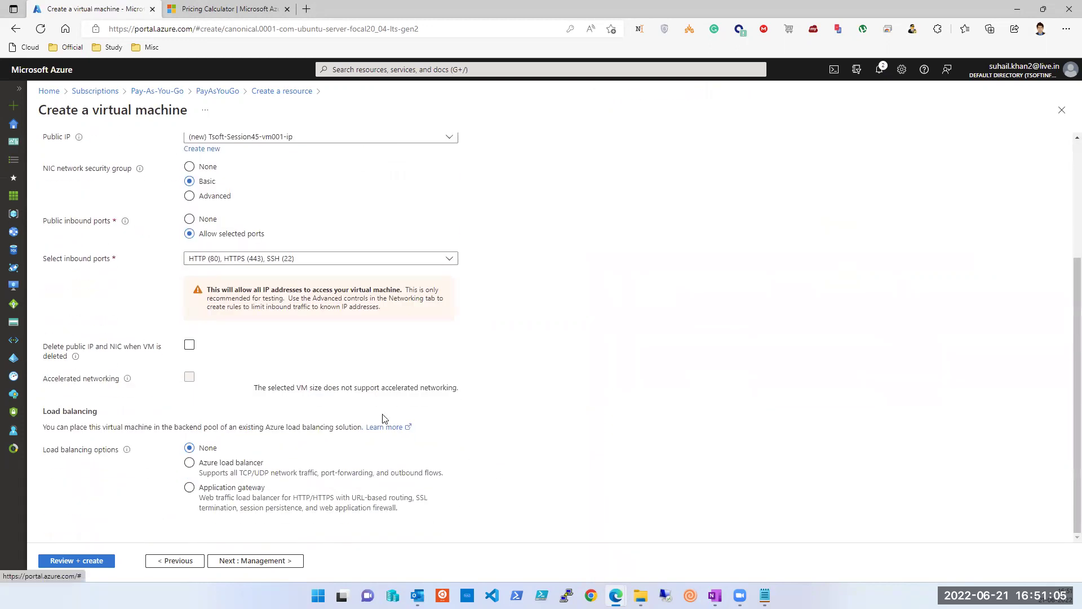
left_click(189, 345)
scroll(197, 272, "up", 3)
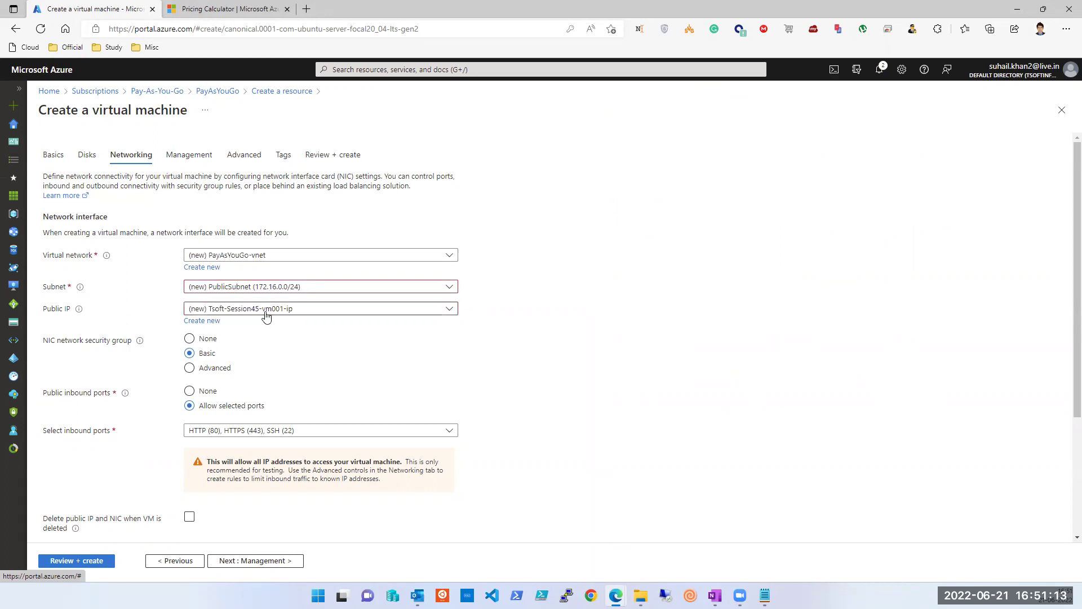
scroll(269, 316, "down", 3)
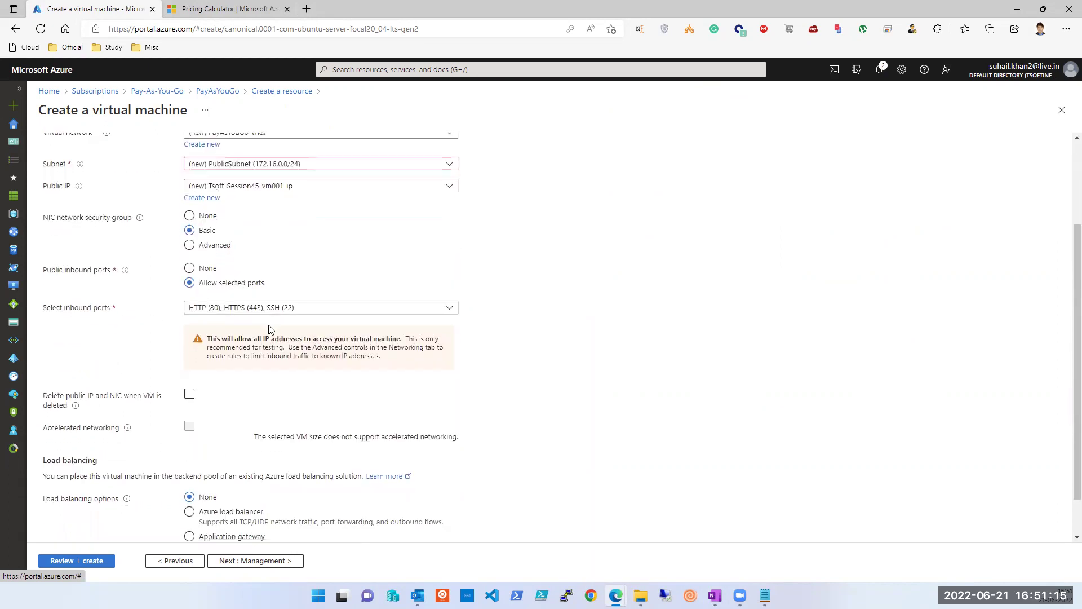
Step: Disable boot diagnostics and advance past Advanced and Tags to Review + create
left_click(264, 561)
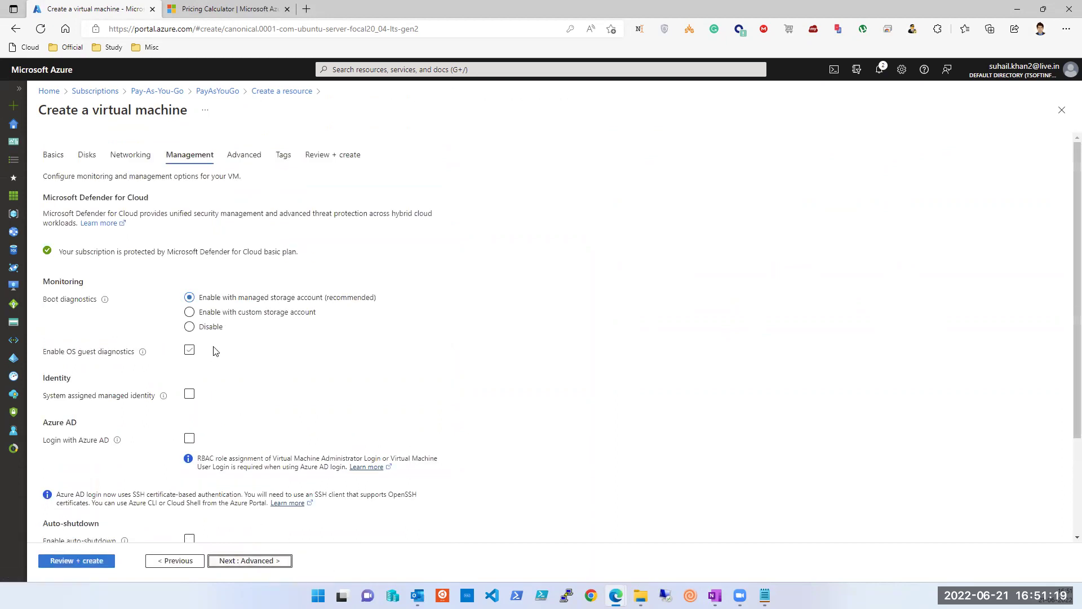
left_click(190, 326)
scroll(203, 361, "down", 2)
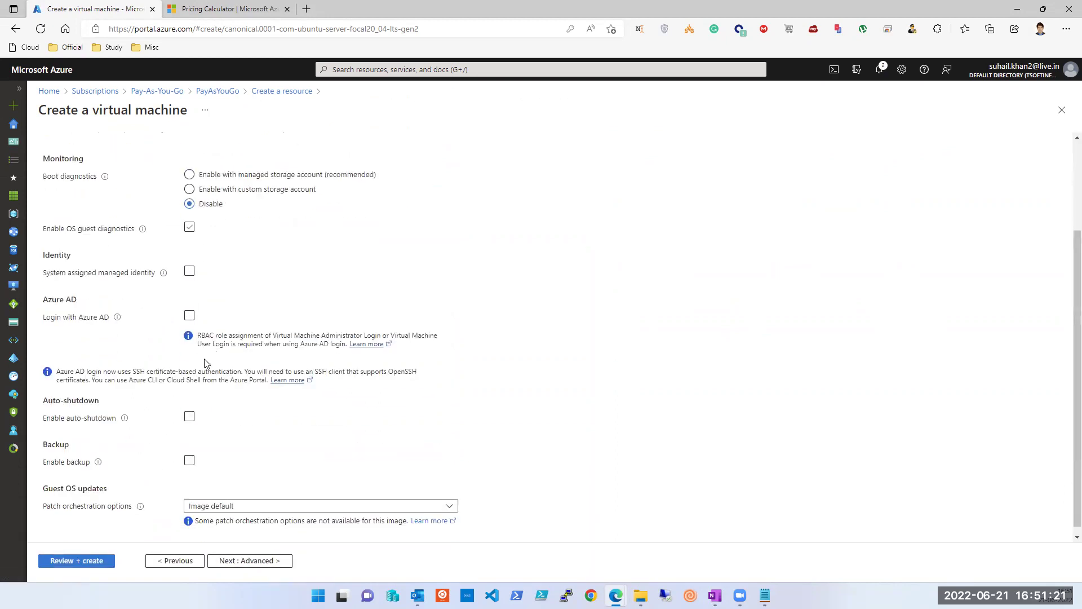
scroll(201, 372, "down", 1)
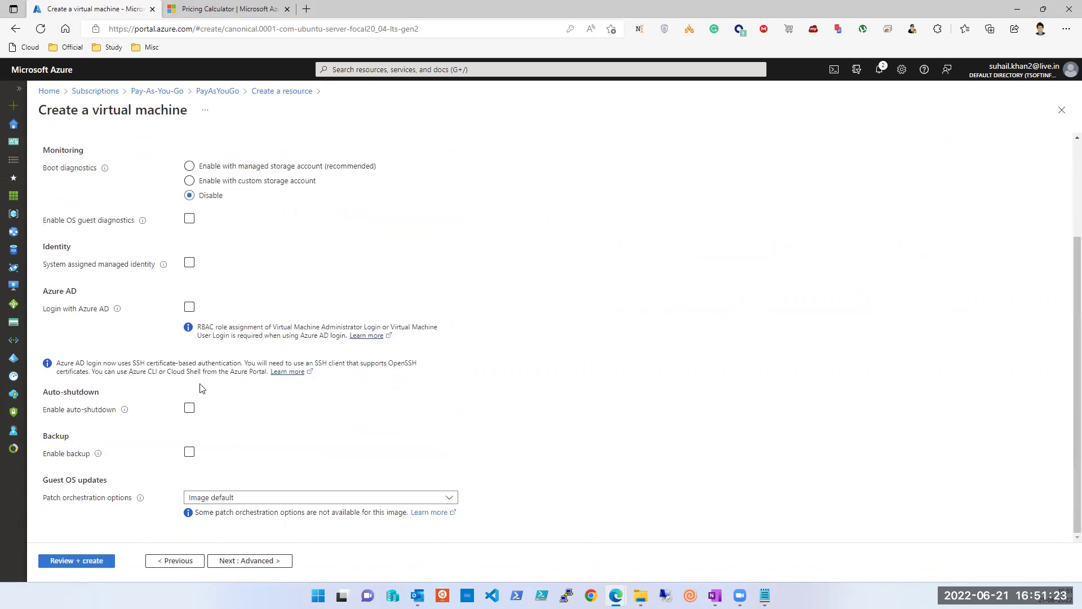
left_click(242, 564)
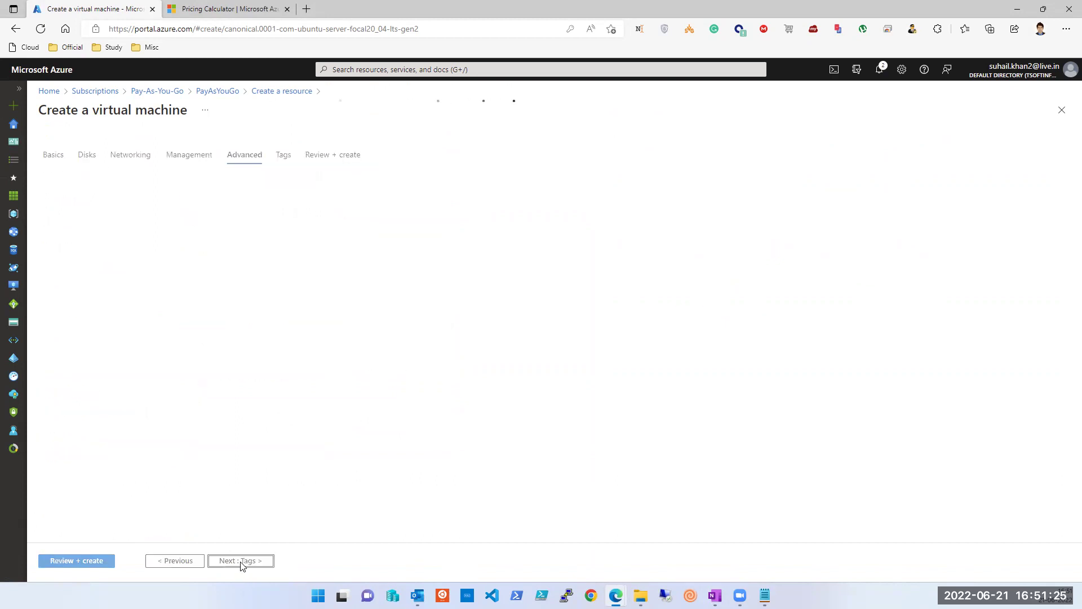
left_click(241, 562)
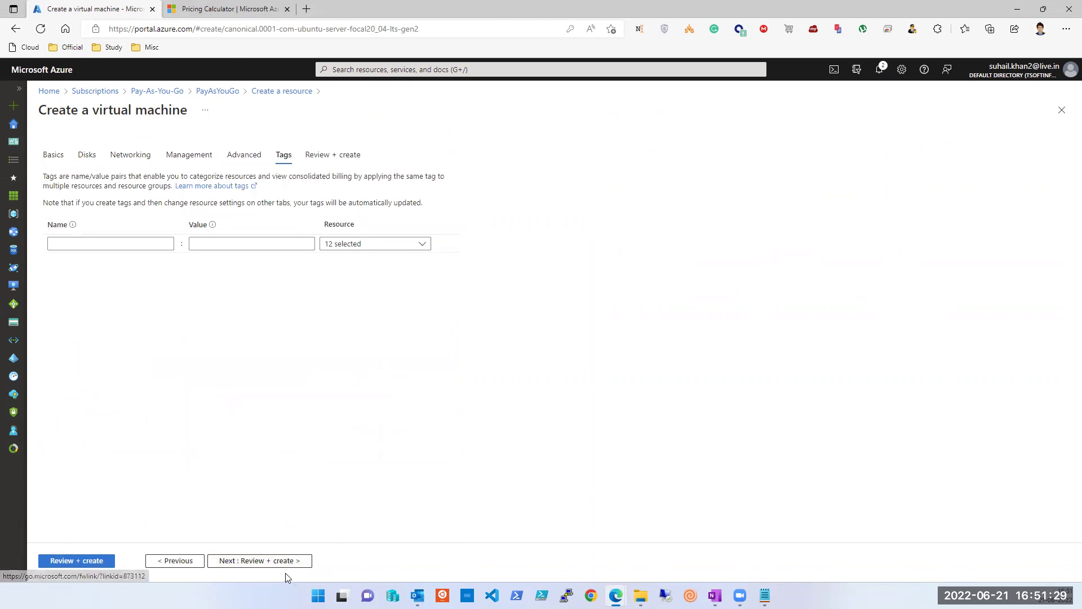
left_click(93, 564)
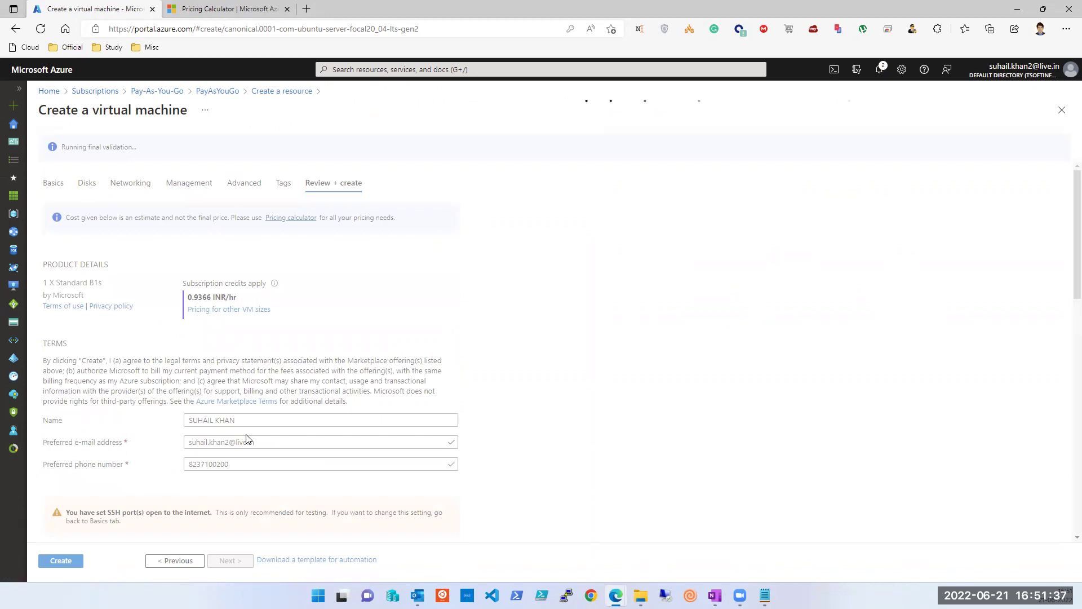
Step: Create the virtual machine once validation has passed
scroll(247, 440, "down", 4)
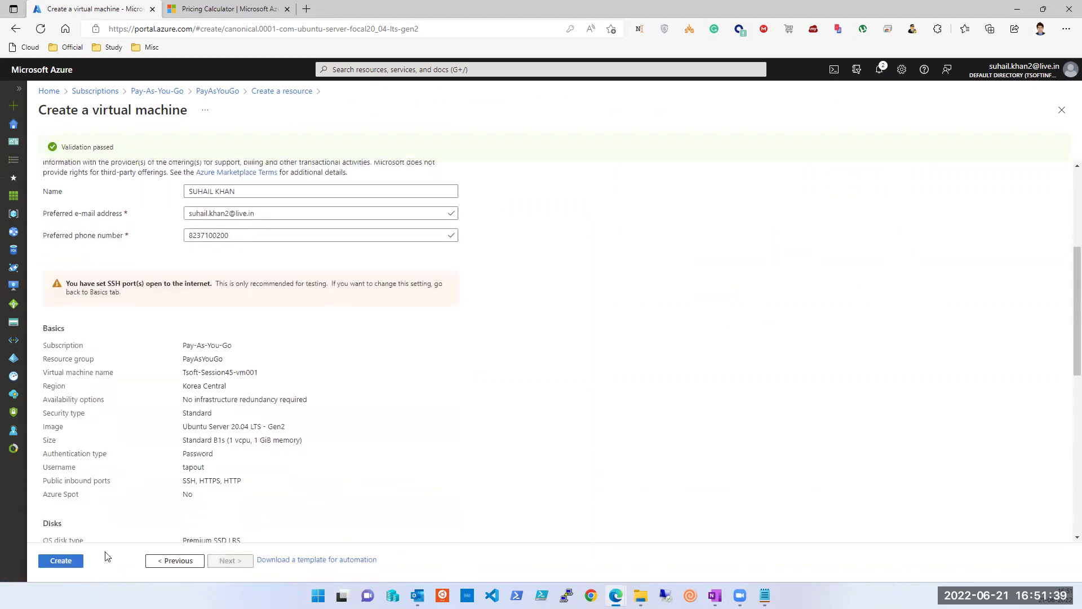
left_click(68, 566)
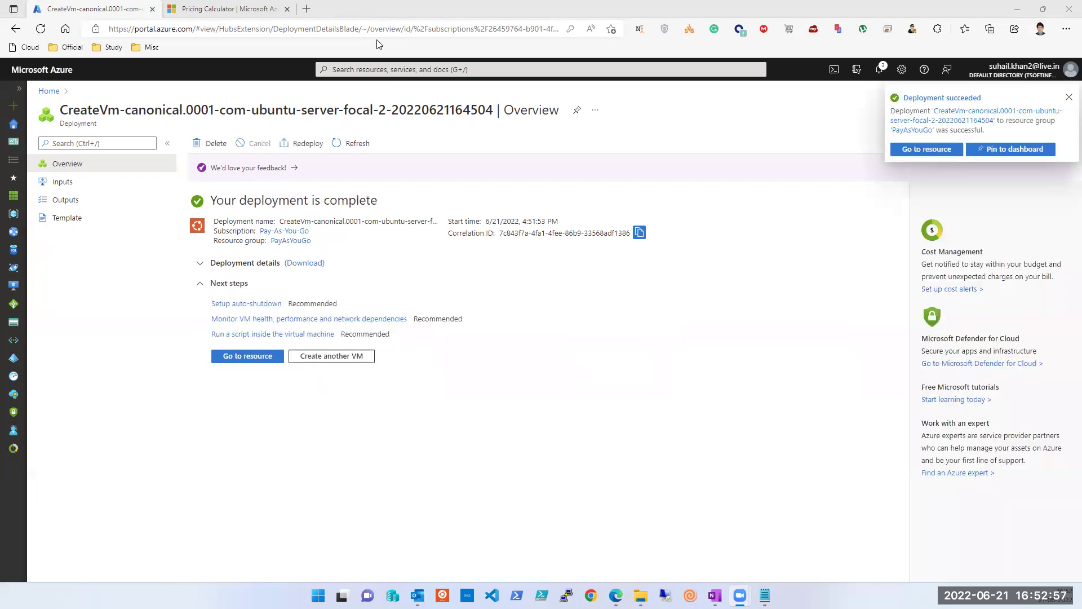
Step: Open Tsoft-Session45-vm001, copy its public IP 20.214.161.16, and launch PuTTY
left_click(248, 359)
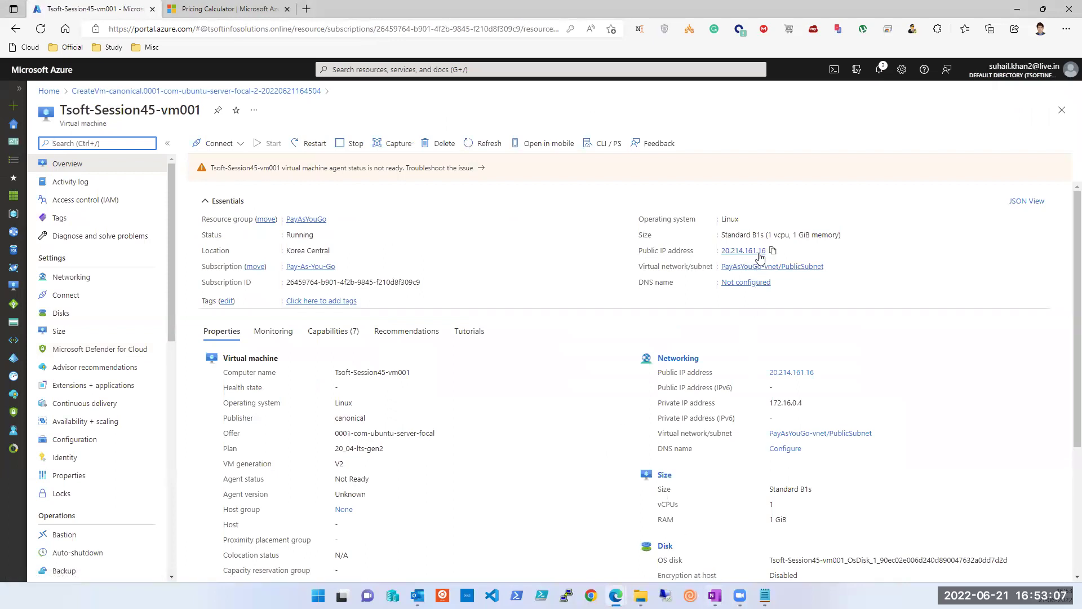
left_click(772, 251)
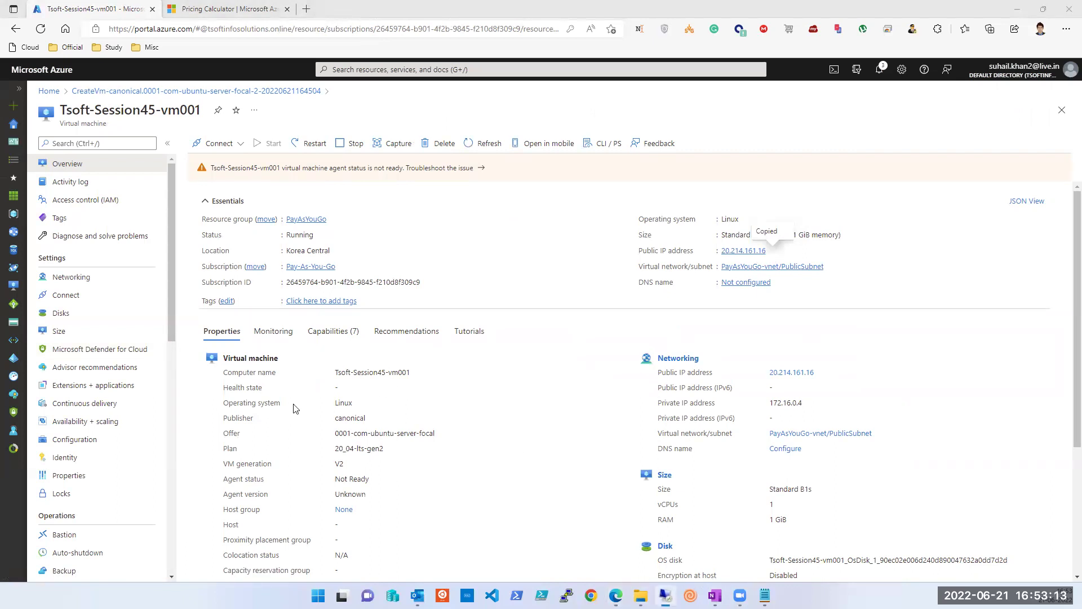
left_click(566, 594)
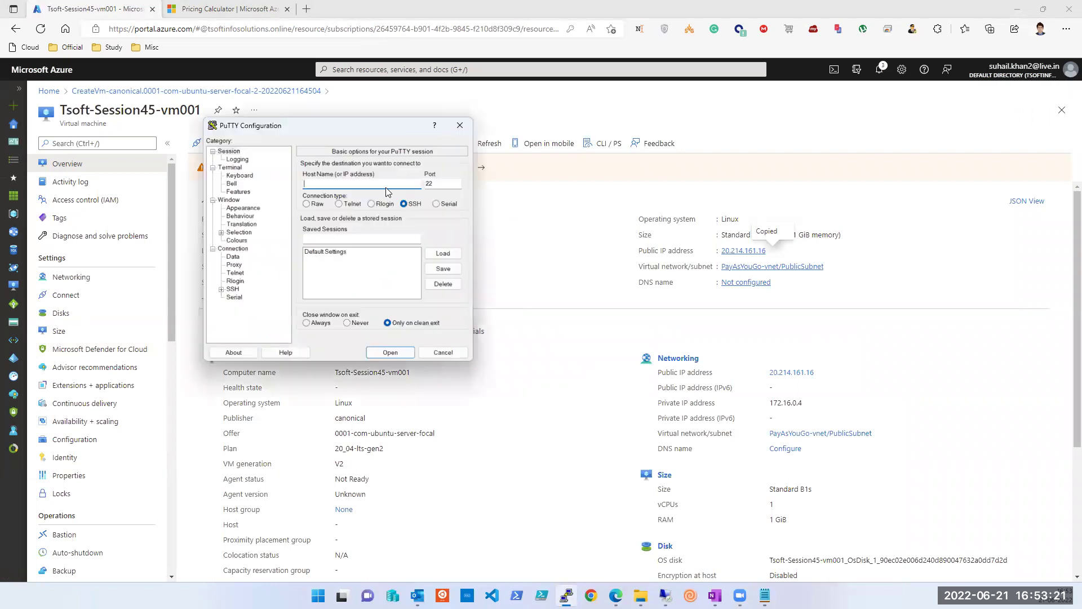
Step: SSH to 20.214.161.16, accept the host key, and log in with the account's user name and password
key("ctrl+v")
left_click(396, 352)
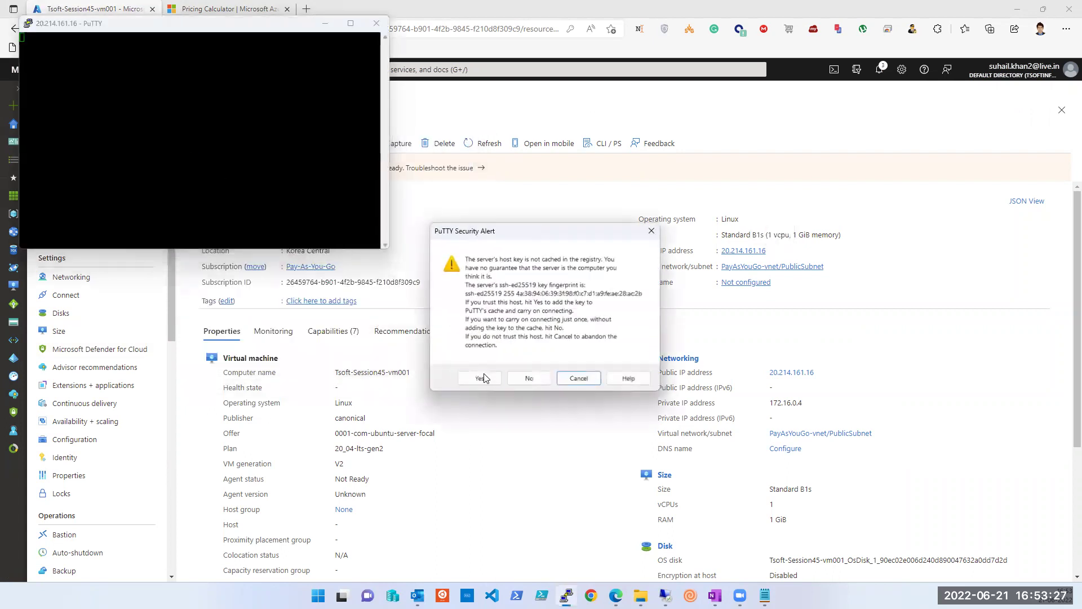
left_click(482, 378)
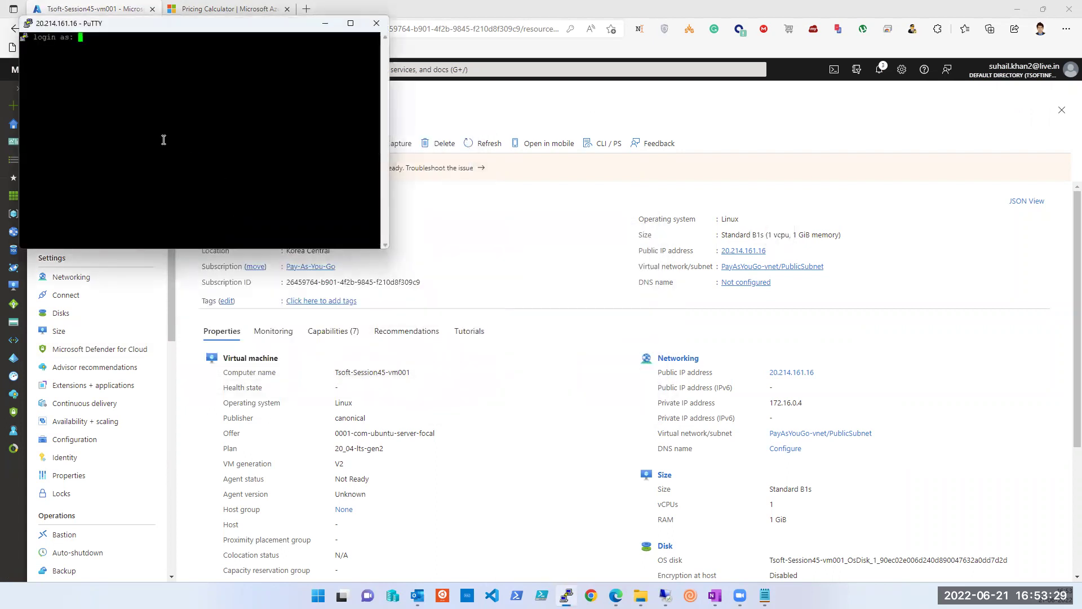
key("Return")
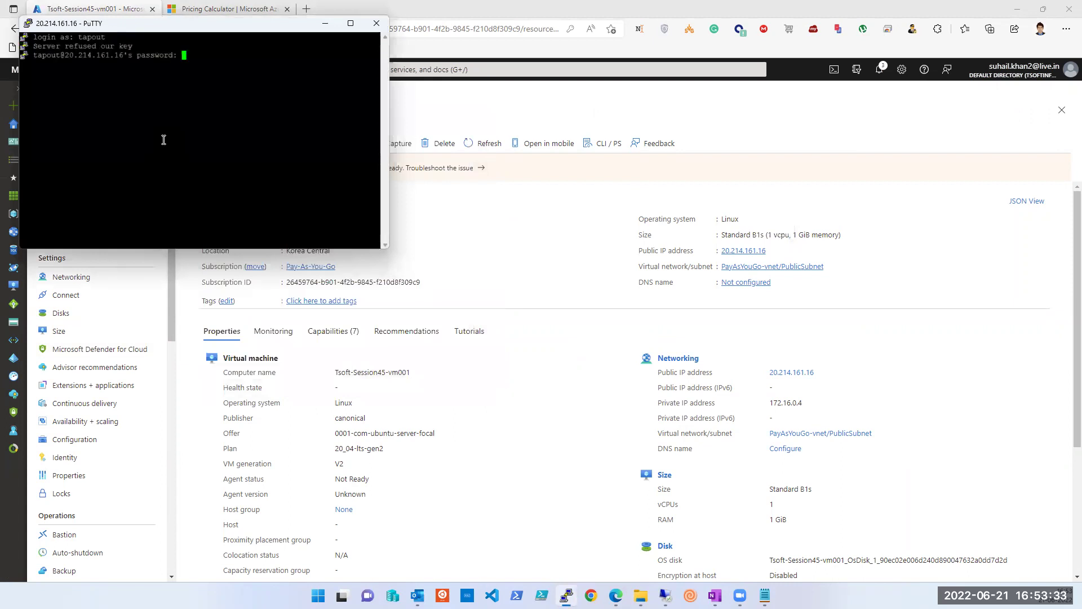
key("Return")
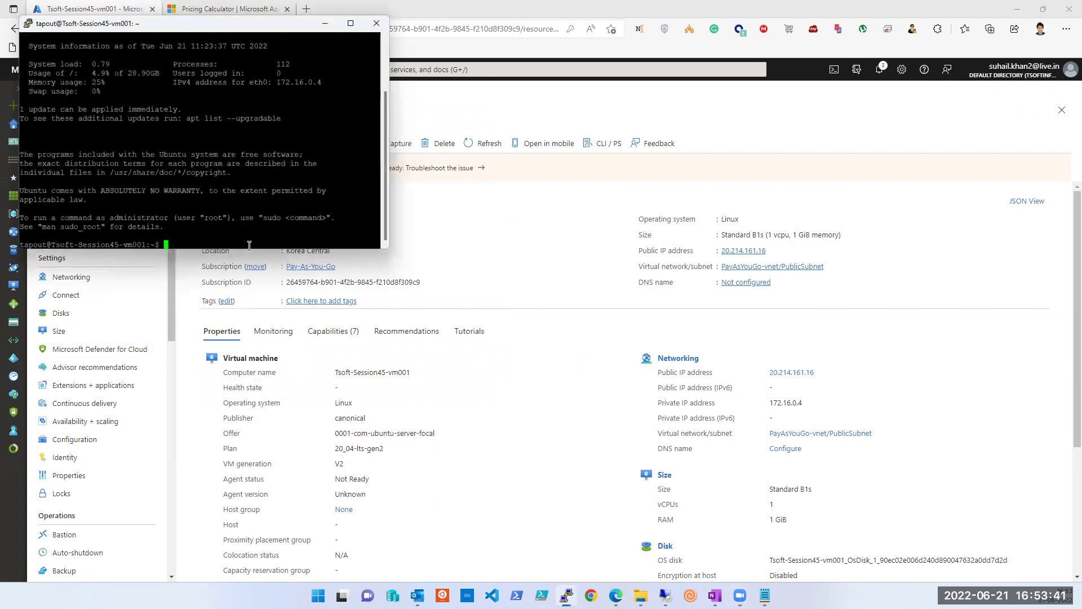
Step: Run ifconfig, install net-tools with sudo apt, then rerun ifconfig to show eth0 at 172.16.0.4
type("ifconfig")
key("Return")
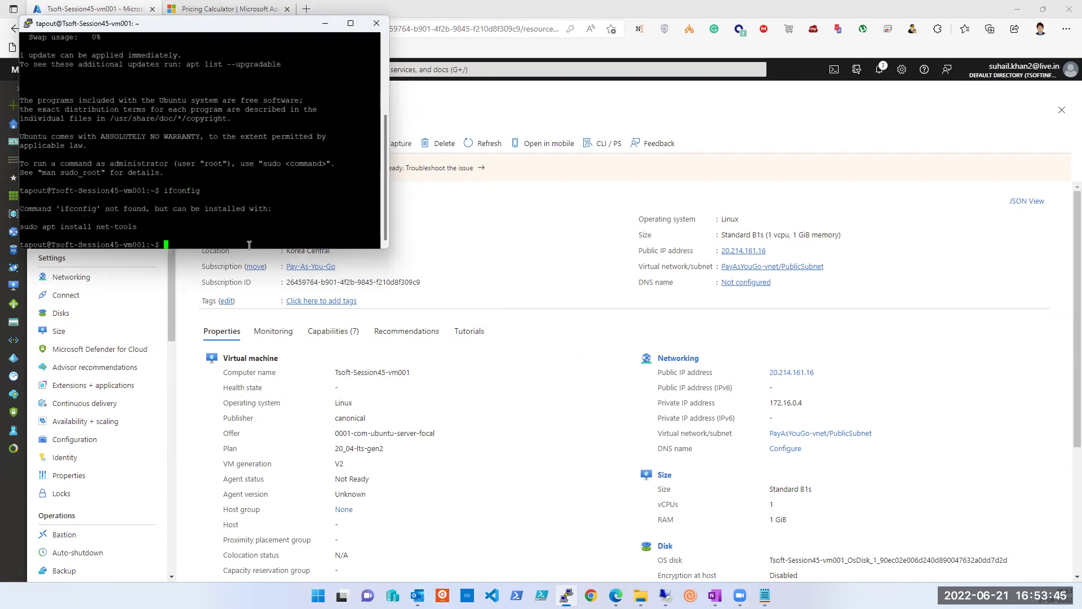
type("sudo apt install net-")
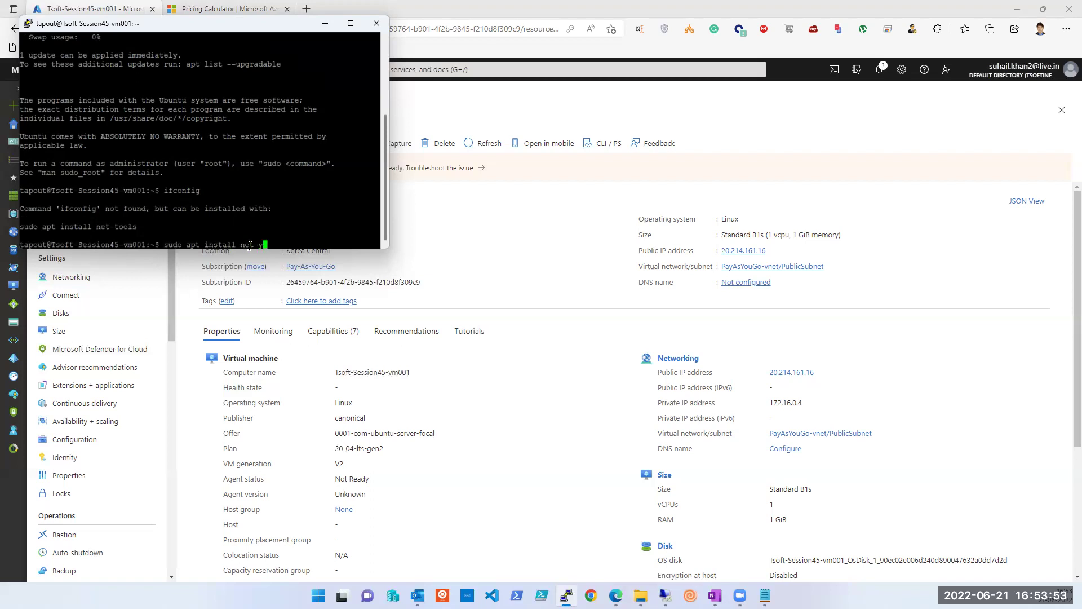
type("tools")
key("Return")
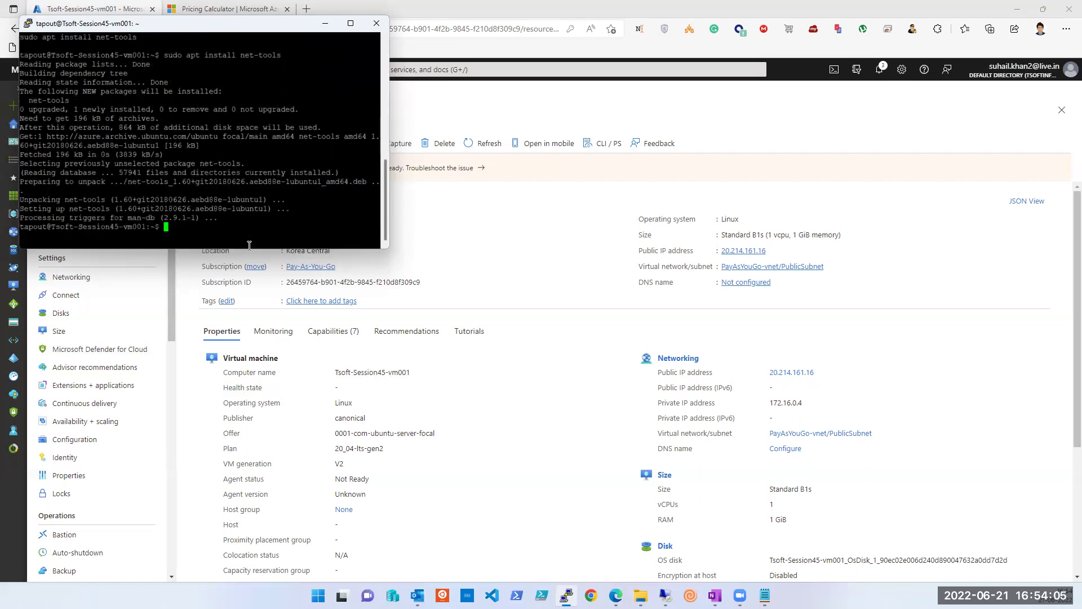
type("ifconfig")
key("Return")
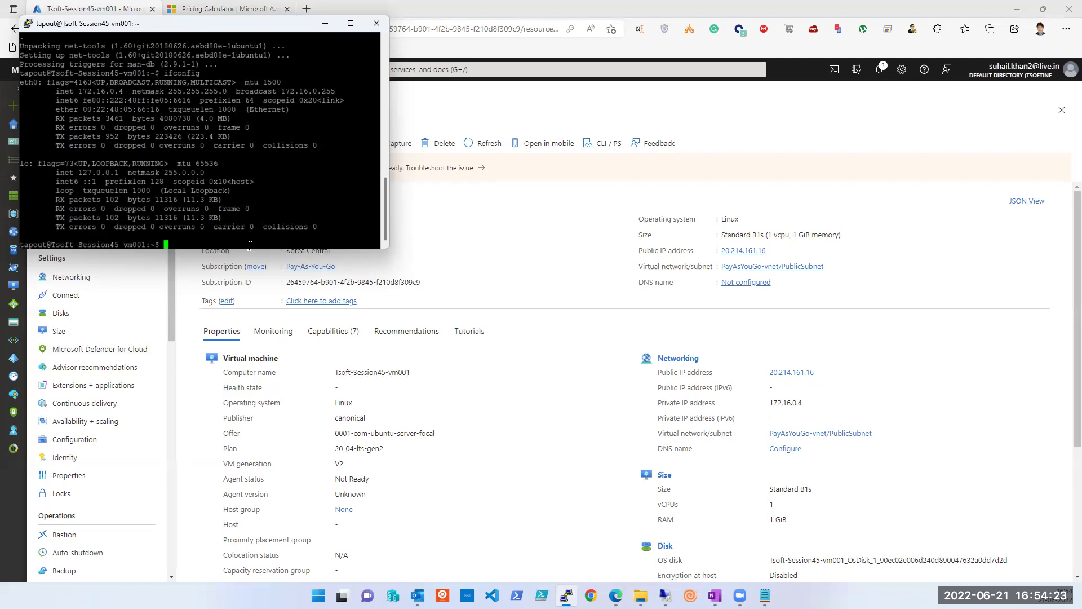
Step: Launch a second PuTTY instance from the taskbar jump list
left_click(565, 595)
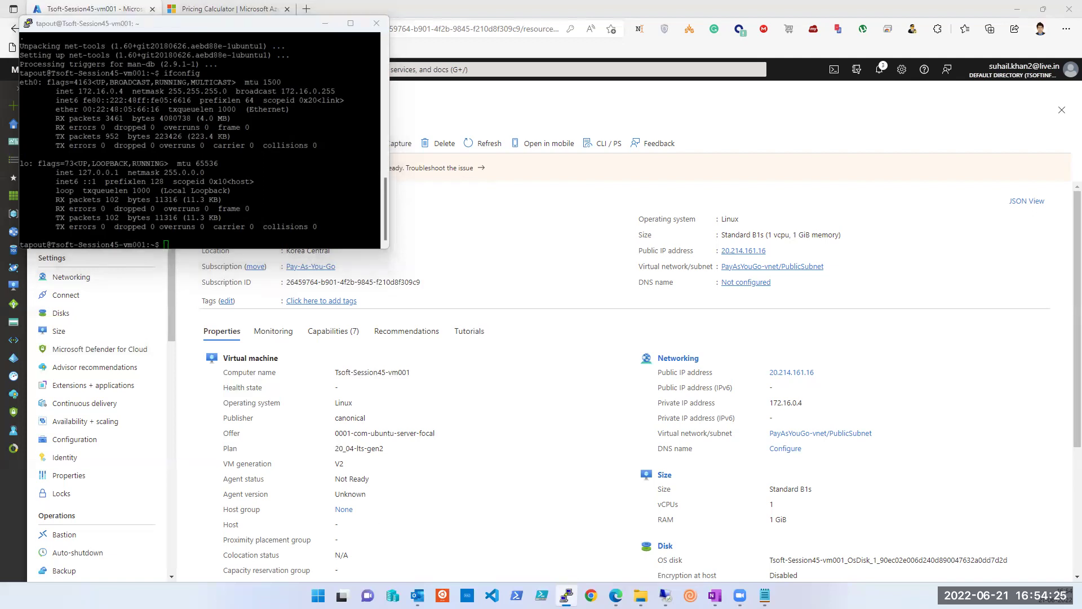
right_click(566, 595)
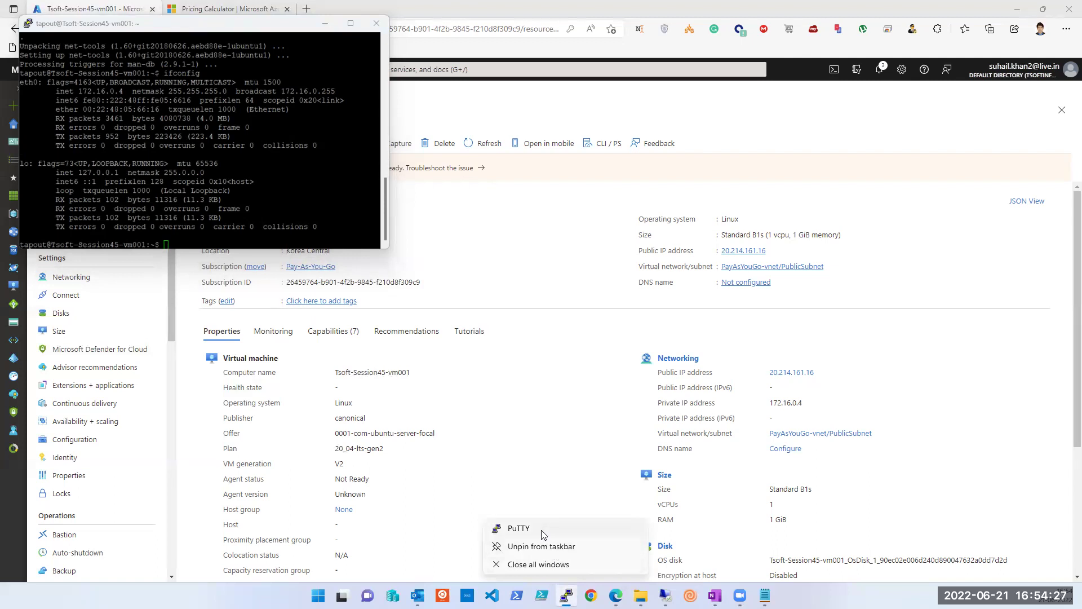
right_click(518, 533)
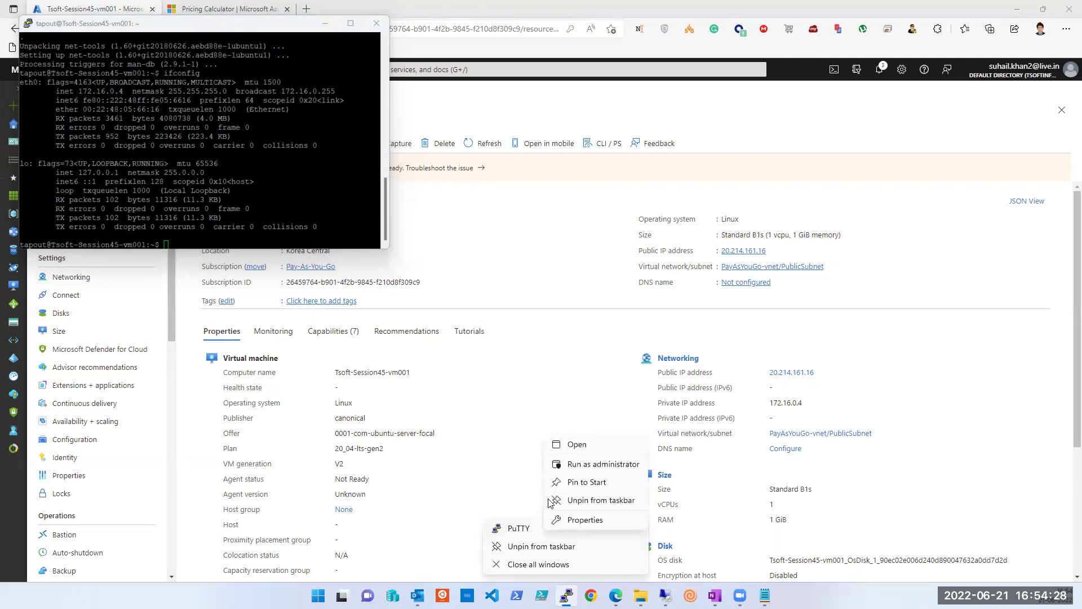
left_click(576, 446)
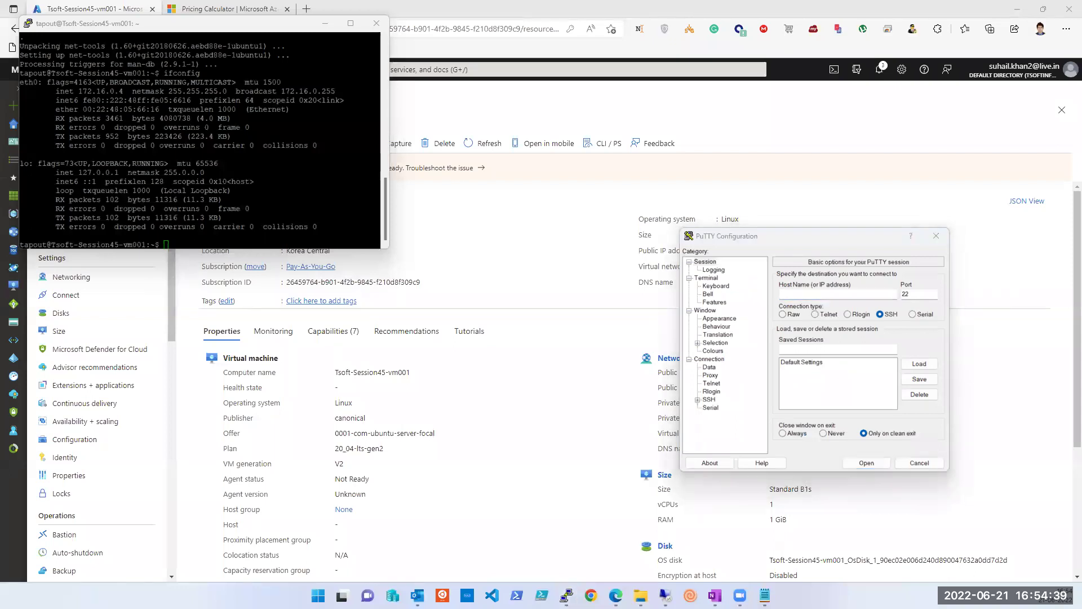
Step: Connect to 40.117.117.13, accept the host key, and log in to DemoVM, retrying the password
left_click(868, 293)
key("ctrl+v")
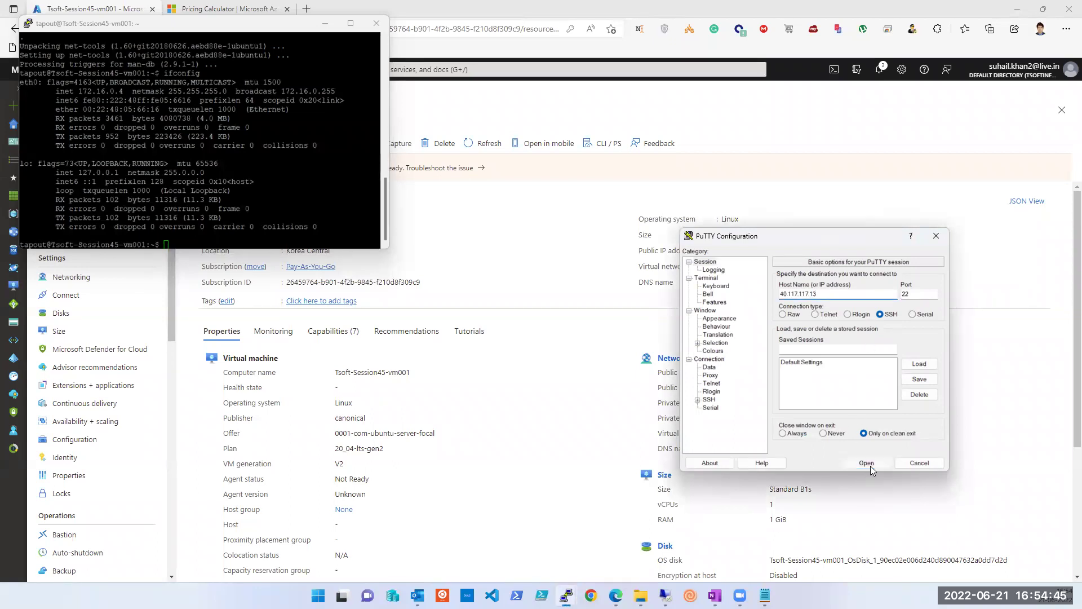
left_click(866, 463)
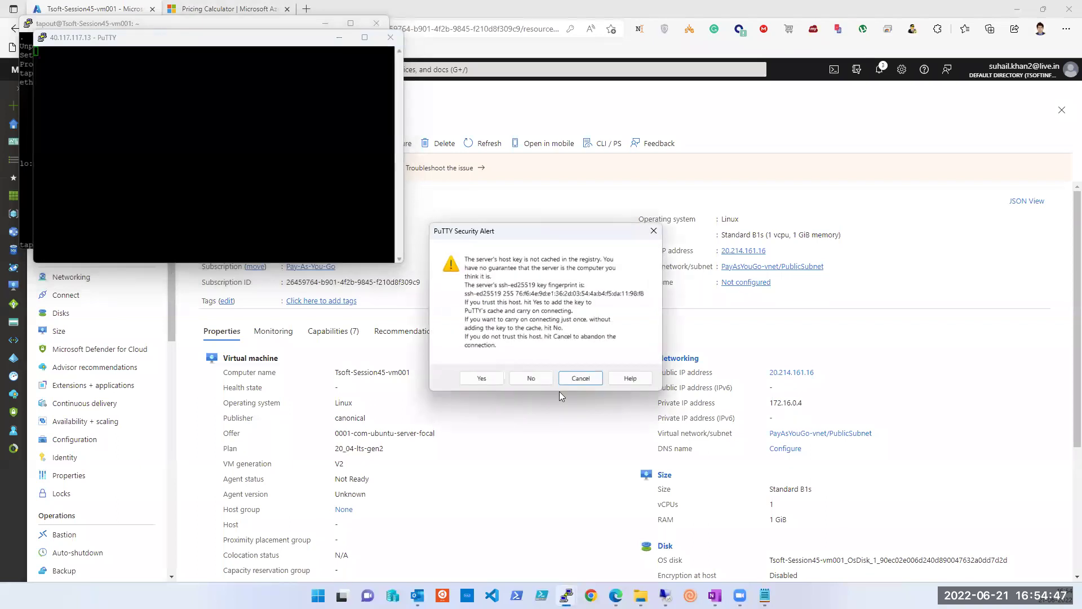
left_click(482, 377)
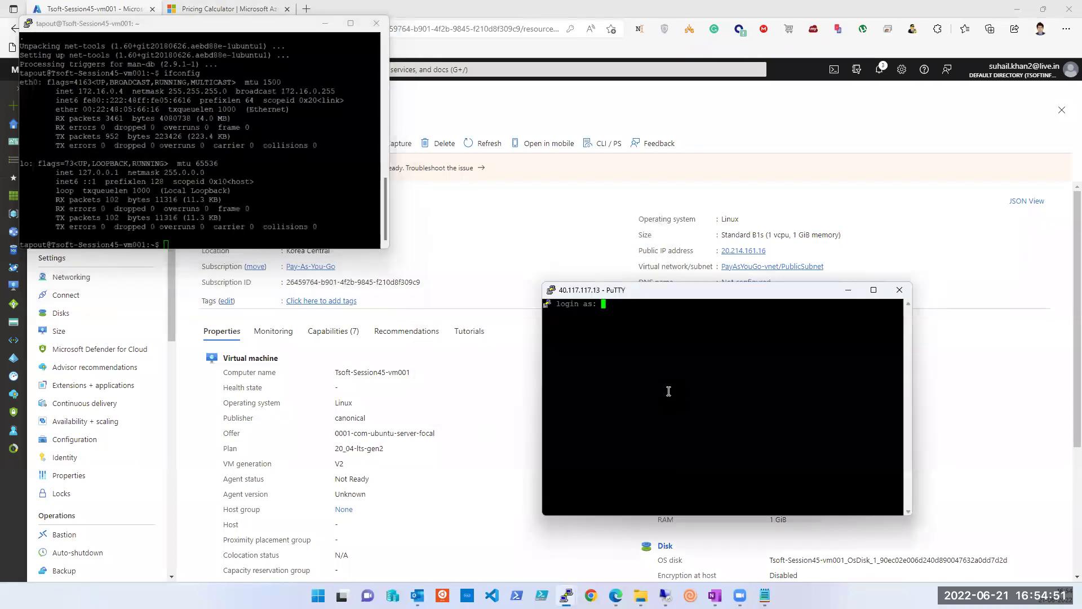
key("Return")
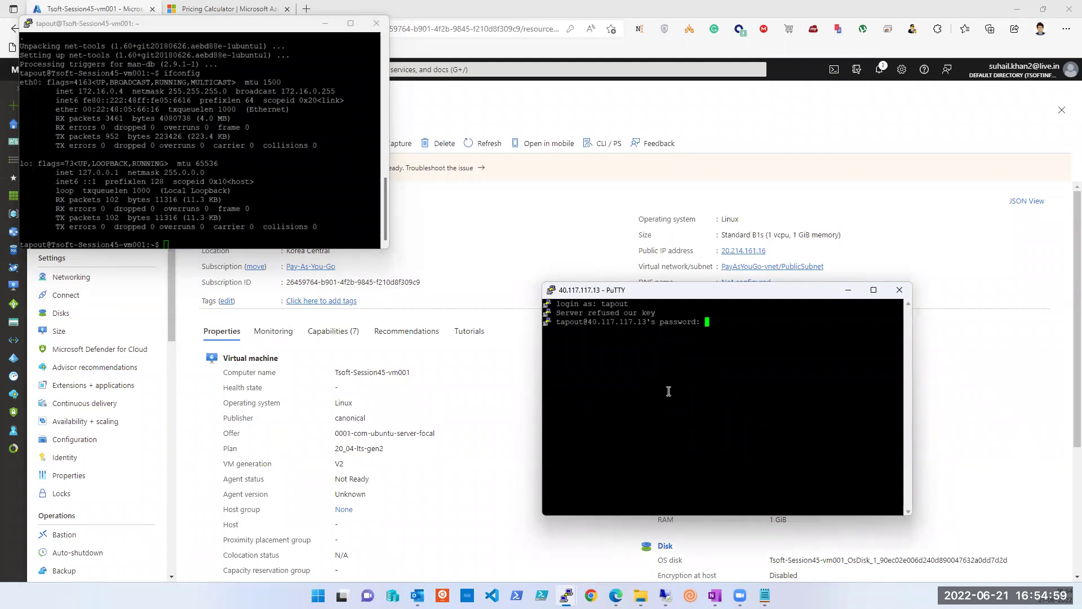
key("Return")
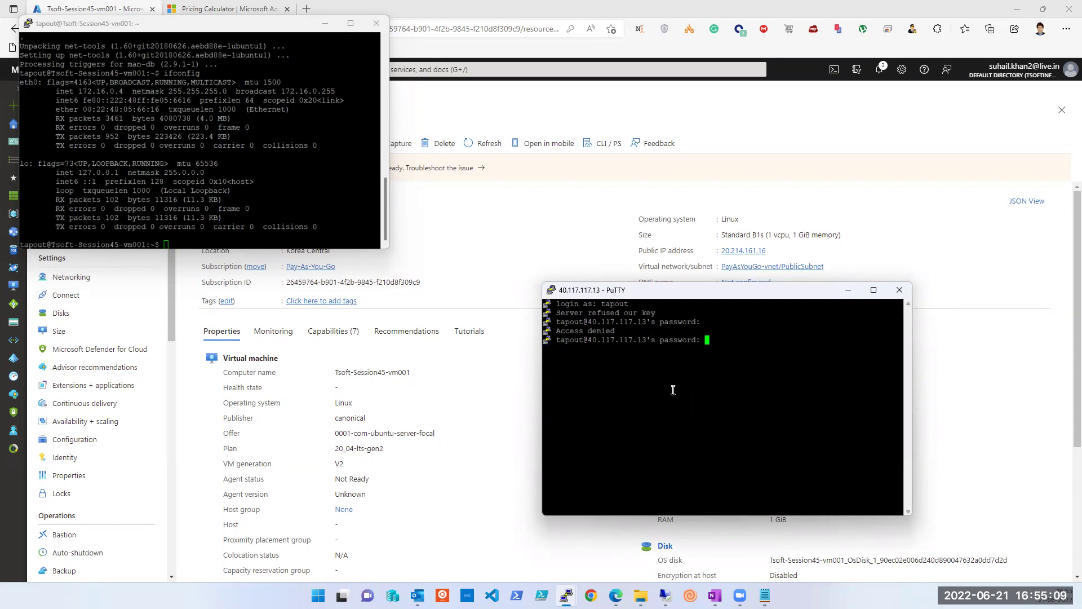
key("Return")
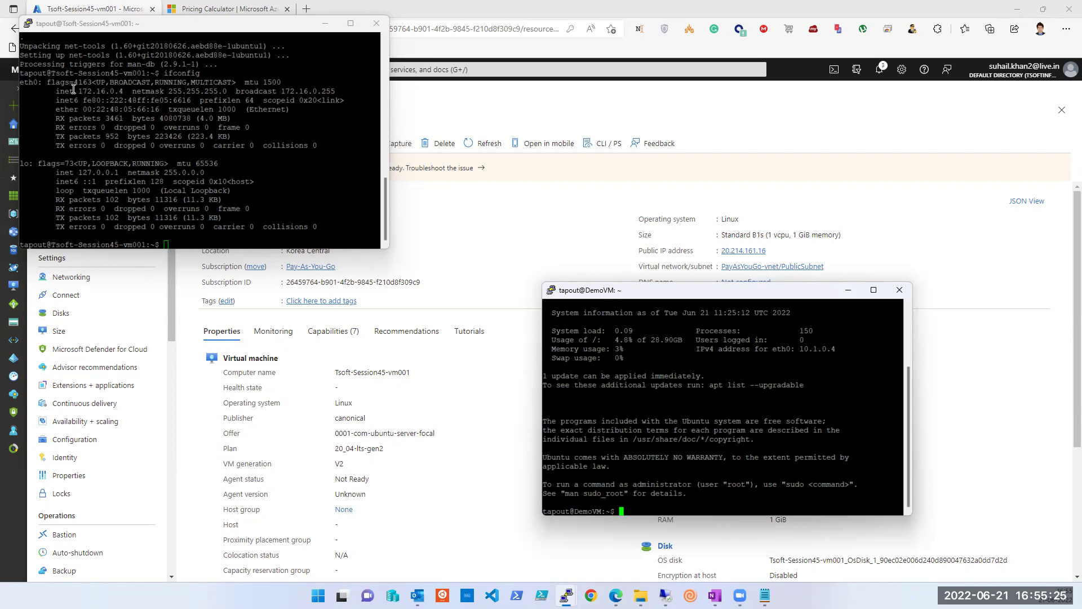
Step: Run ifconfig and install net-tools with sudo apt in the DemoVM session
left_click_drag(56, 92, 124, 92)
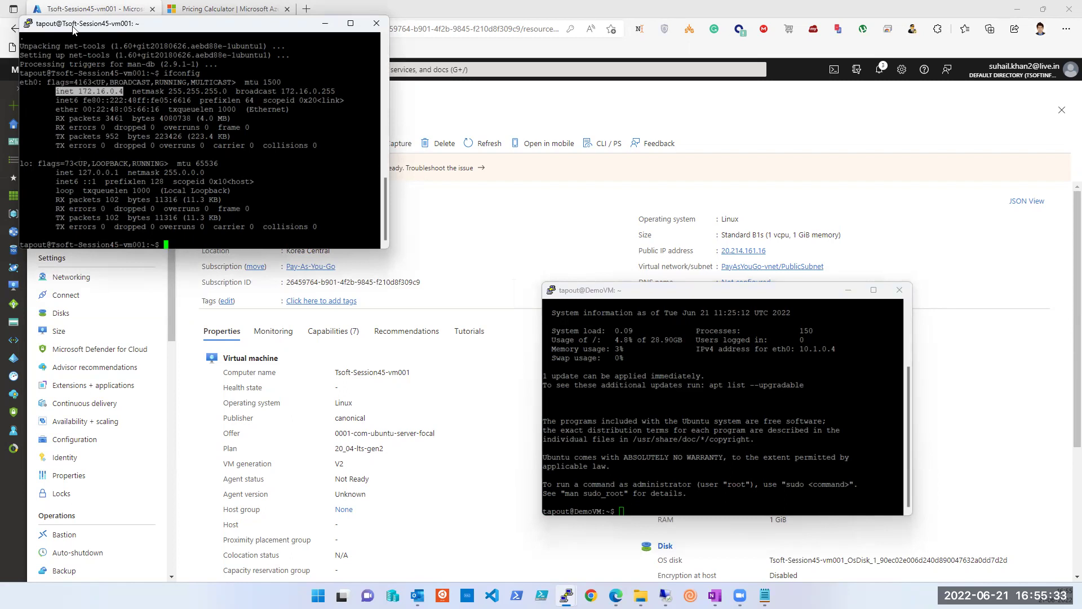
left_click(692, 506)
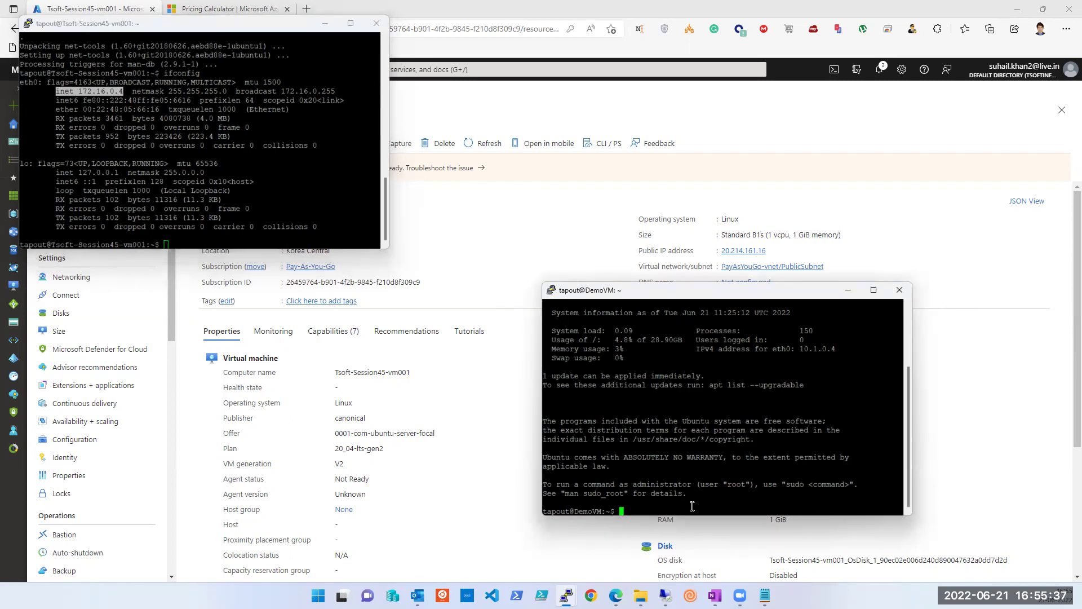
type("ifconfig")
key("Return")
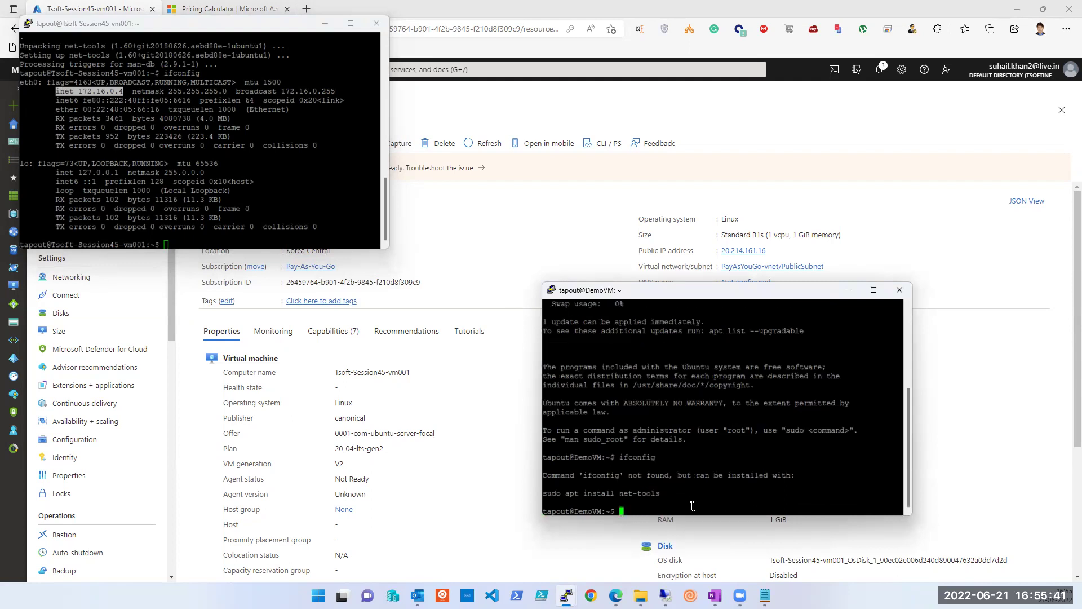
type("sudo apt install net-tools")
key("Return")
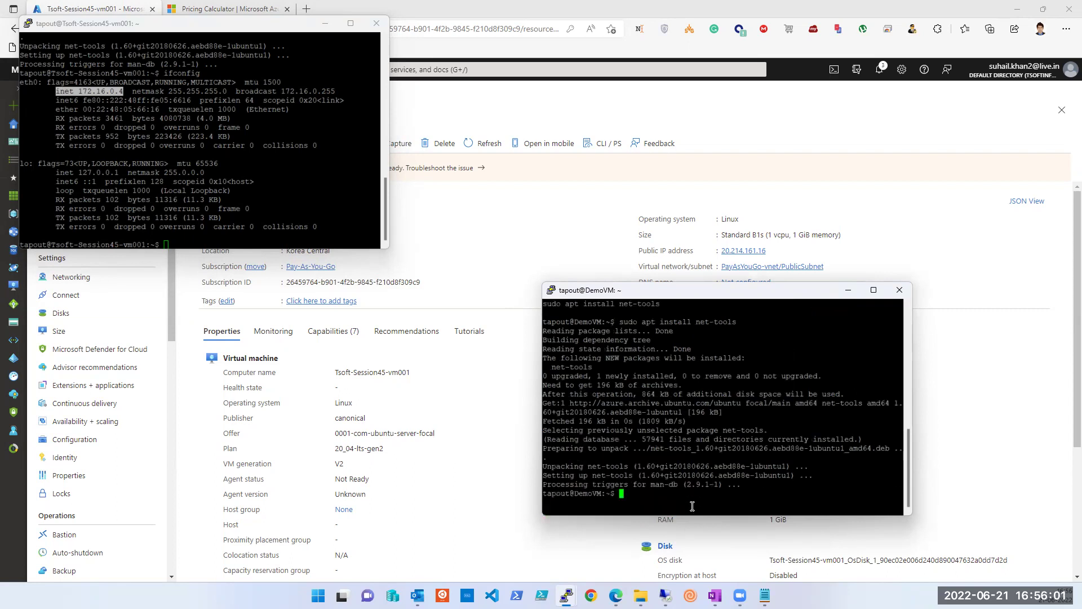
Step: Rerun ifconfig to confirm 10.1.0.4, then type ping 172.16.0.4 on DemoVM
type("ifconfig")
key("Return")
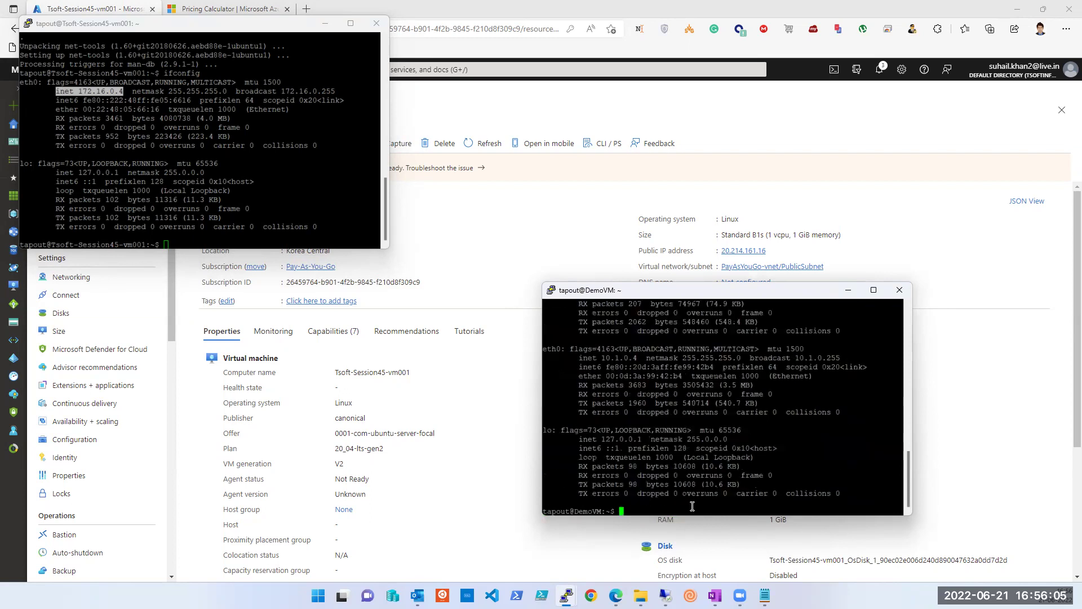
type("ping 172.16.0.4")
Step: Type ping 10.1.0.4 in the vm001 session and select DemoVM's address 10.1.0.4
left_click(239, 240)
type("ping 10.1.0.4")
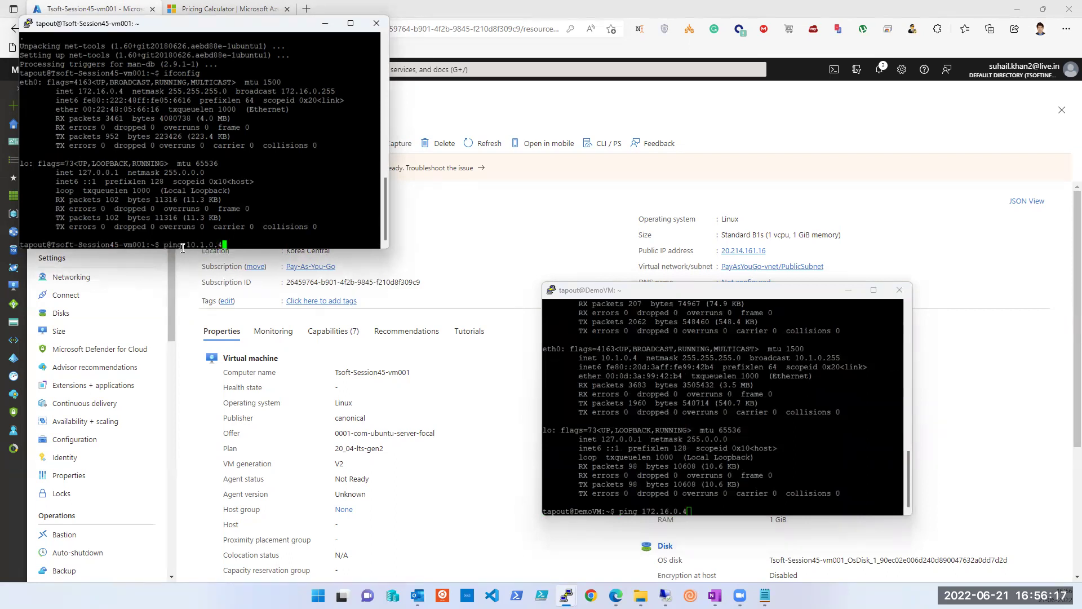
left_click(621, 359)
double_click(620, 358)
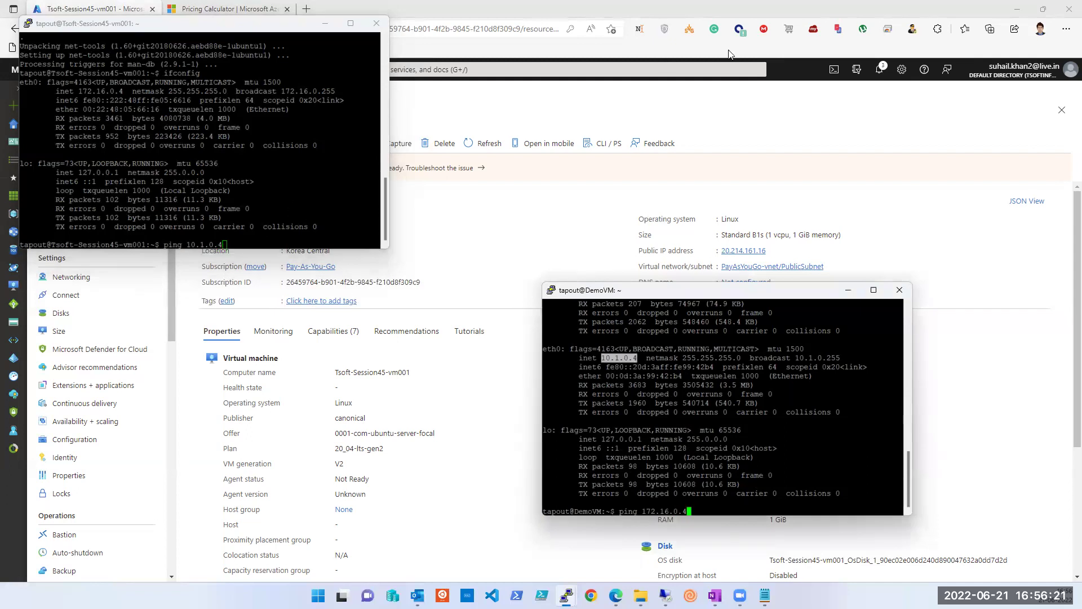
Step: Draw annotation arrows linking the vm001 and DemoVM outputs
mouse_move(348, 152)
left_mouse_down()
mouse_move(586, 285)
mouse_move(626, 325)
left_mouse_up()
mouse_move(610, 461)
left_mouse_down()
mouse_move(327, 215)
mouse_move(313, 250)
left_mouse_up()
left_click_drag(326, 215, 350, 222)
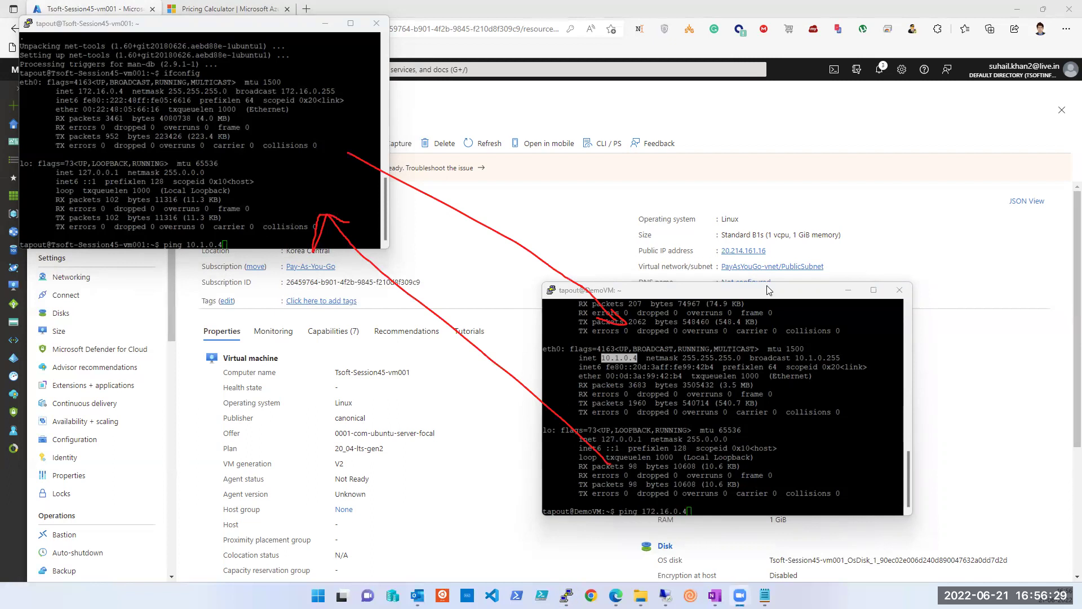
Step: Start both pings: DemoVM to 172.16.0.4 and vm001 to 10.1.0.4
left_click(822, 461)
key("Return")
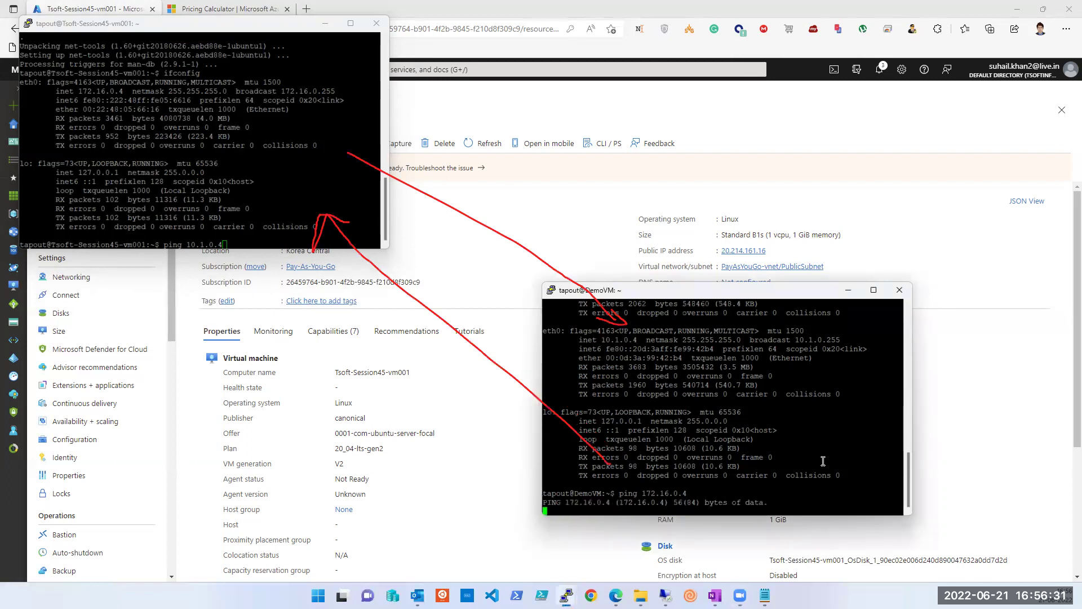
left_click(259, 242)
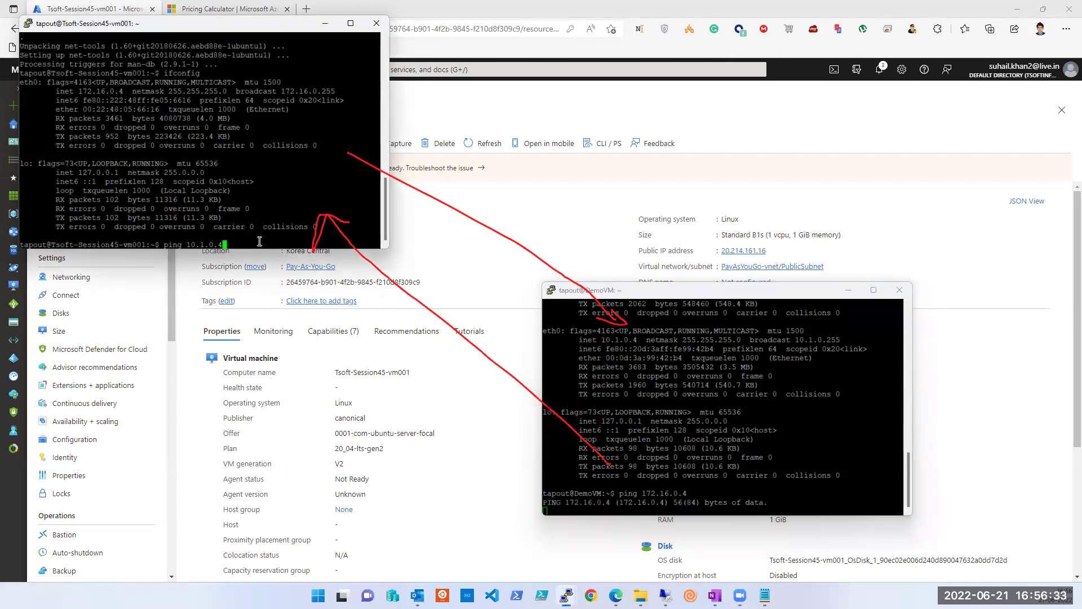
key("Return")
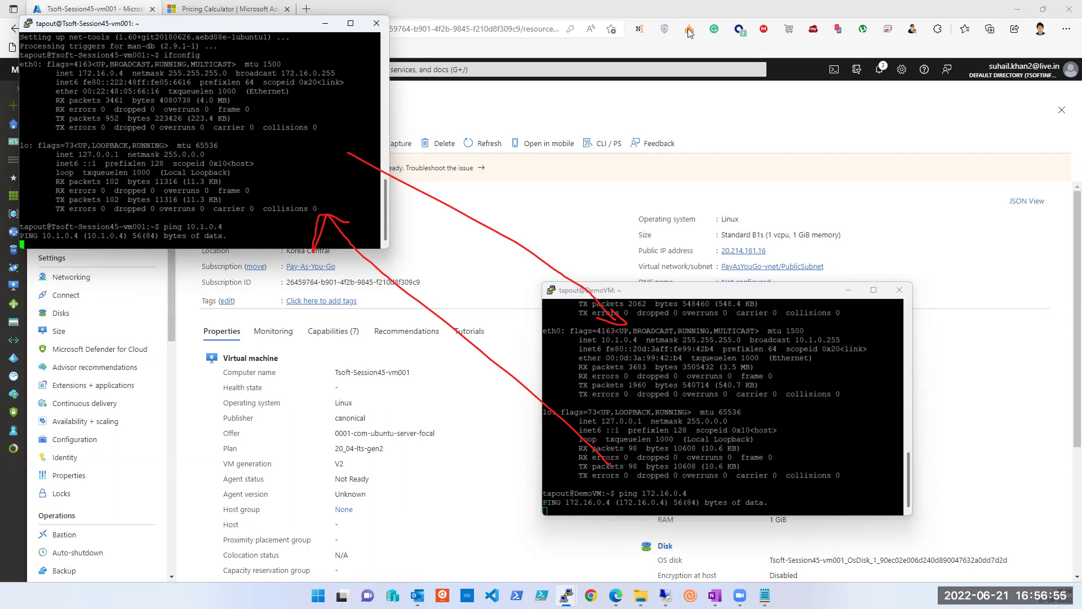
Step: Move the DemoVM window down and to the right
left_click(756, 51)
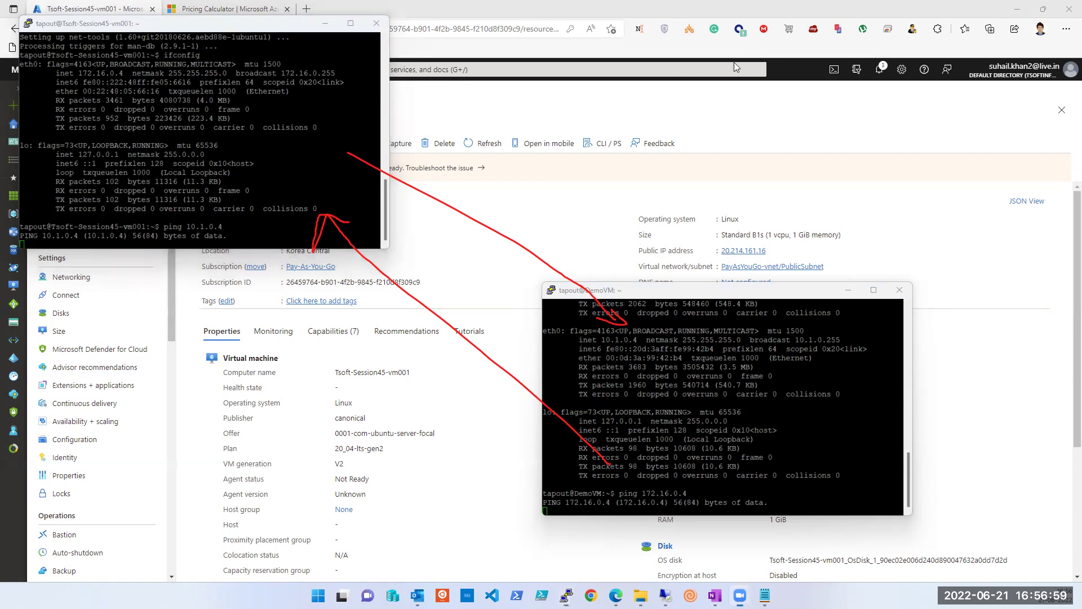
left_click(664, 287)
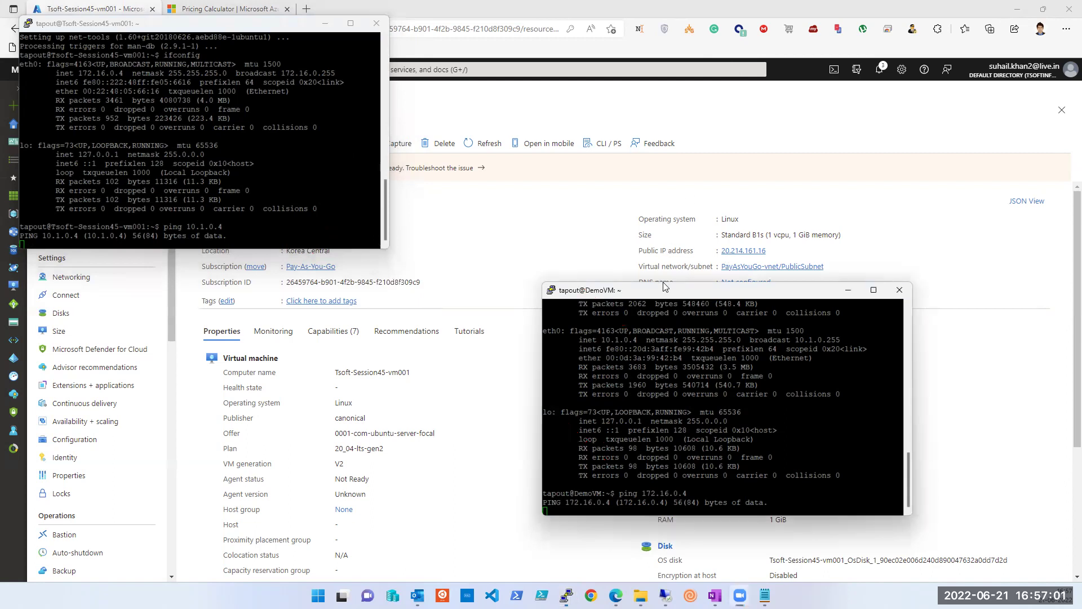
left_click_drag(663, 287, 737, 448)
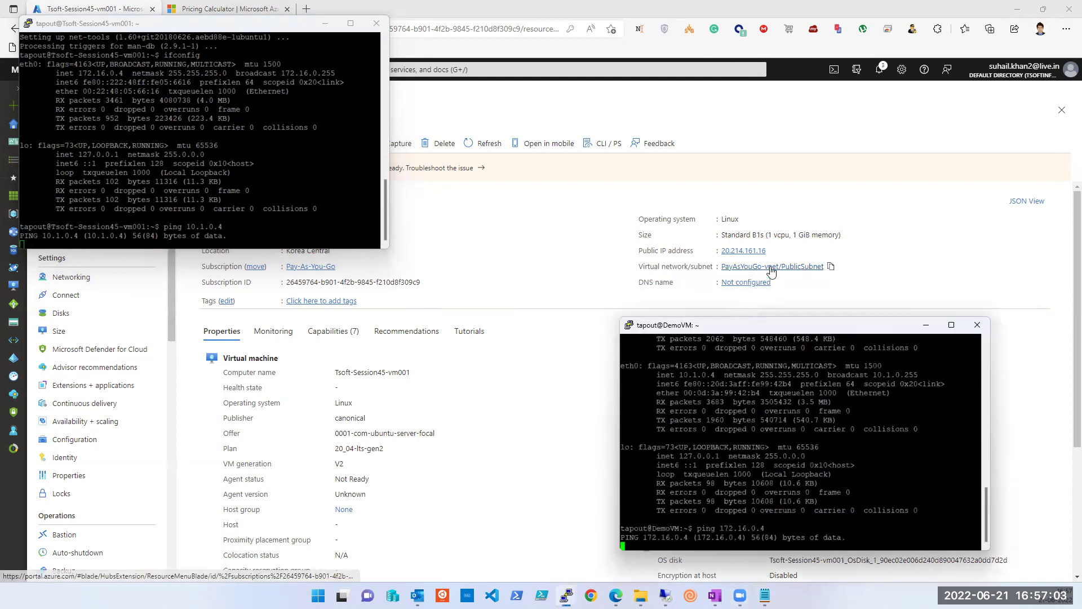
Step: Open the PayAsYouGo-vnet overview, glance at the OneNote notes, then minimize them
left_click(770, 267)
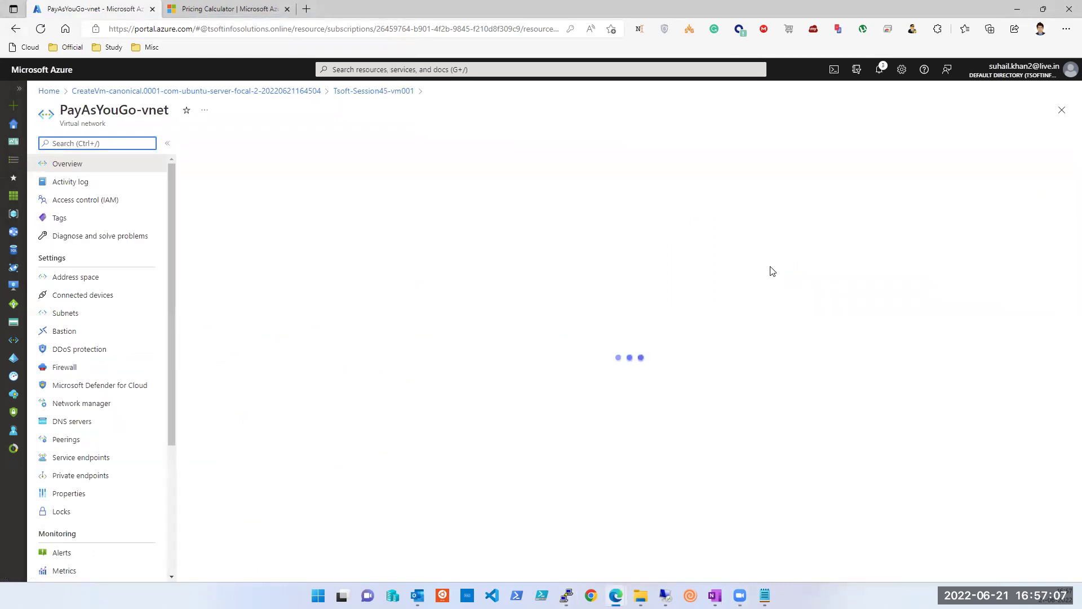
left_click(712, 592)
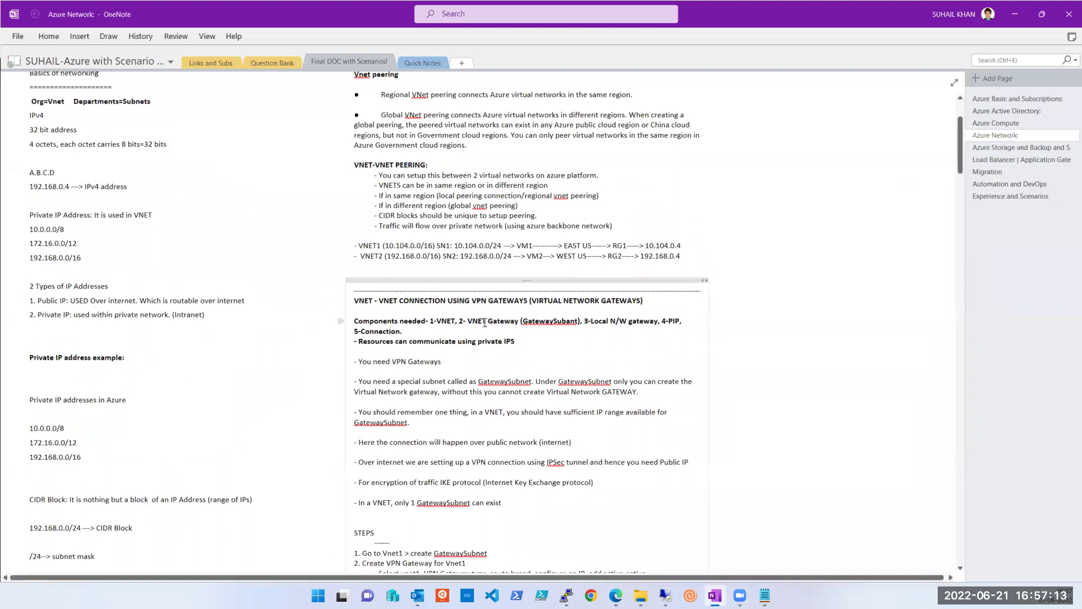
left_click(1014, 14)
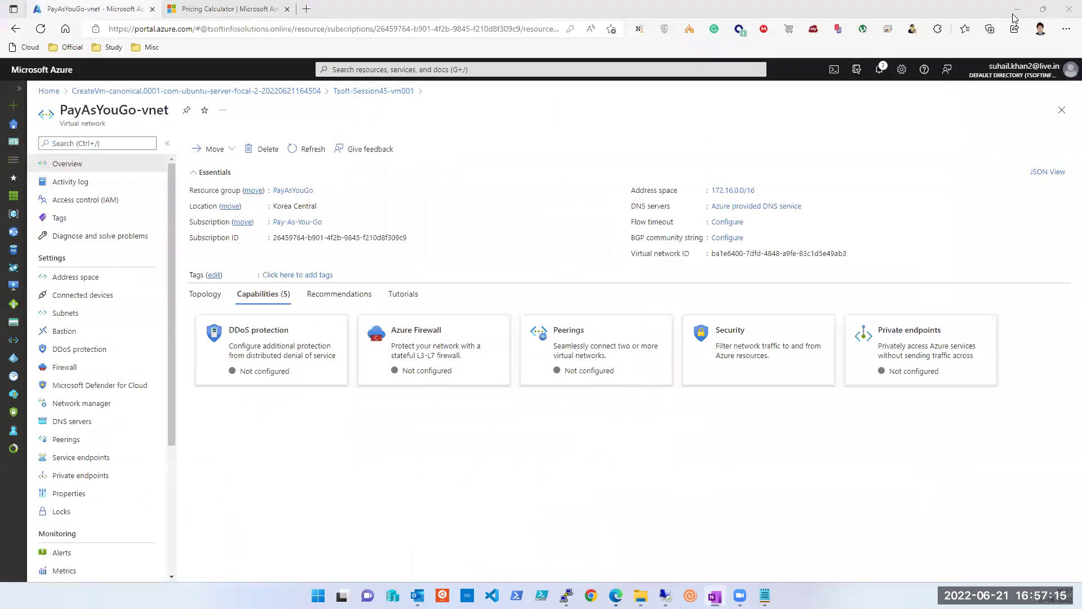
left_click(441, 69)
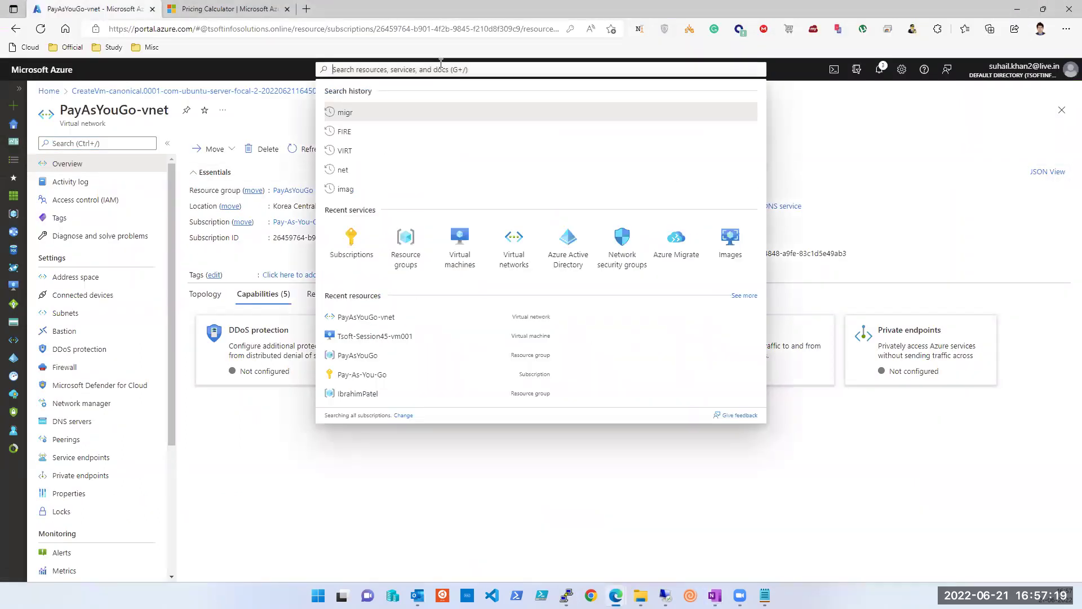
Step: Search 'gate', open Virtual network gateways and start creating a new gateway
type("gate")
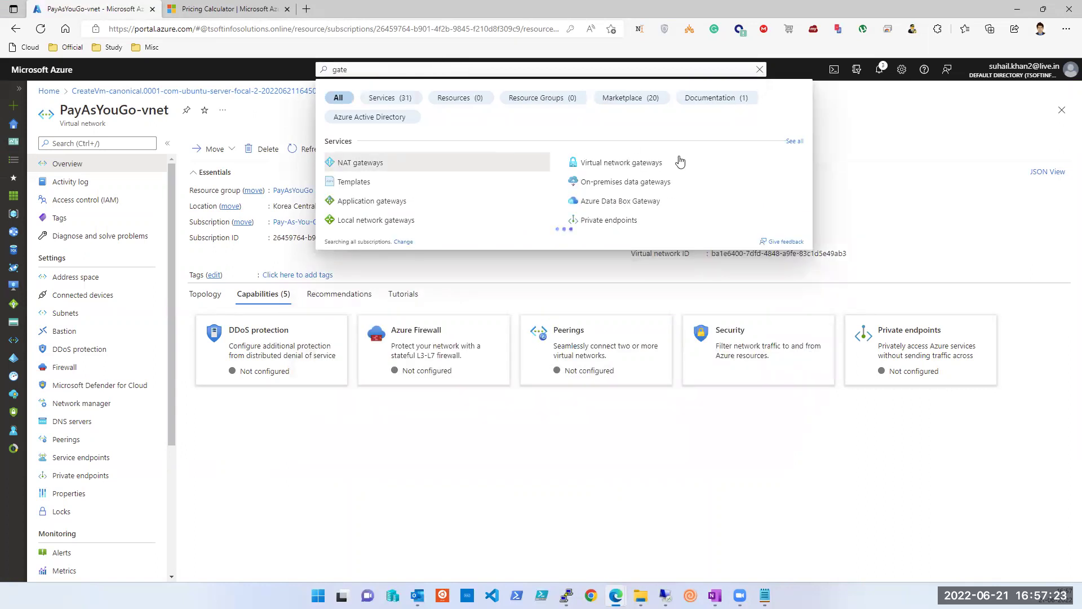
left_click(626, 163)
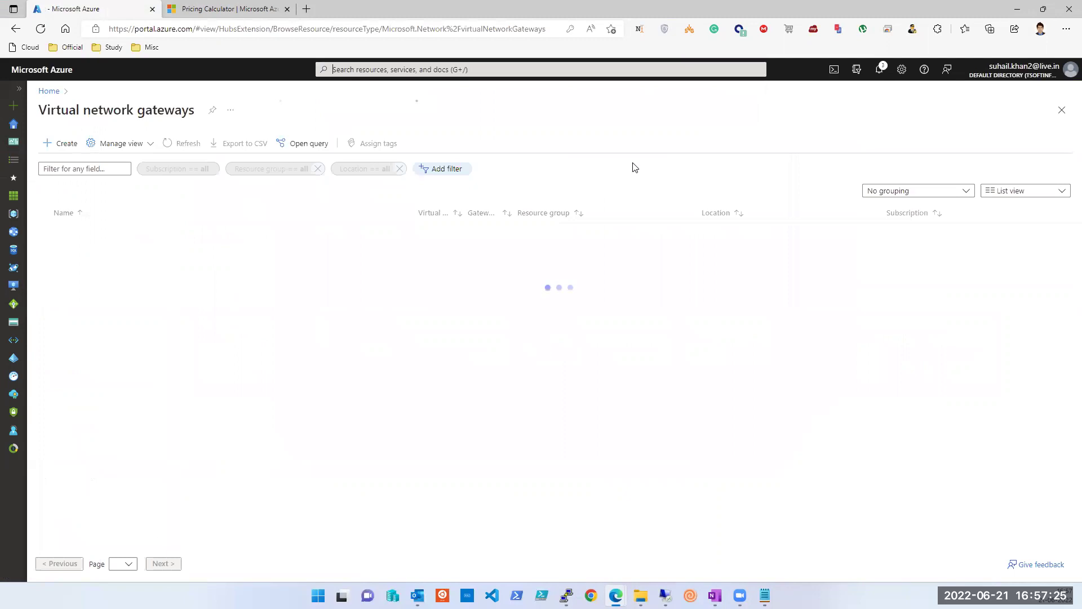
left_click(65, 145)
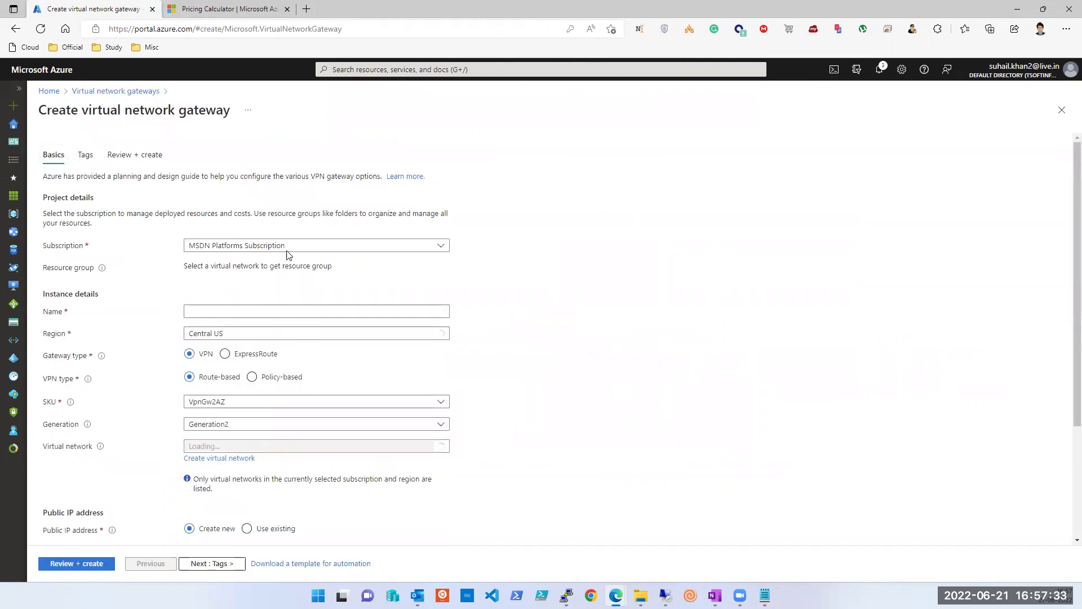
Step: Choose the Pay-As-You-Go subscription and name the gateway PayAsyouGo
left_click(285, 247)
left_click(240, 287)
left_click(233, 312)
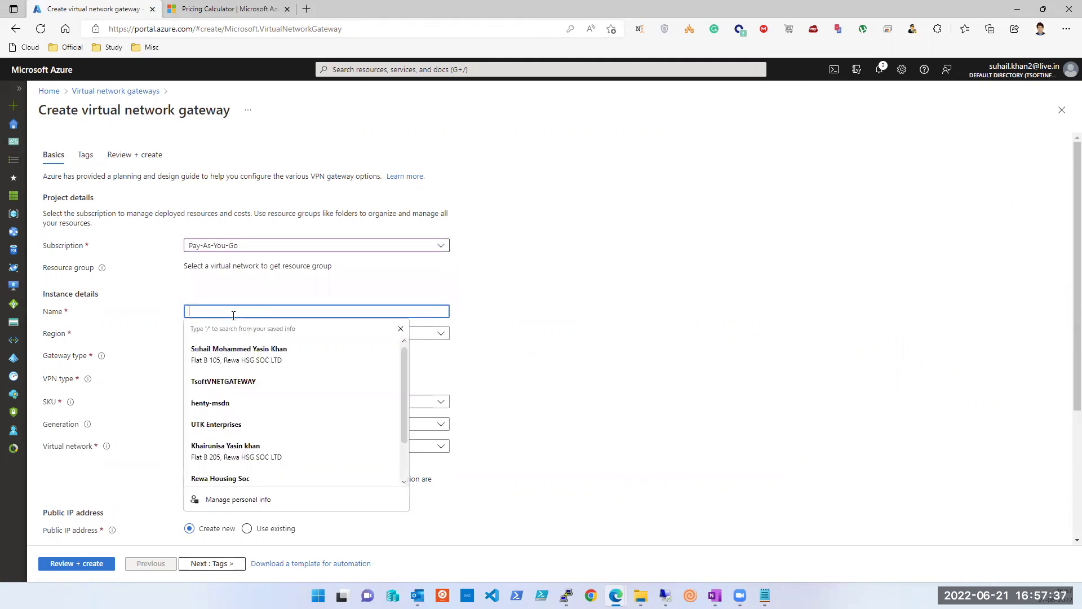
type("PayAsyouGo")
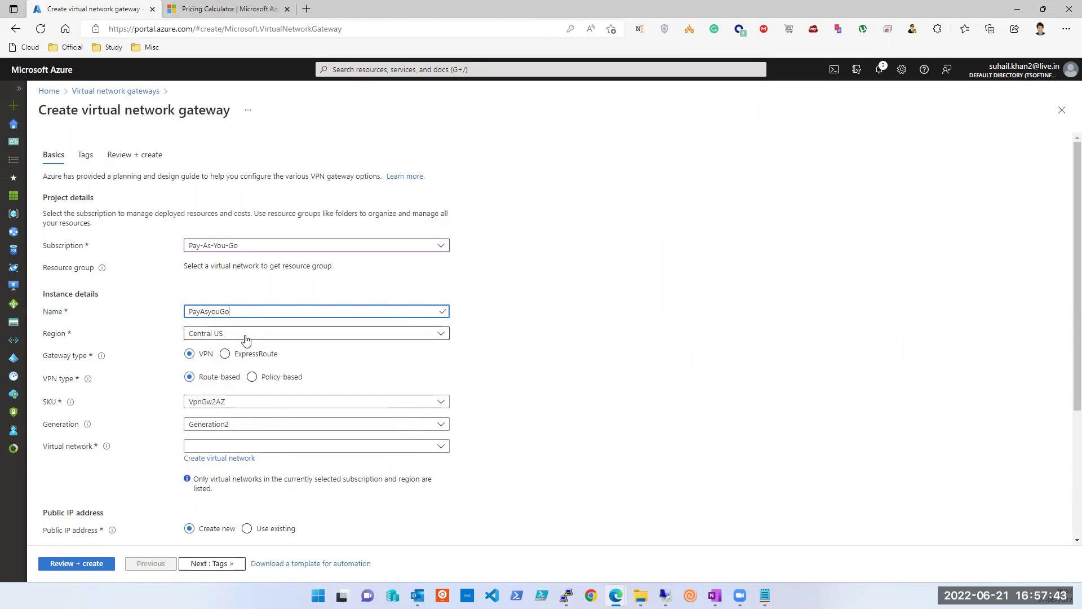
Step: Set the gateway region to Korea Central
left_click(246, 333)
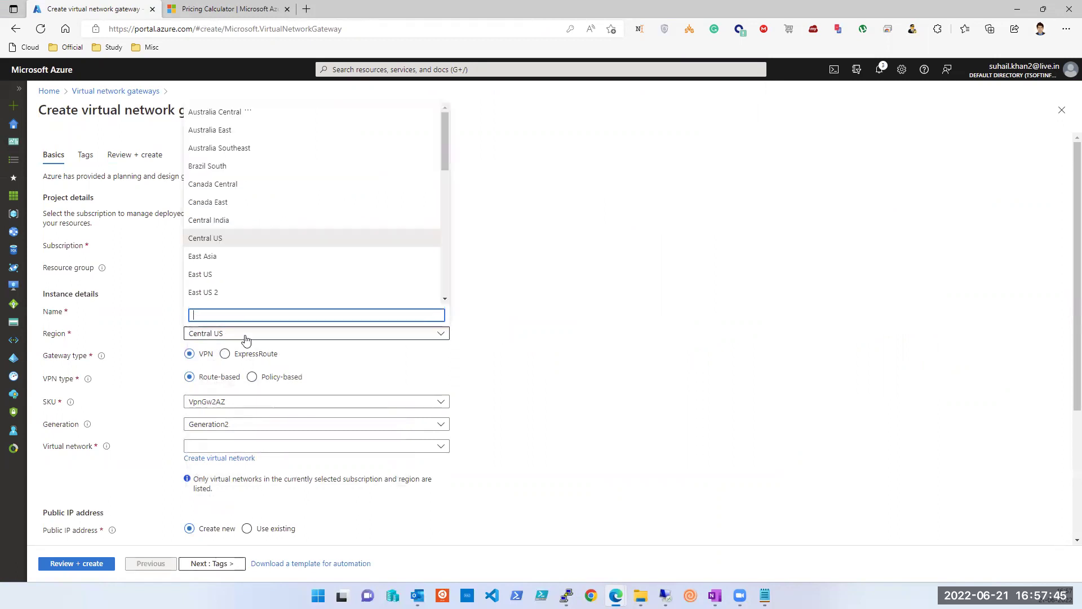
scroll(271, 285, "down", 2)
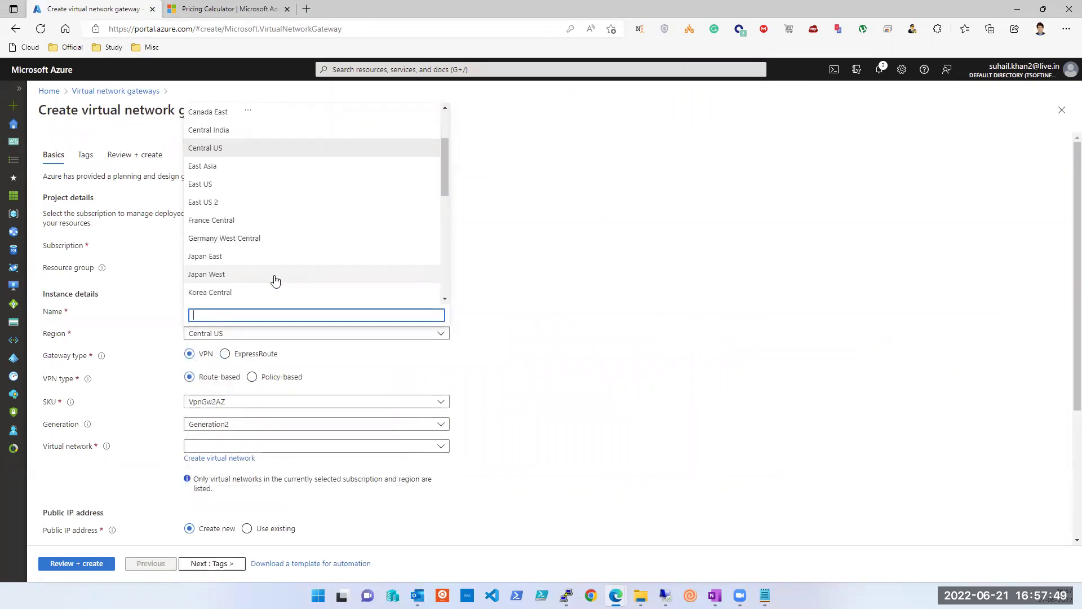
scroll(275, 280, "up", 1)
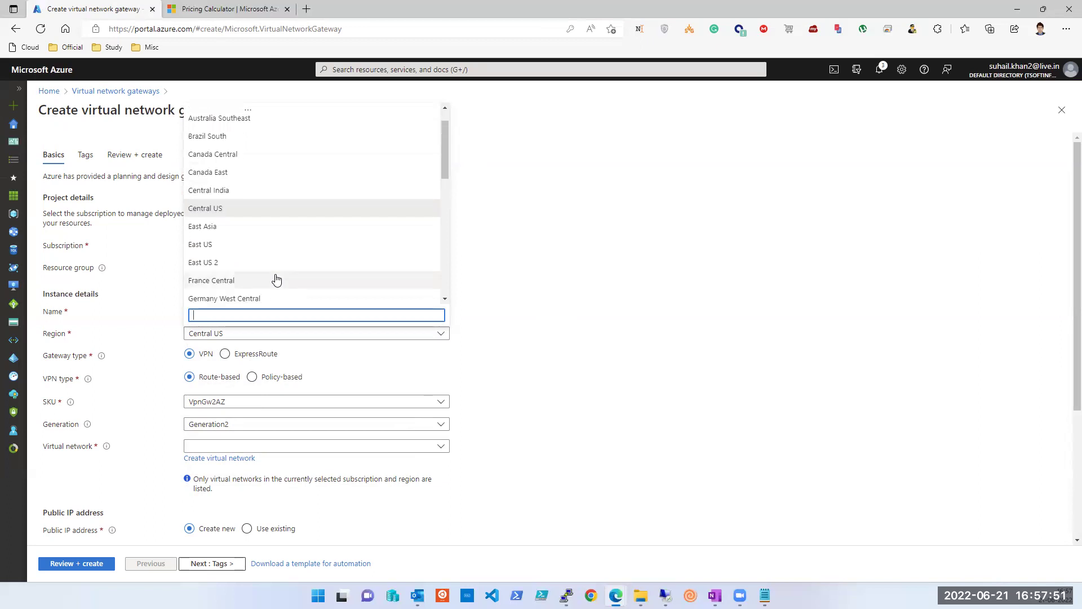
type("ko")
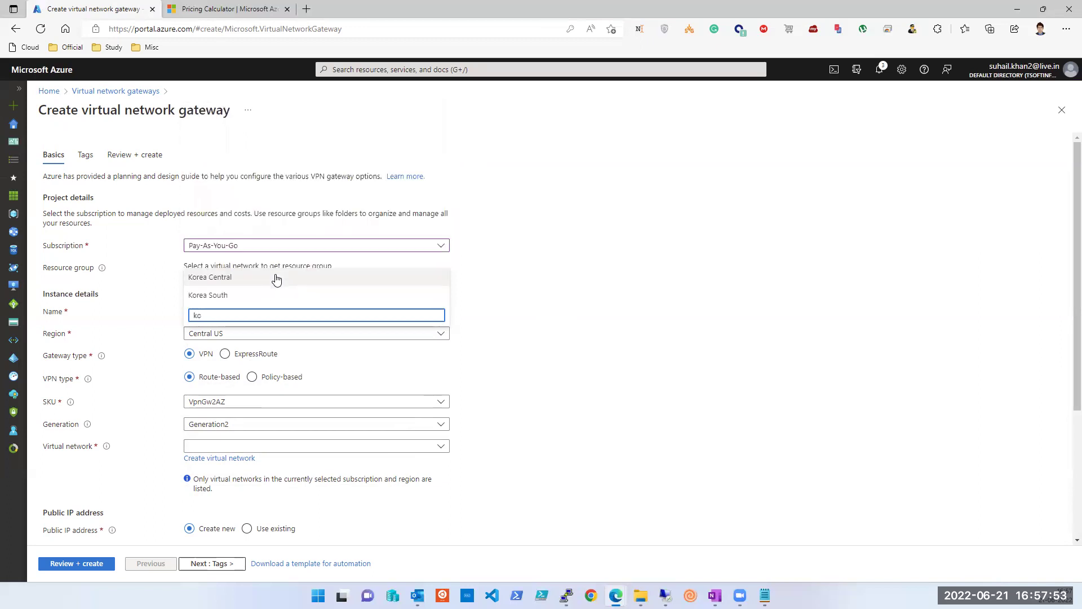
left_click(276, 277)
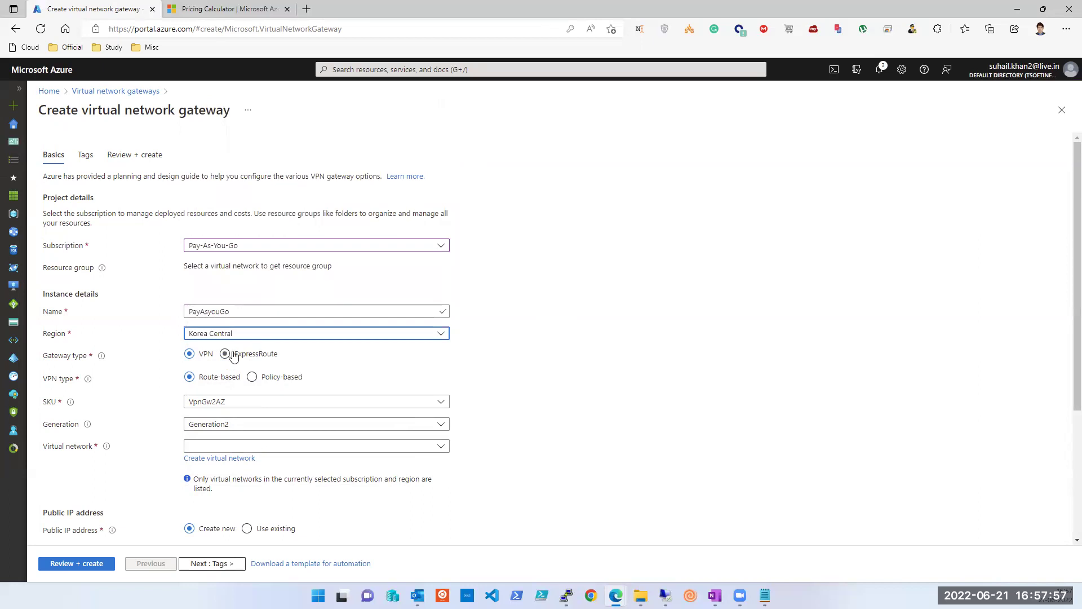
left_click(243, 337)
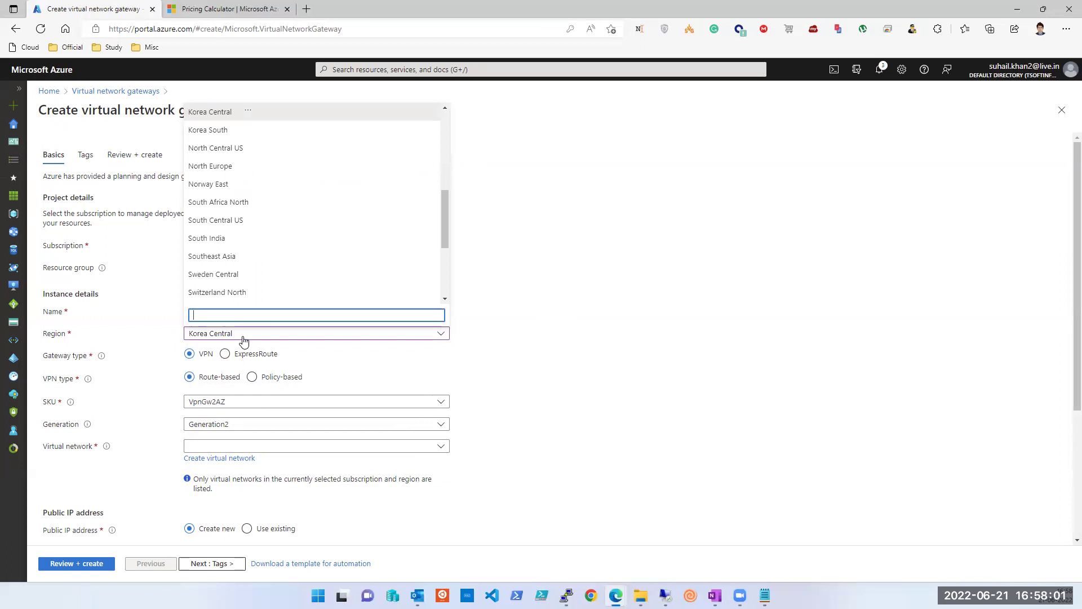
left_click(244, 337)
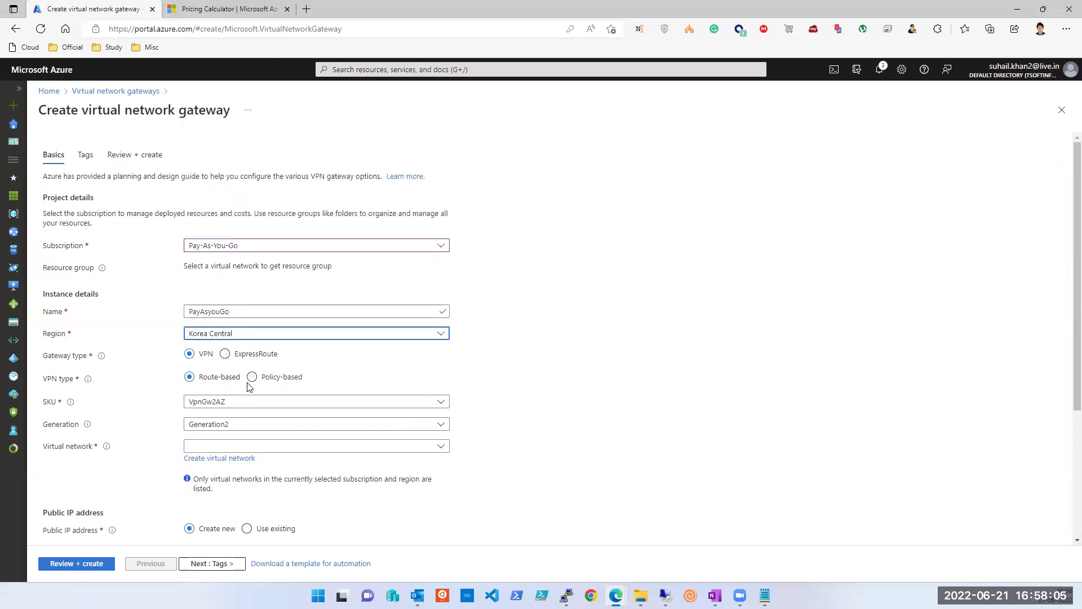
scroll(251, 381, "down", 3)
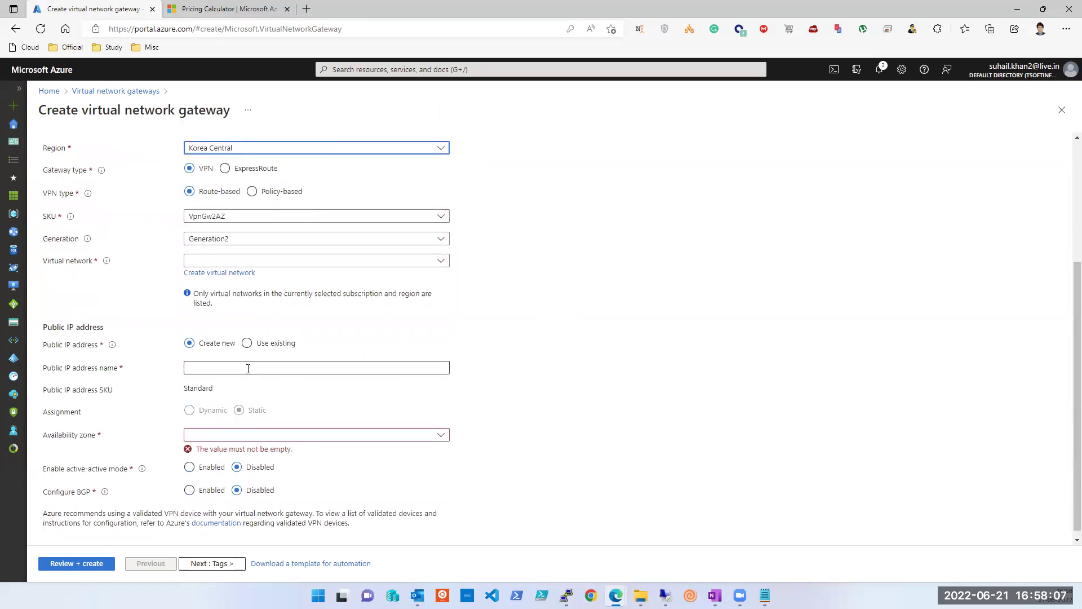
Step: Check the available virtual networks and switch gateway type to ExpressRoute and back to VPN
left_click(224, 261)
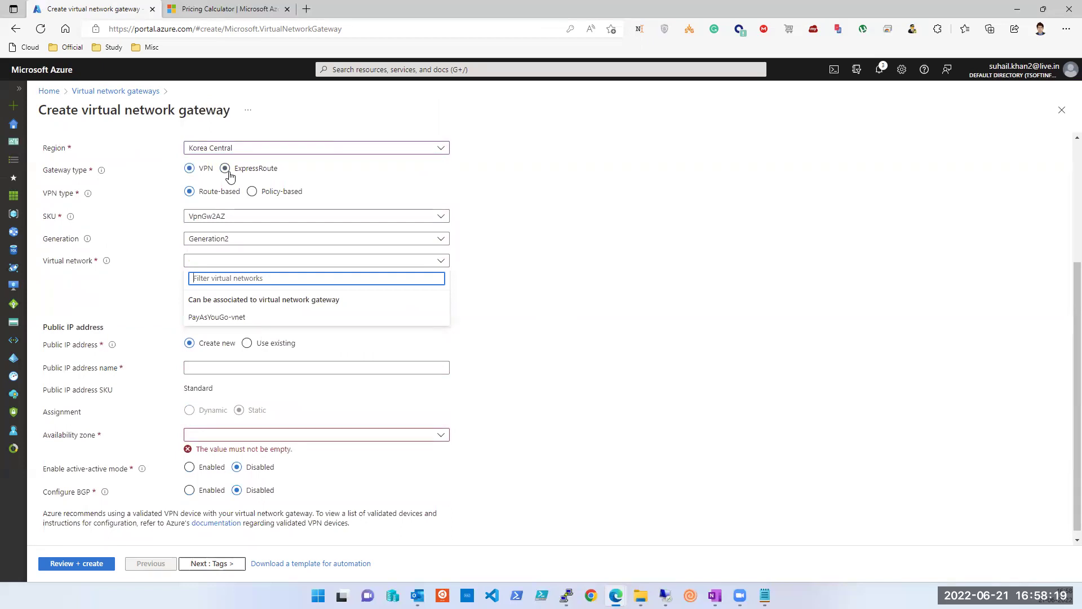
left_click(228, 174)
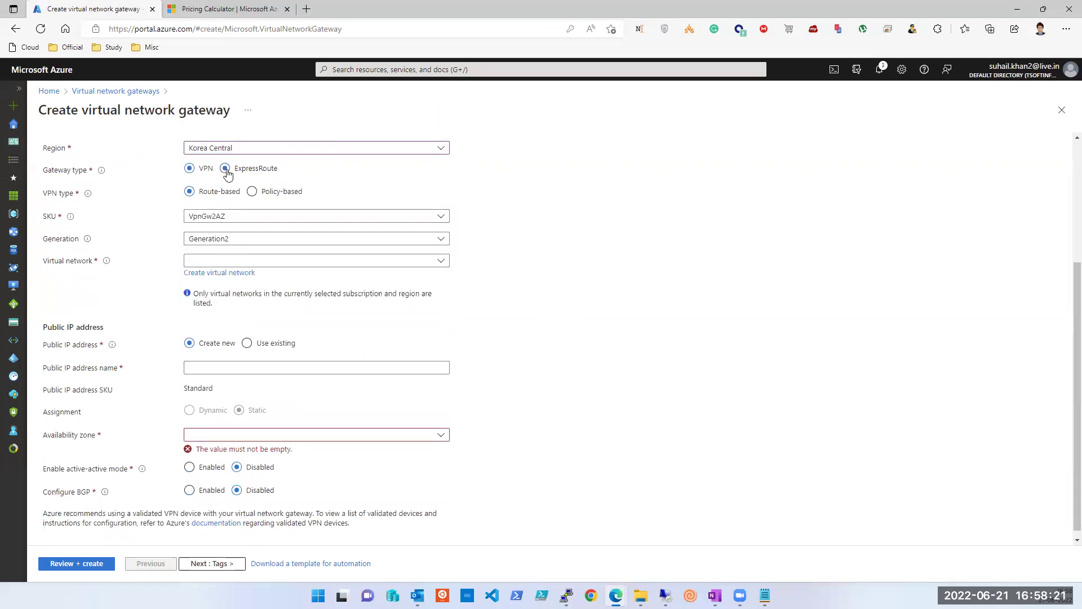
left_click(228, 174)
left_click(190, 285)
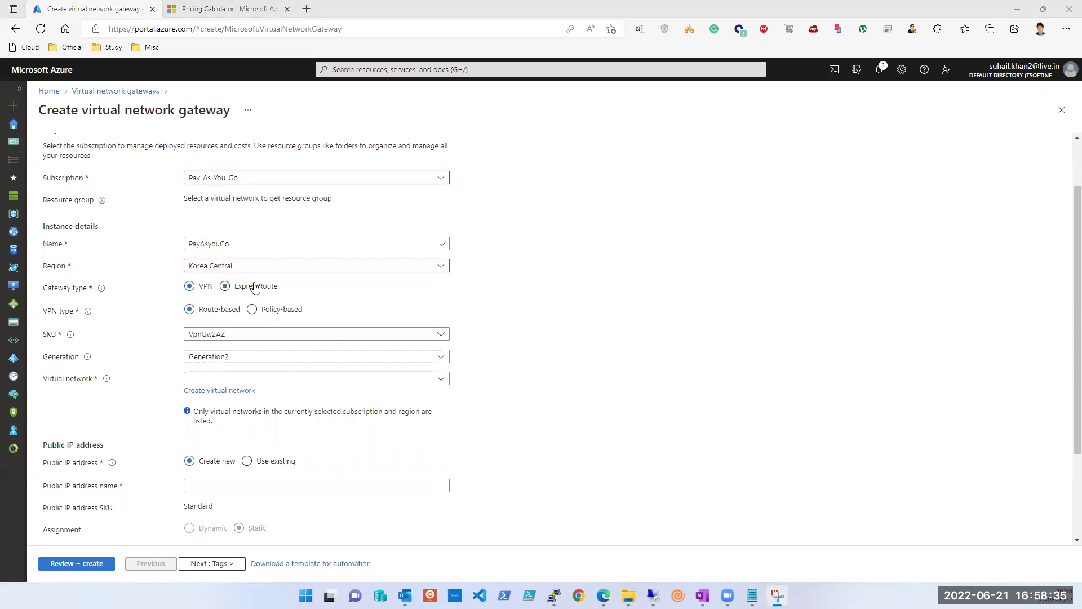
Step: Capture a screen snip of the gateway form's settings
key("super+shift+s")
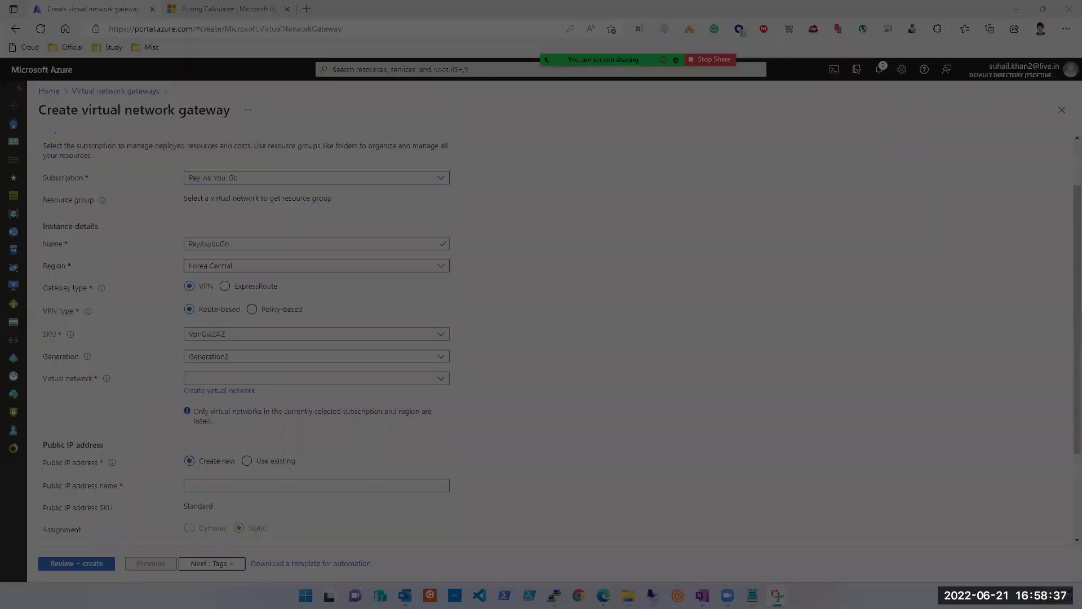
left_click_drag(31, 78, 728, 565)
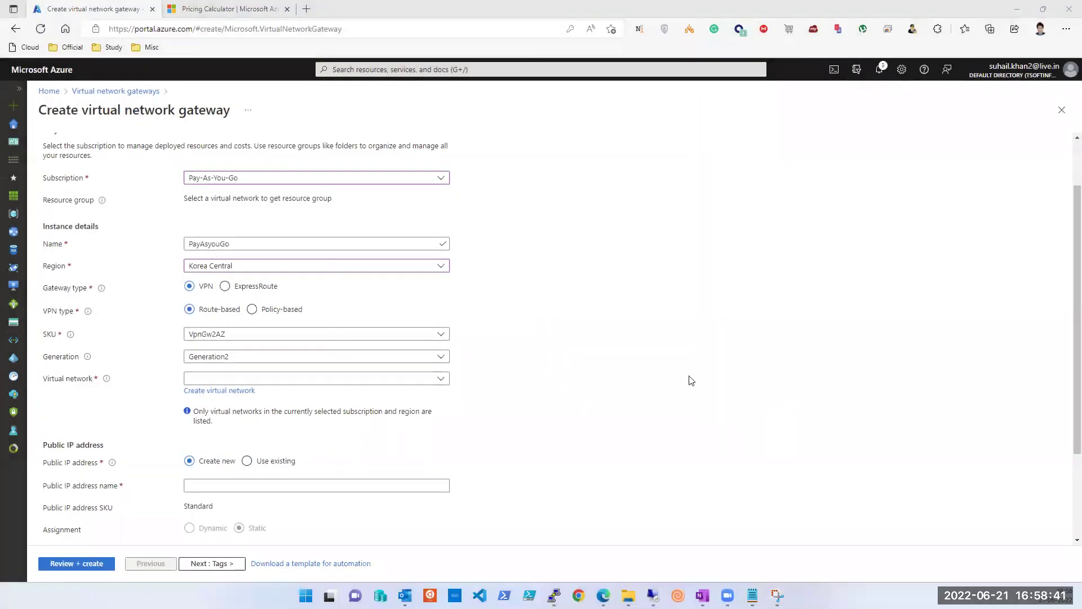
left_click(254, 340)
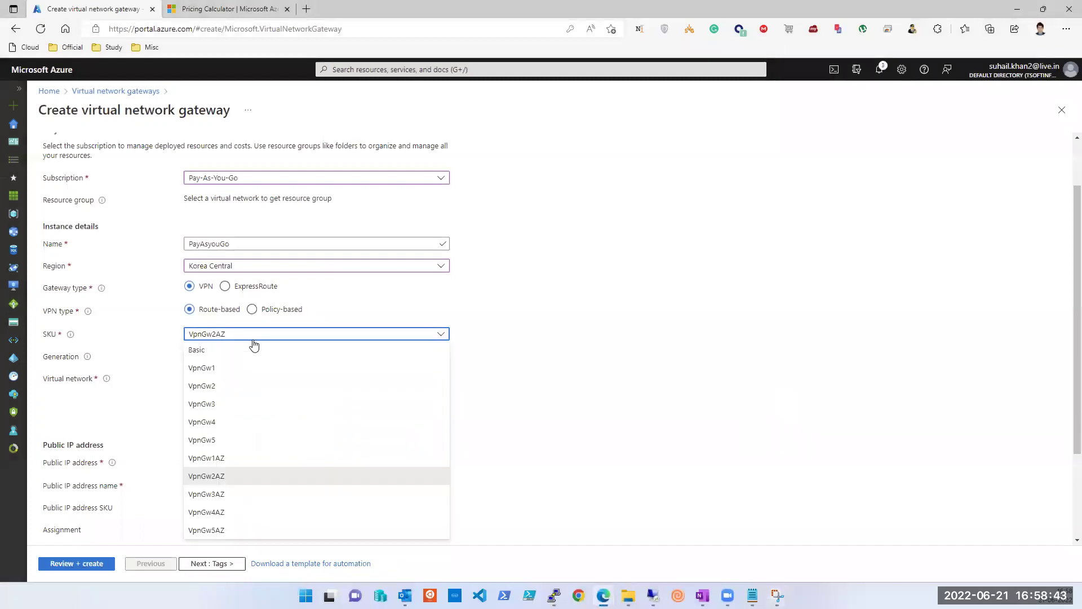
Step: Set the gateway SKU to VpnGw1 and keep Generation1
left_click(210, 373)
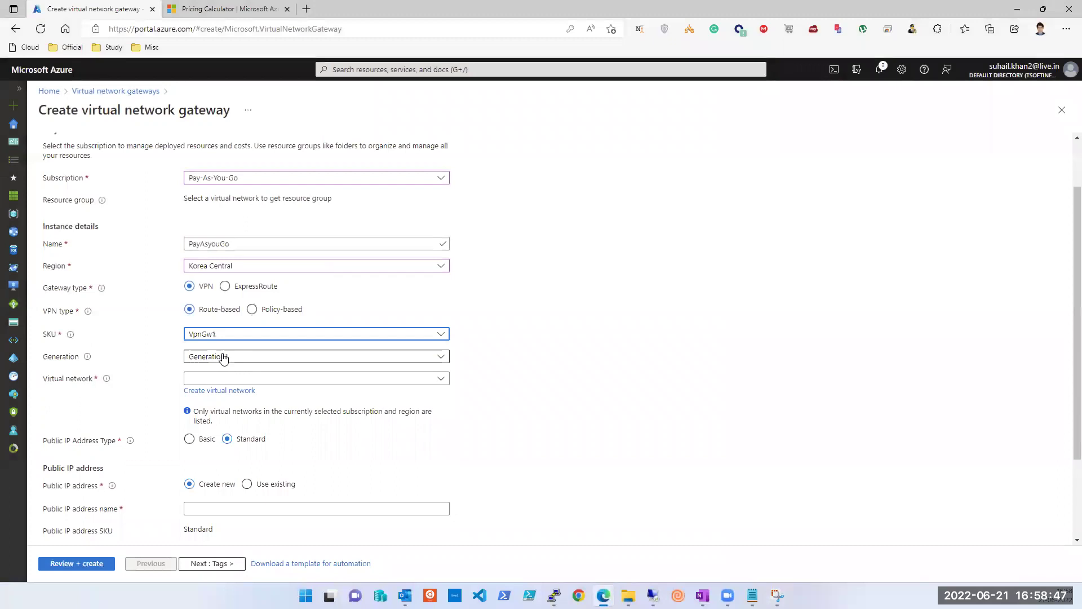
left_click(224, 358)
left_click(221, 357)
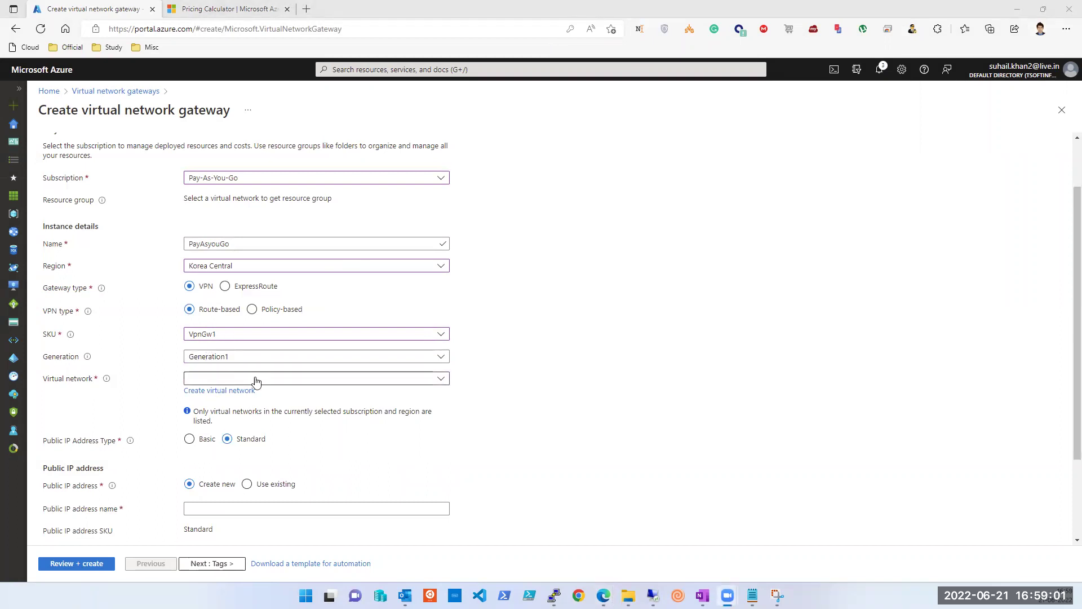
Step: Attach the gateway to PayAsYouGo-vnet and keep the Standard public IP address type
left_click(276, 380)
left_click(251, 434)
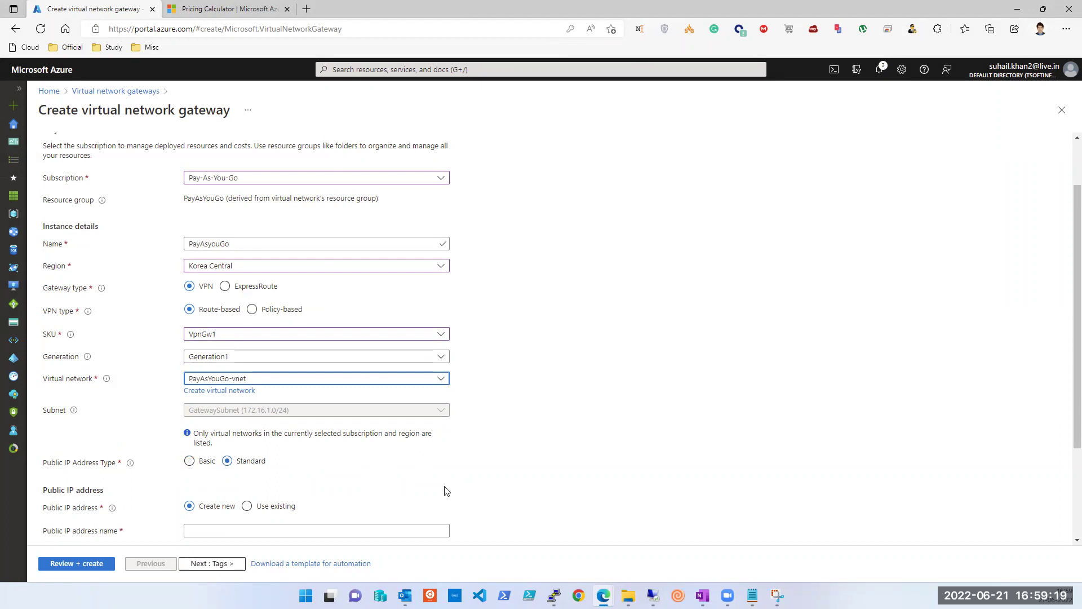
scroll(444, 490, "down", 2)
left_click(190, 326)
left_click(227, 325)
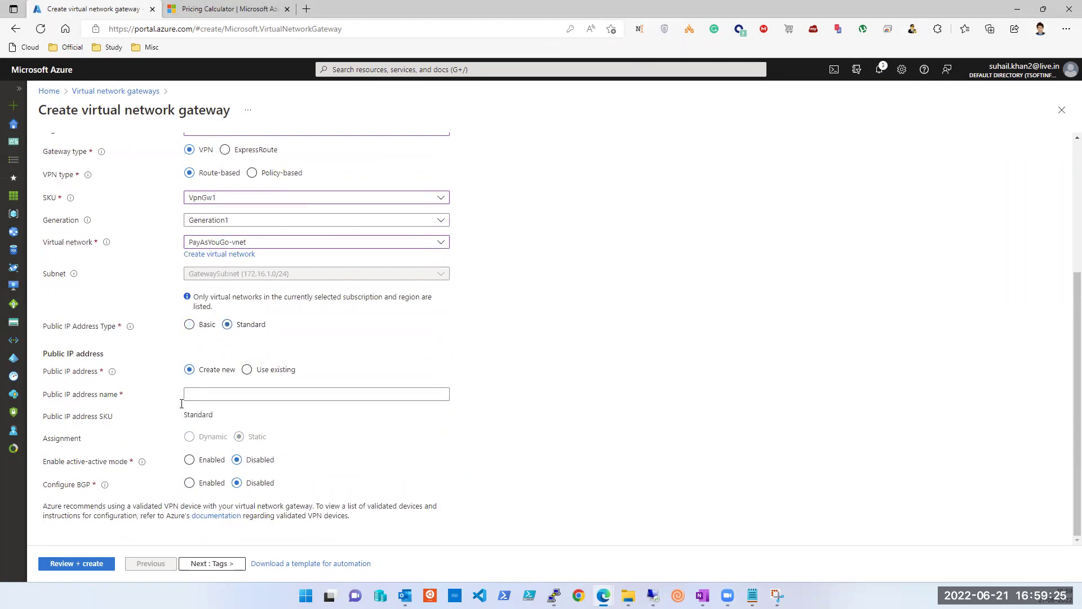
Step: Name the new public IP address PayAsyougo
left_click(219, 397)
type("PayAsyougo-PIP")
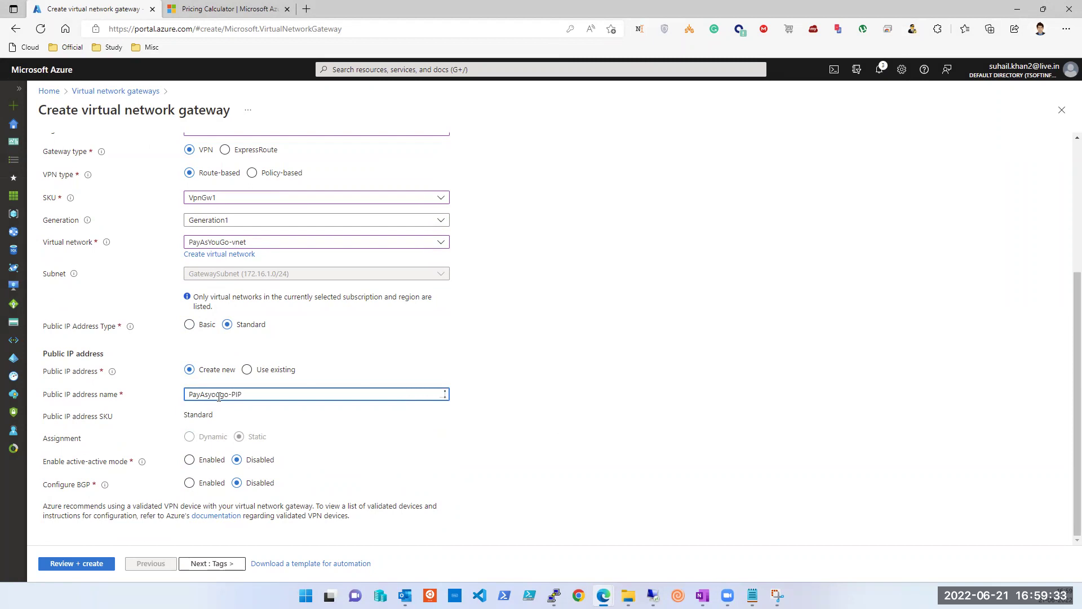
left_click(588, 450)
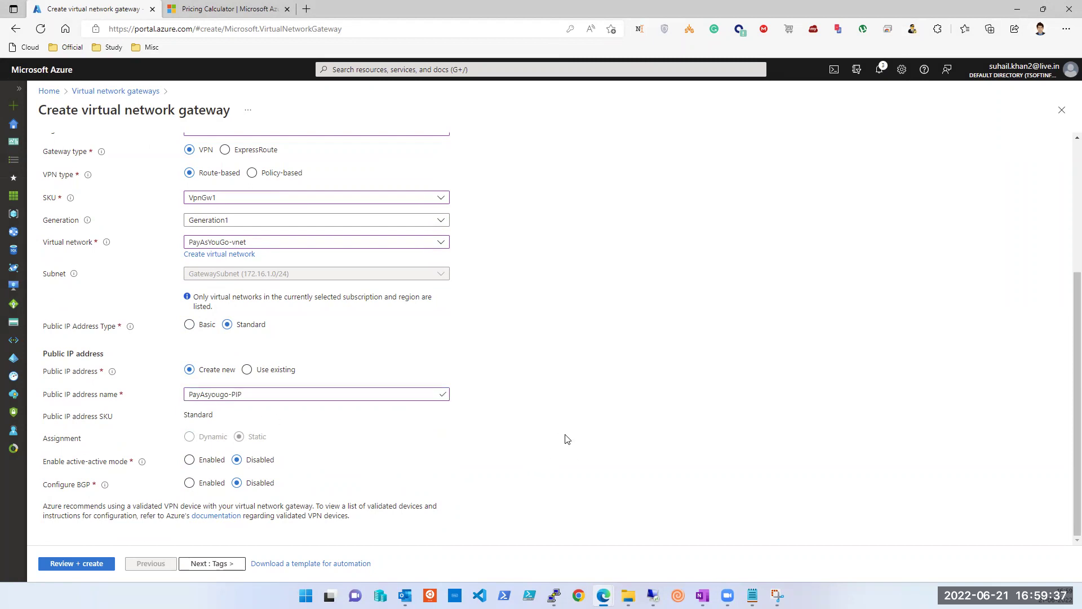
Step: Move through Tags to Review + create and deploy the gateway after validation
left_click(230, 565)
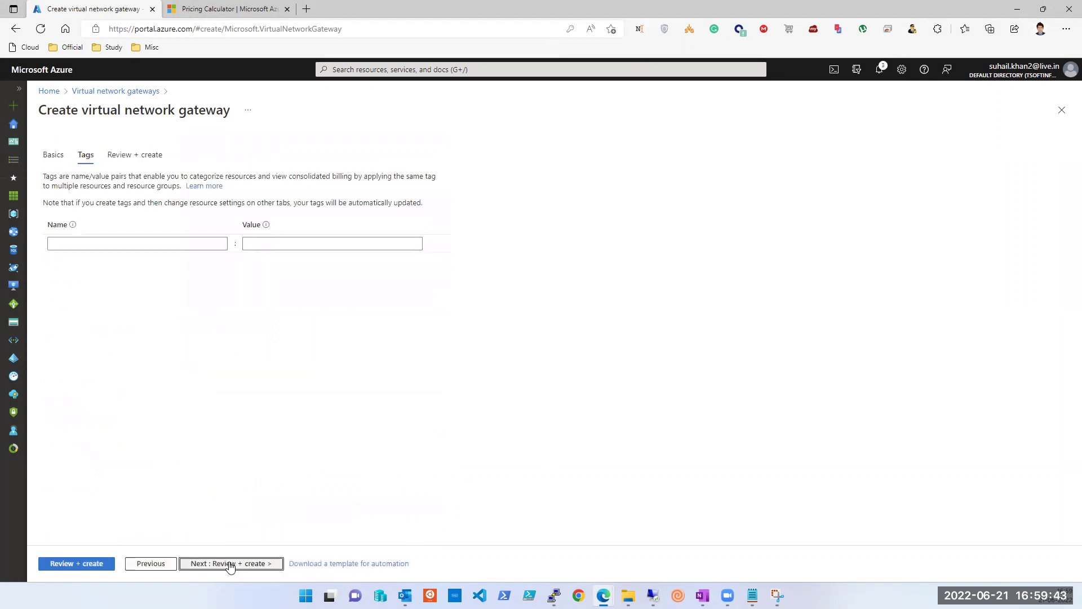
left_click(238, 564)
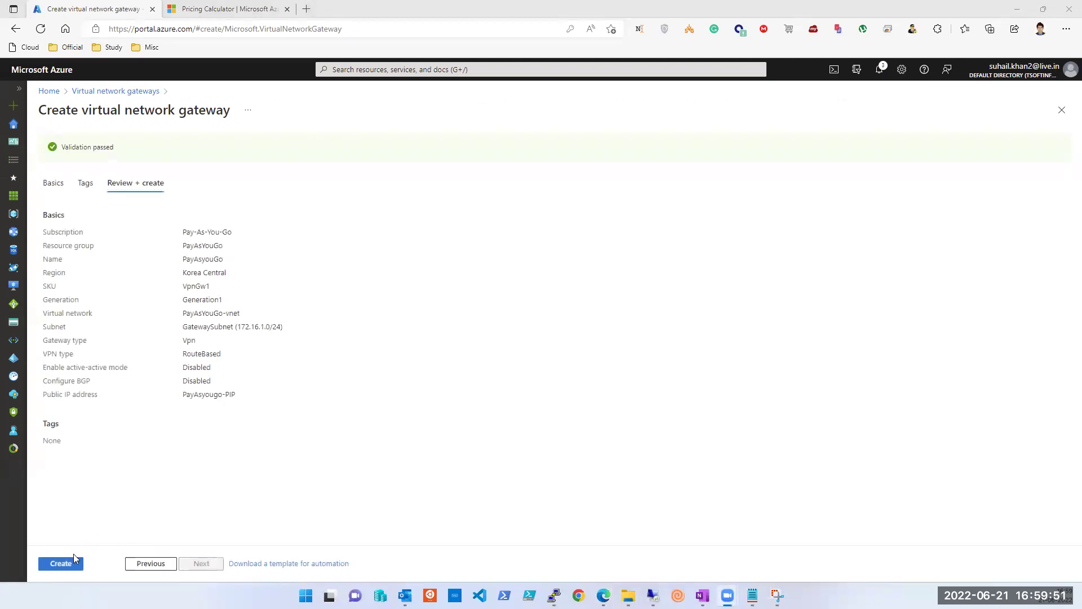
left_click(68, 565)
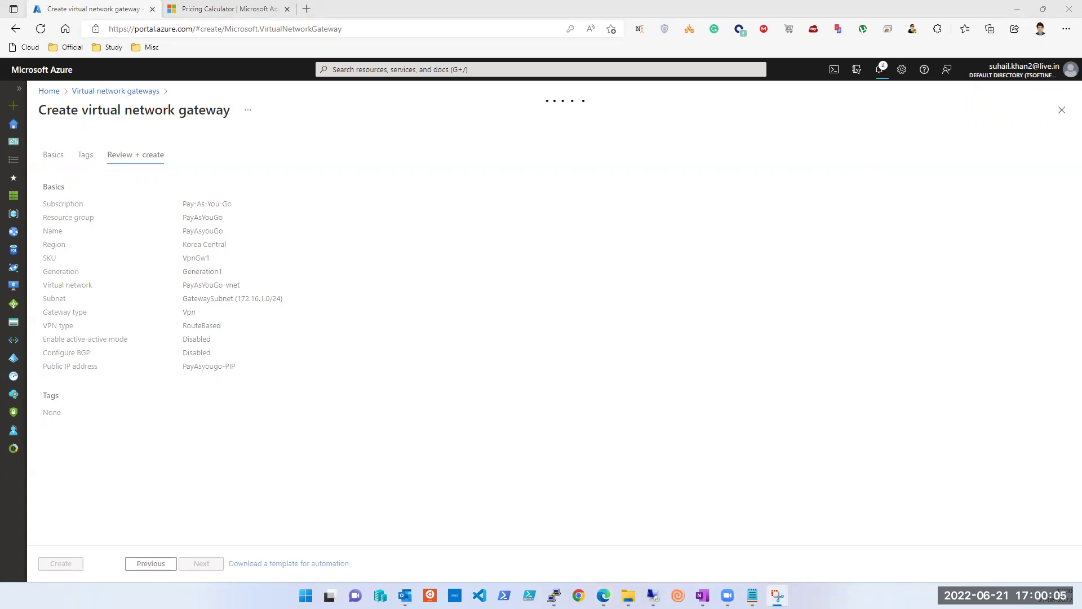
Step: Look at the saved gateway form screenshot, then duplicate the deployment browser tab
key("alt+Tab")
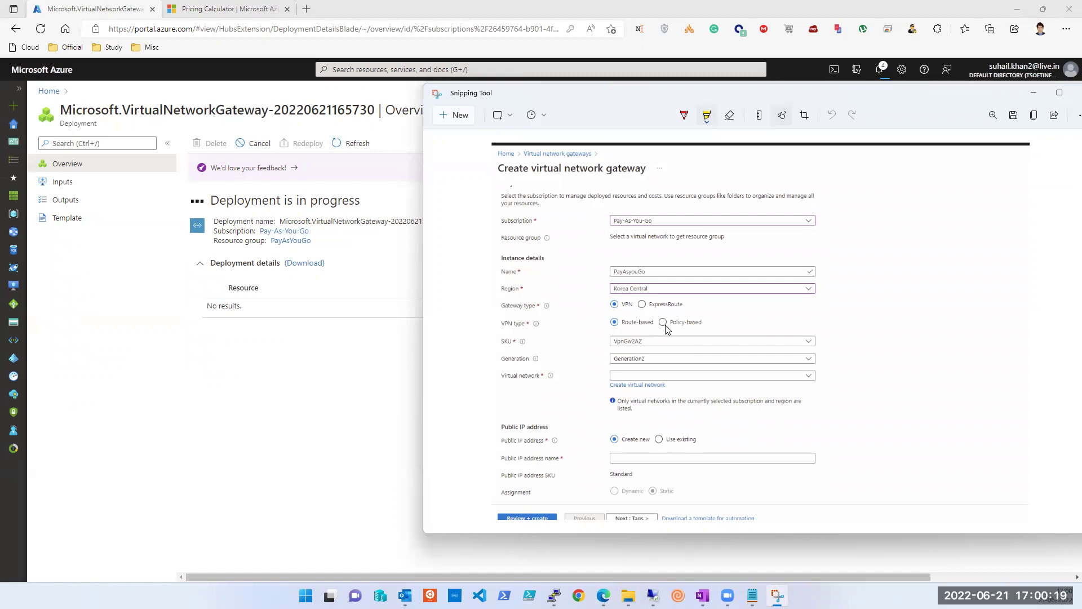
left_click(111, 7)
right_click(111, 6)
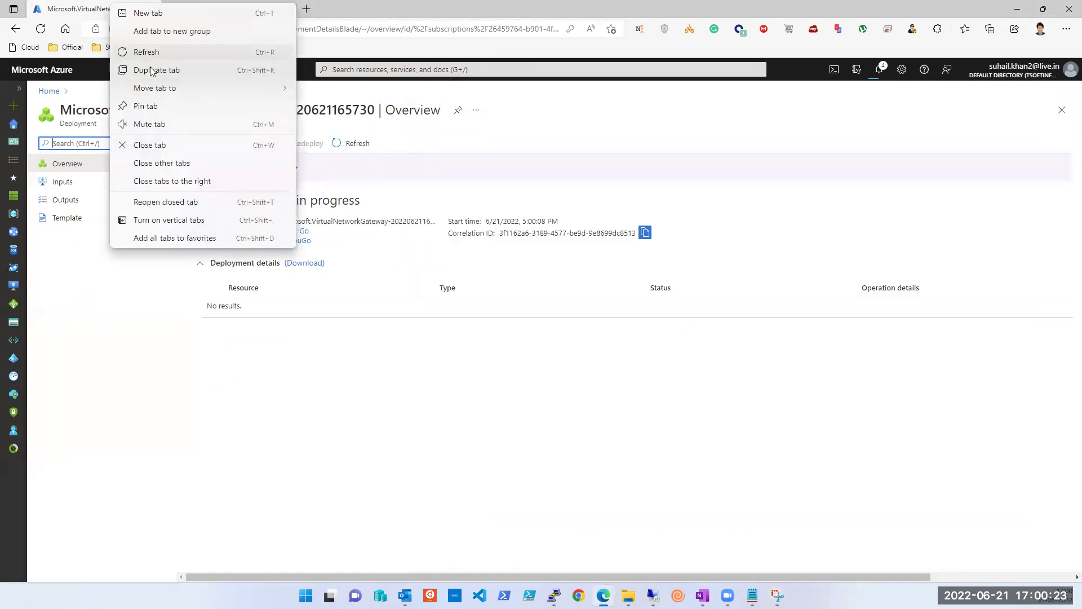
left_click(152, 71)
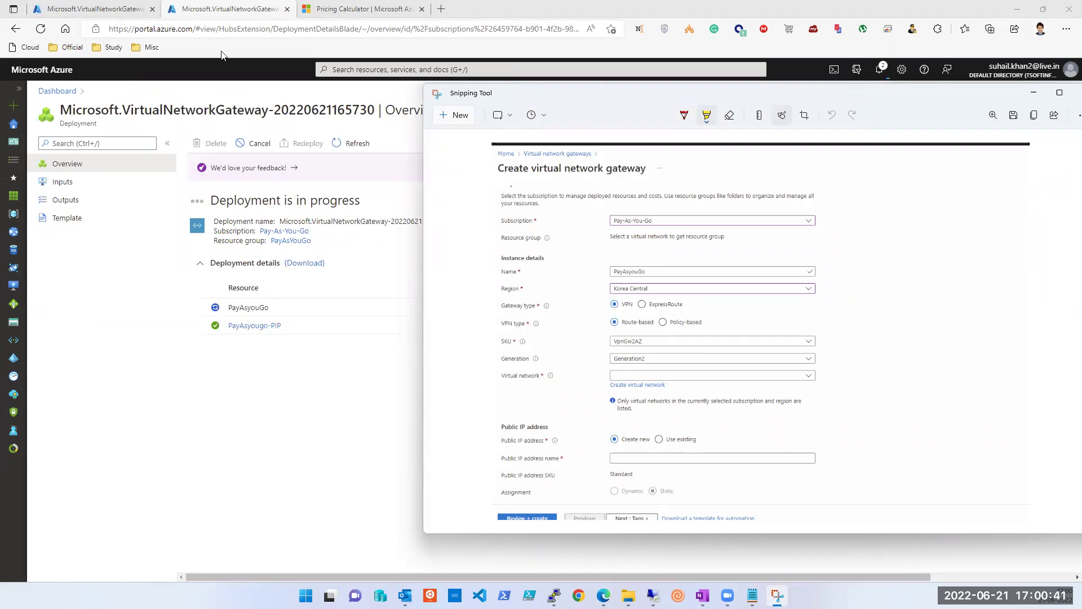
Step: Bring the duplicated tab to Azure Home via the Dashboard breadcrumb
left_click(202, 13)
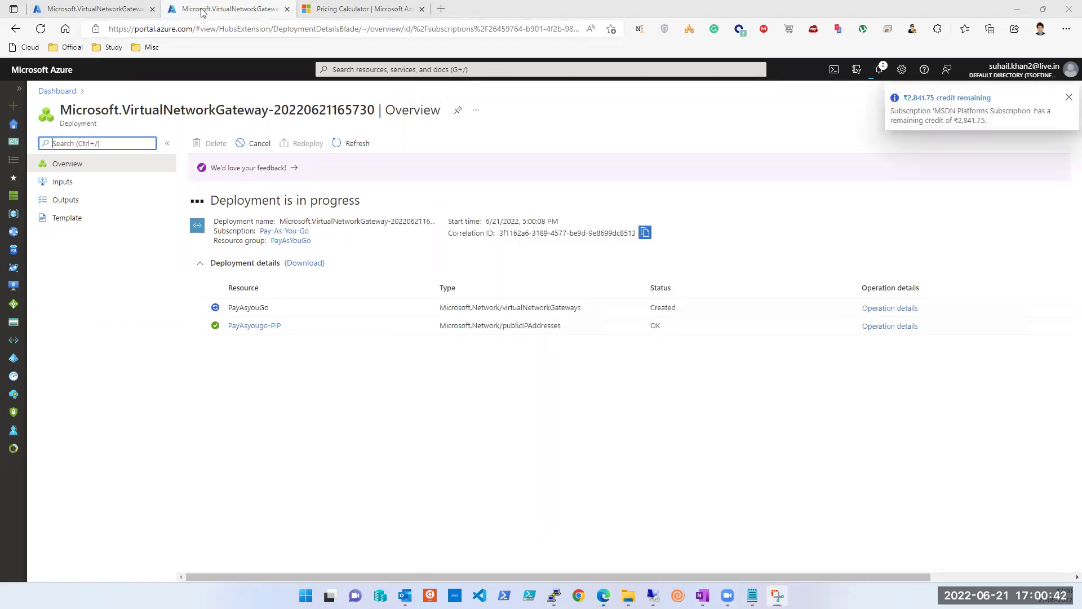
left_click(33, 93)
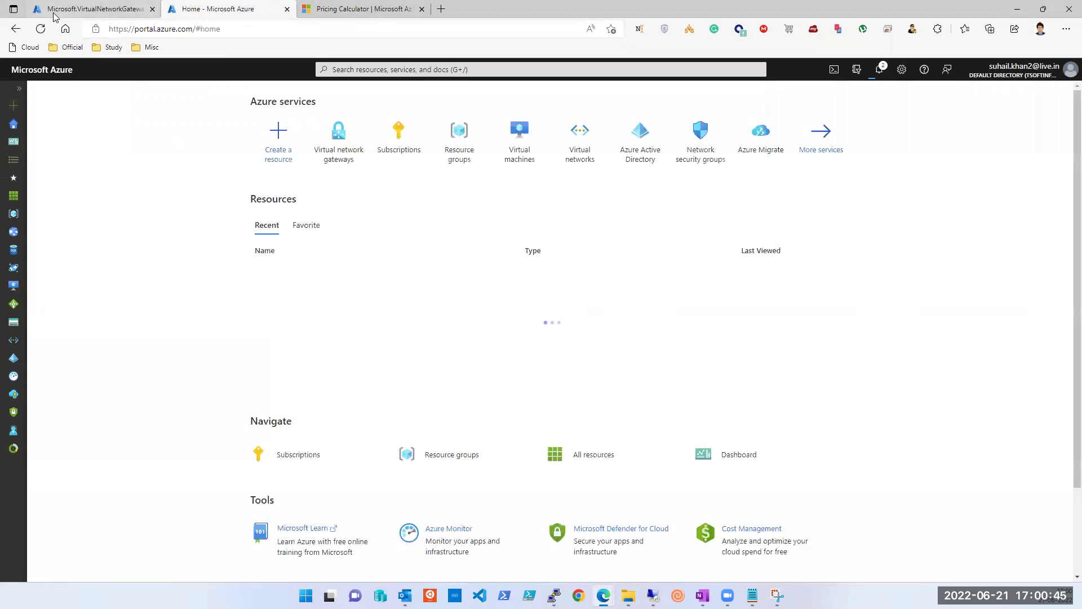
left_click(55, 14)
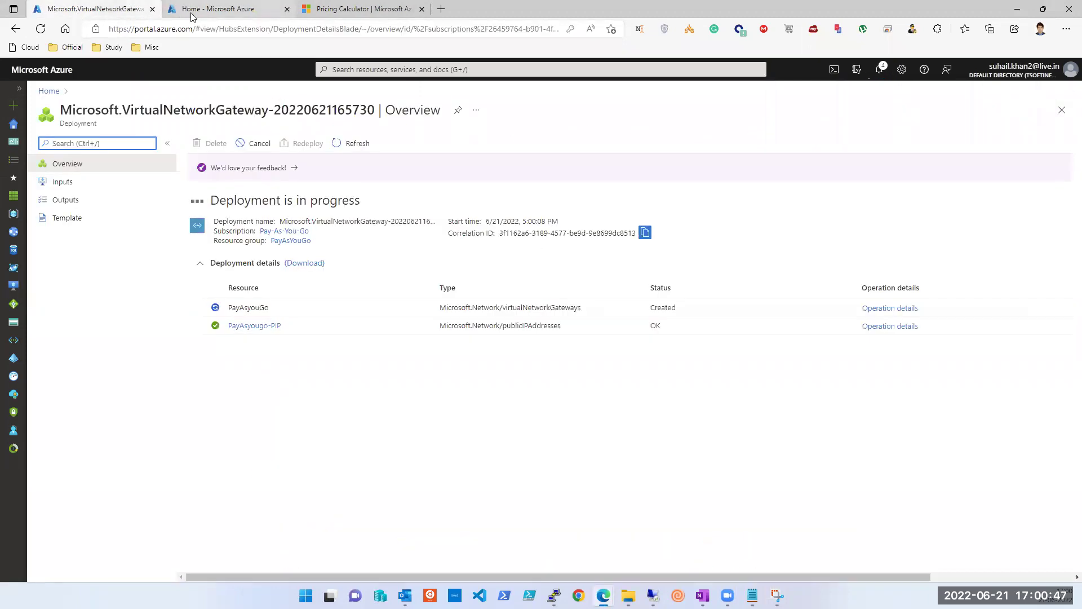
left_click(181, 17)
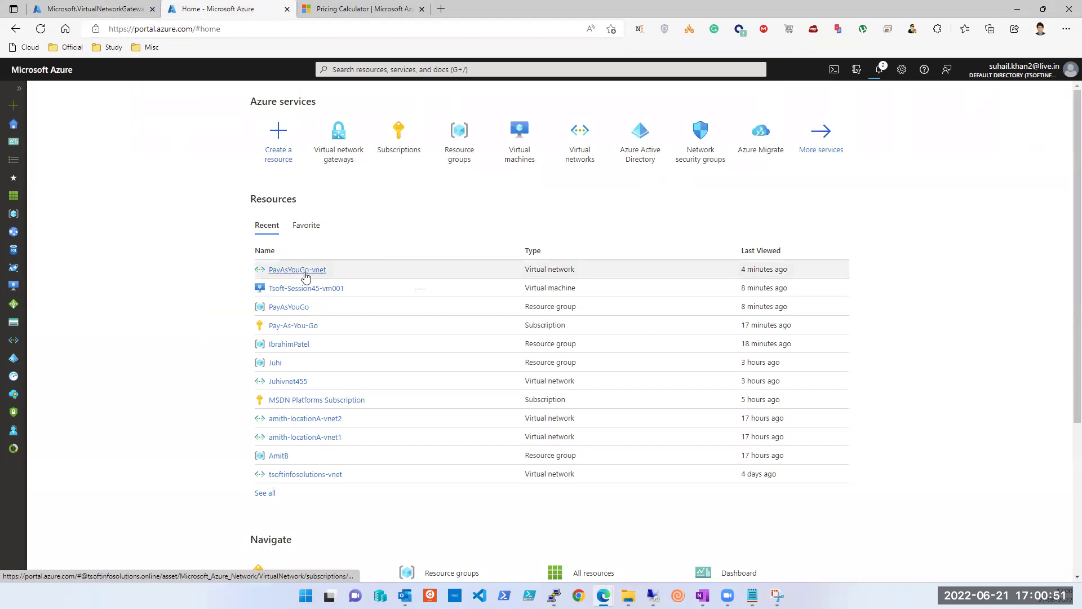
Step: Open PayAsYouGo-vnet from Recent resources and view its address space, then its subnets
left_click(305, 275)
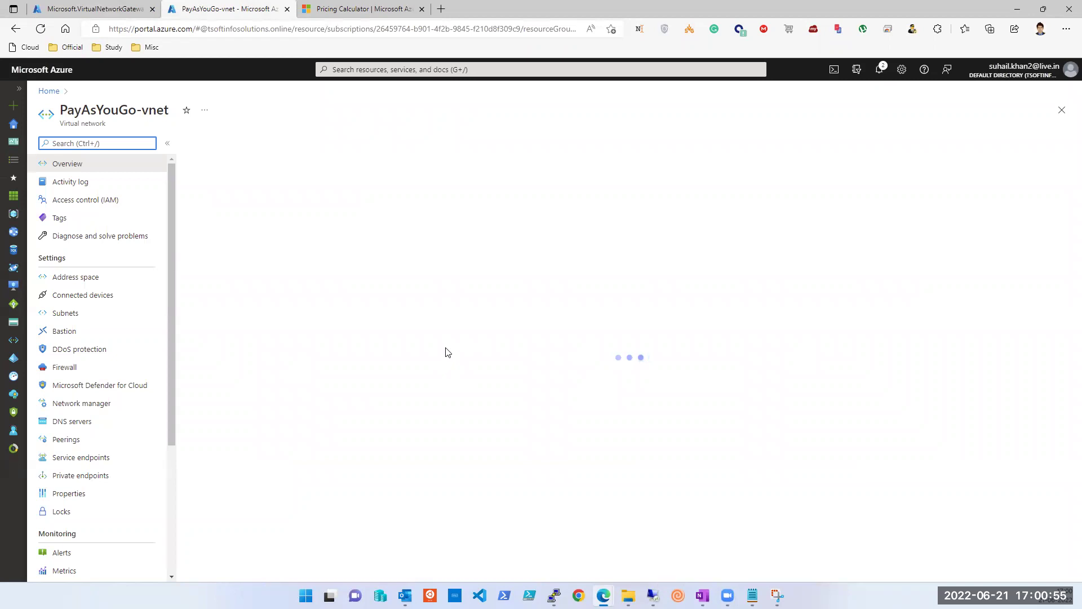
left_click(70, 278)
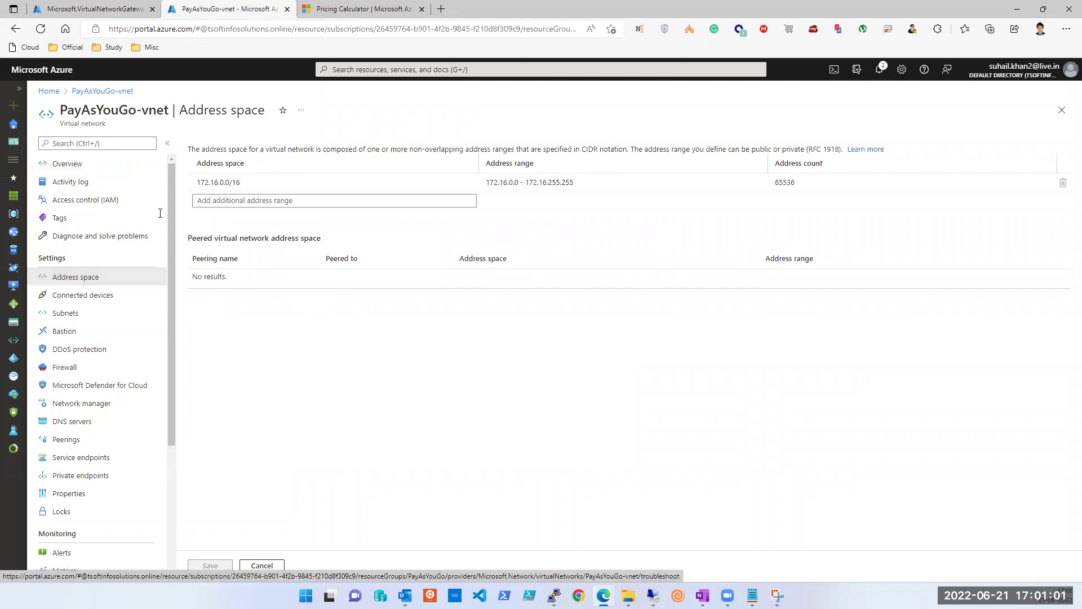
left_click(58, 315)
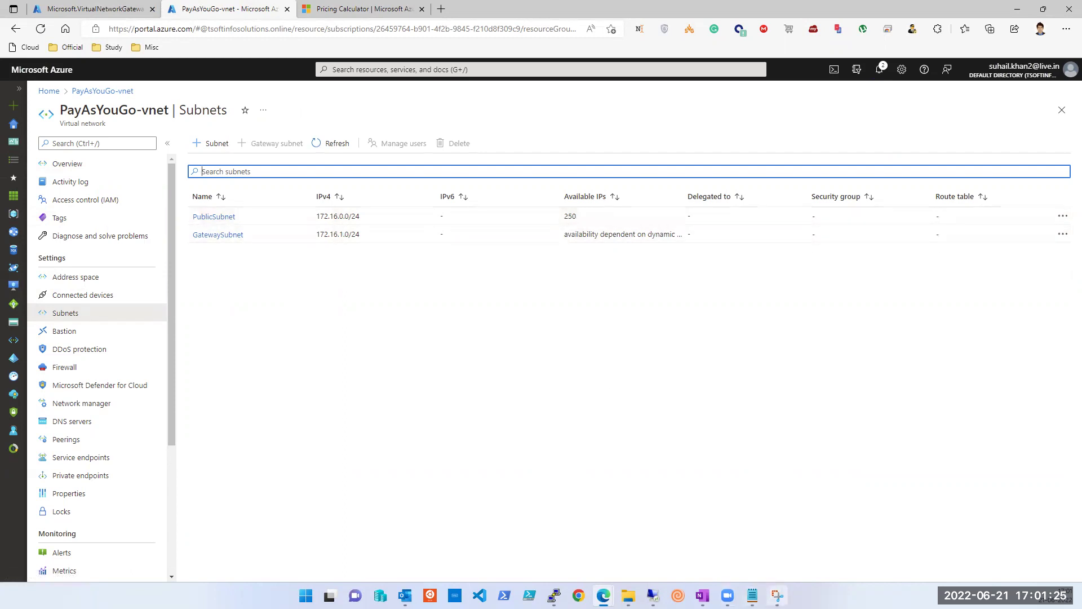
Step: Compare against the gateway form screenshot, then reopen the vnet's Address space page
left_click(778, 595)
key("alt+Tab")
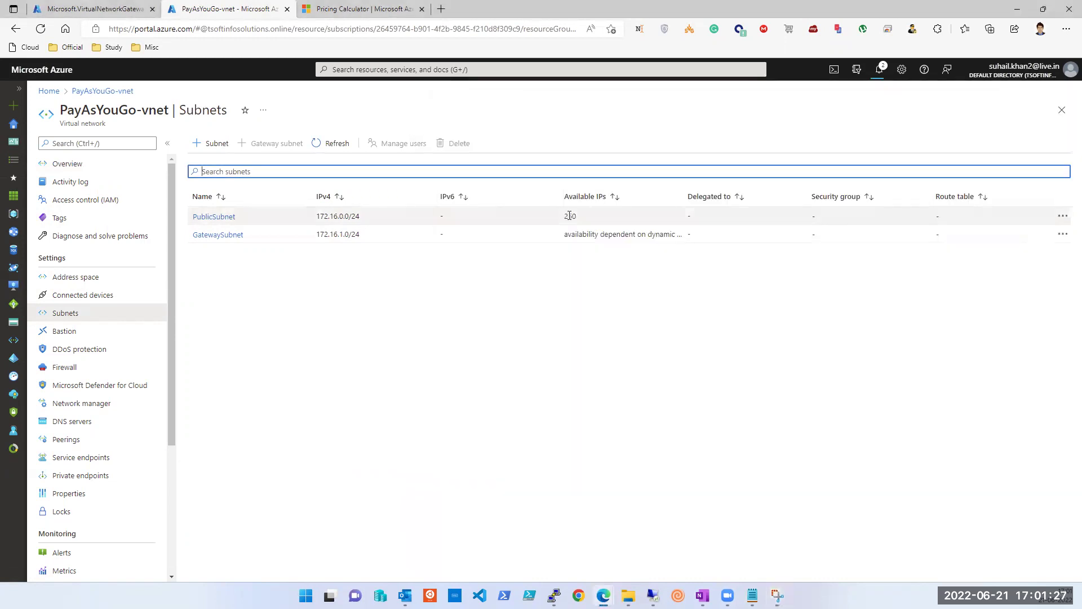
left_click(777, 595)
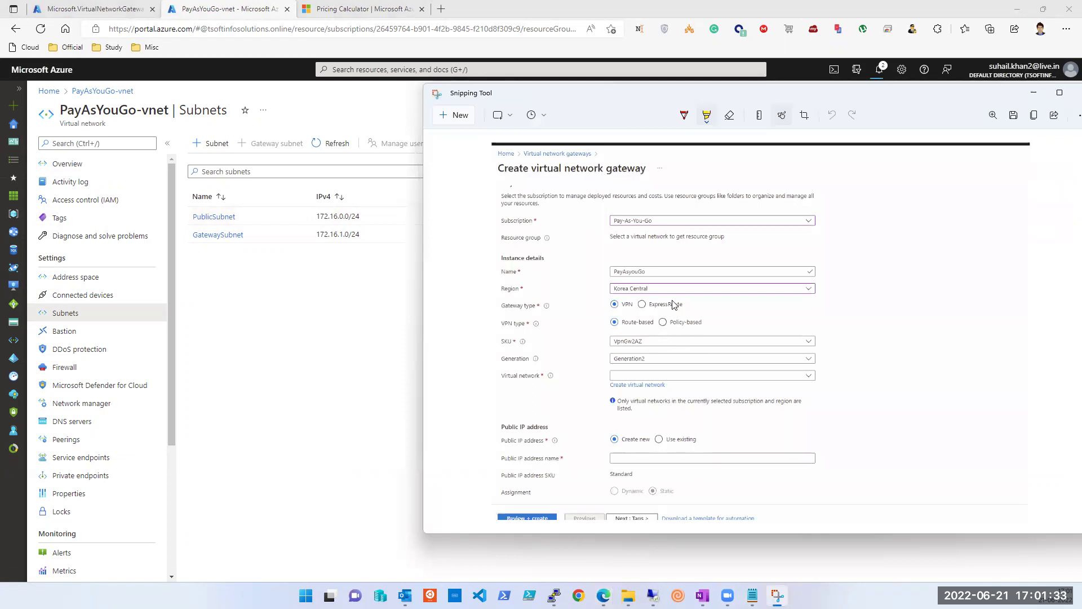
left_click(354, 290)
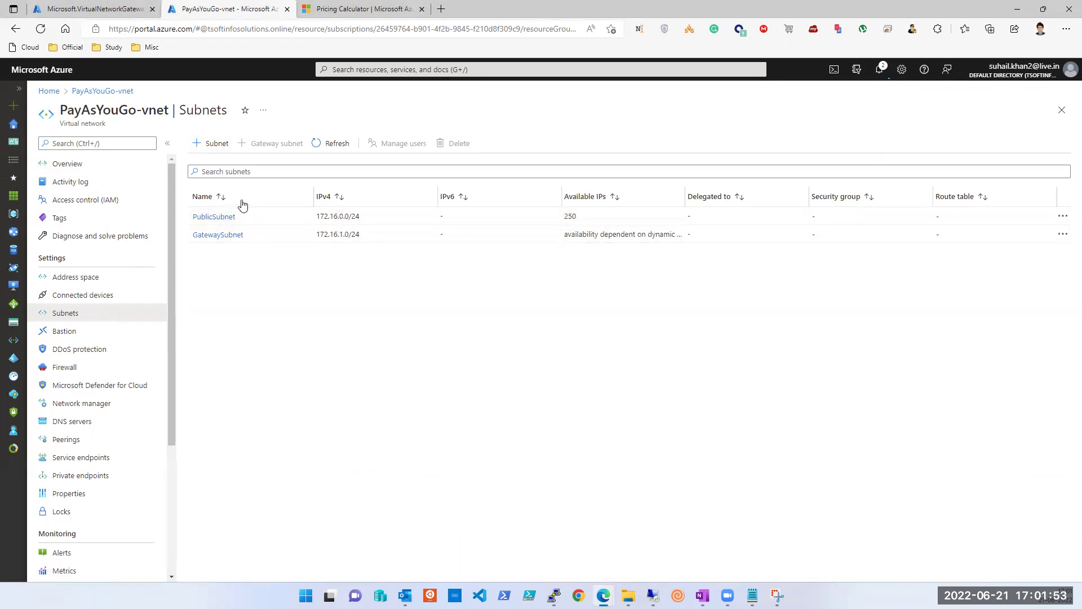
left_click(73, 282)
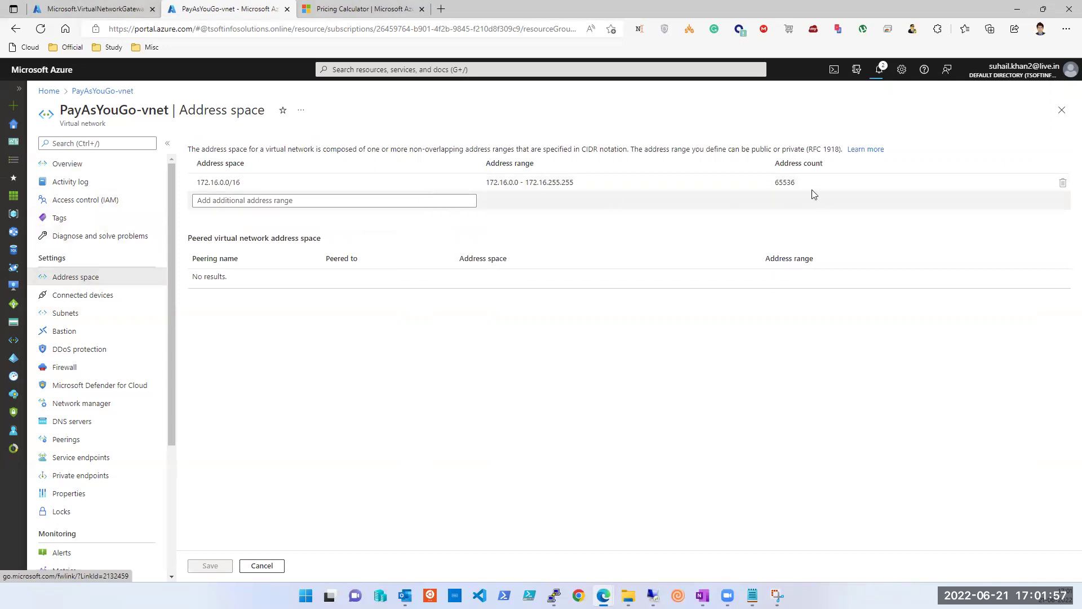
Step: Select the 65536 address count, return to Subnets and begin adding a new subnet
double_click(786, 184)
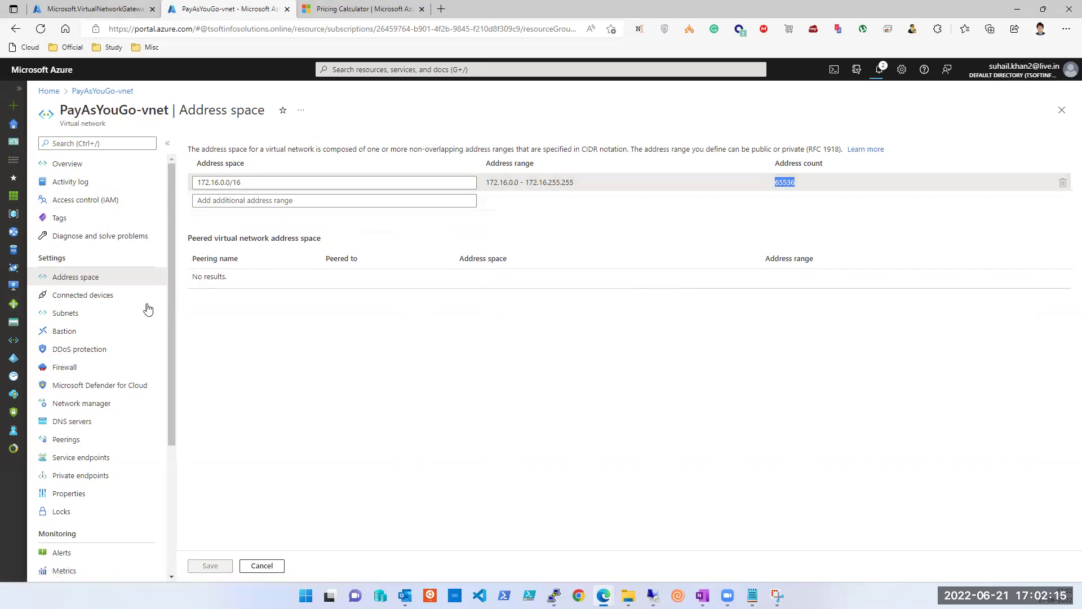
left_click(74, 313)
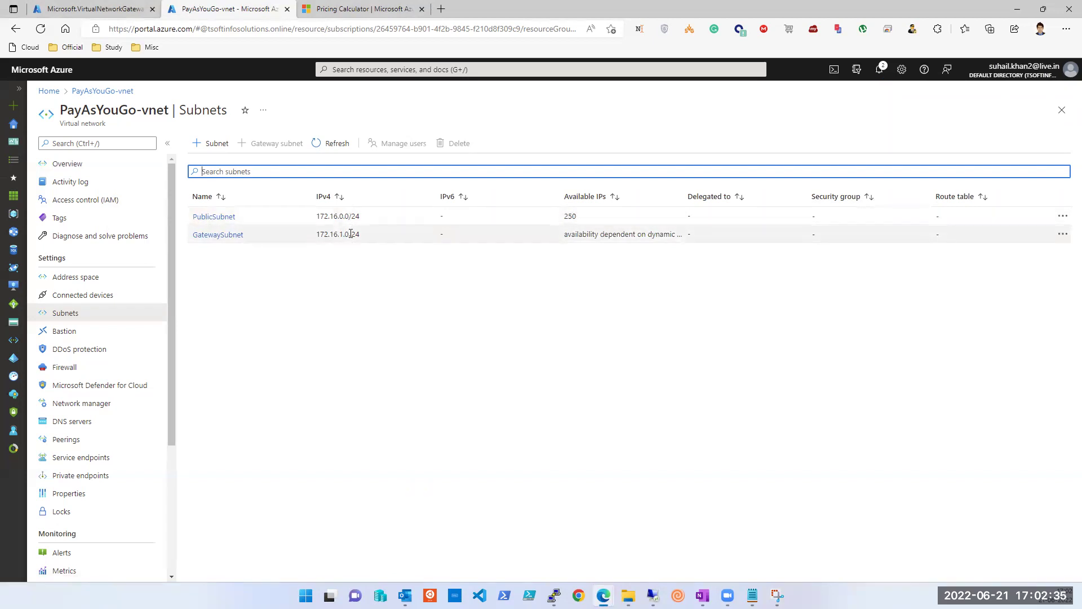
left_click(78, 278)
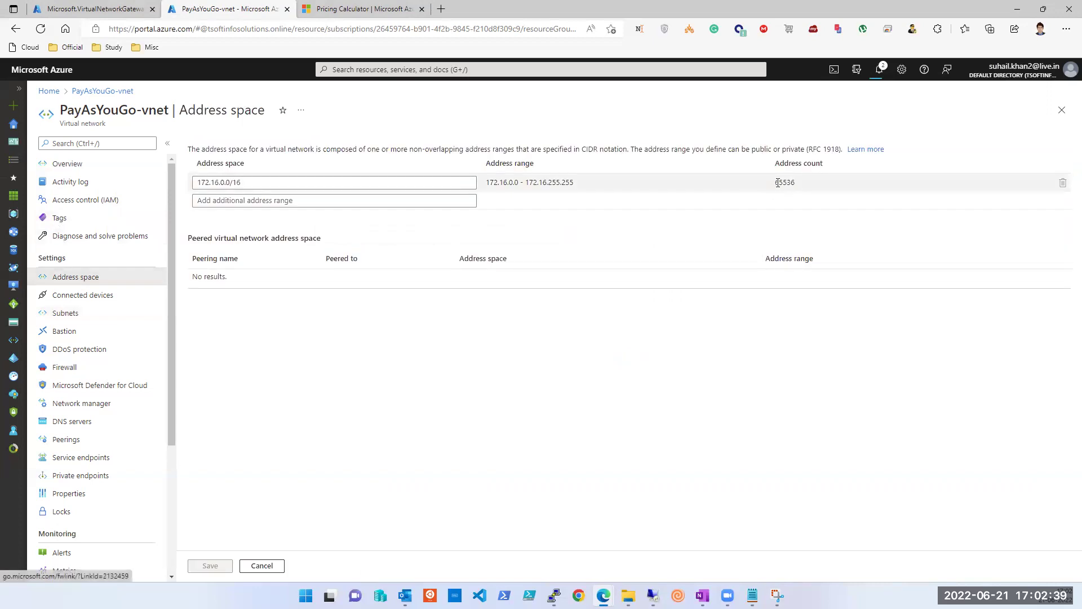
left_click(68, 313)
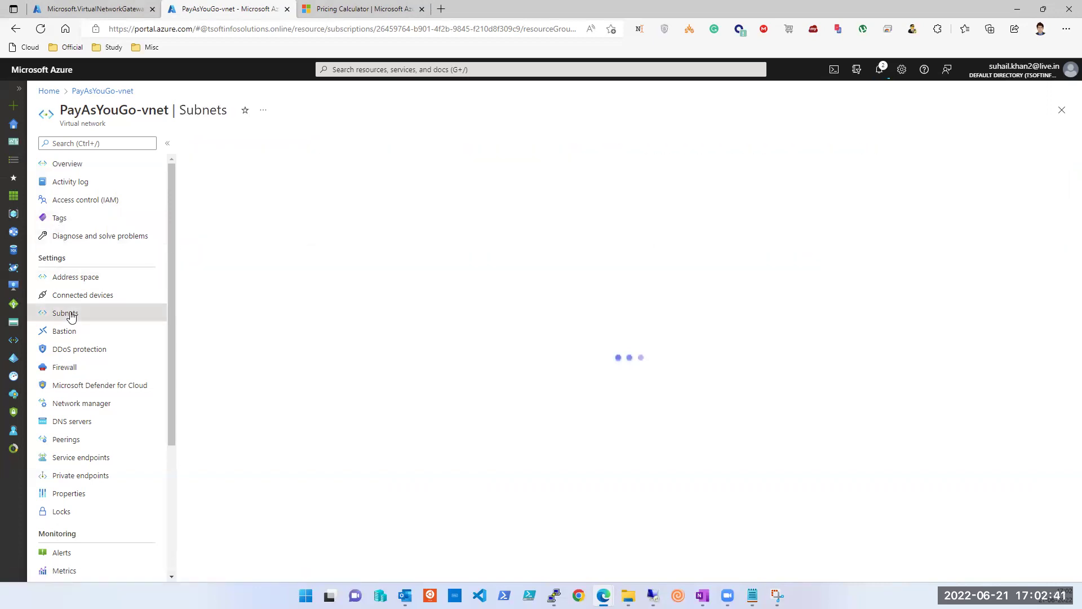
left_click(212, 145)
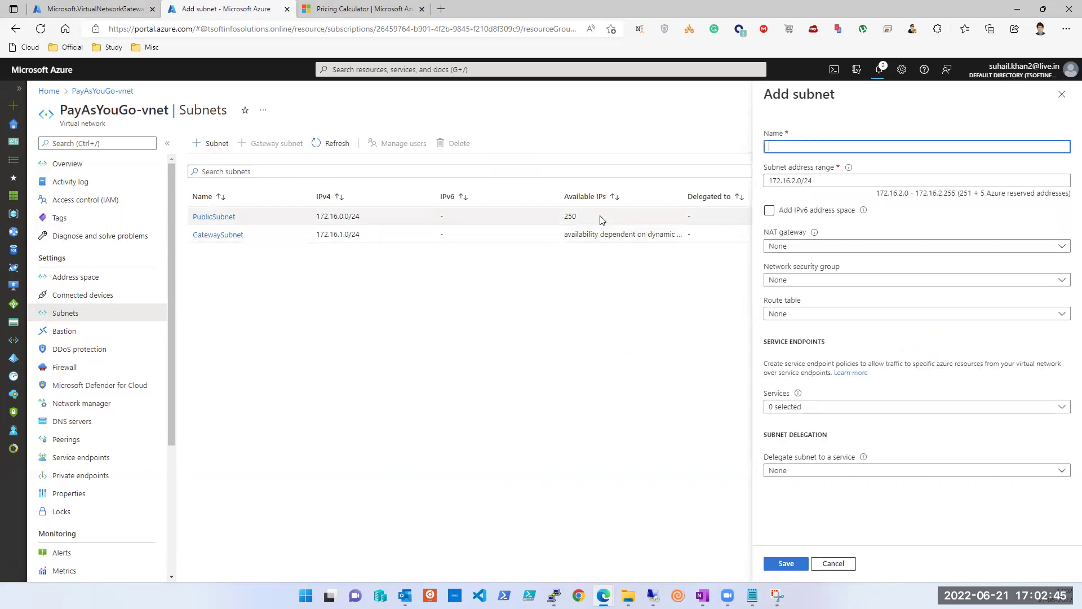
Step: Enter the new subnet name PublicSubnet2 with range 172.16.2.0/24 and try saving it twice
left_click(881, 146)
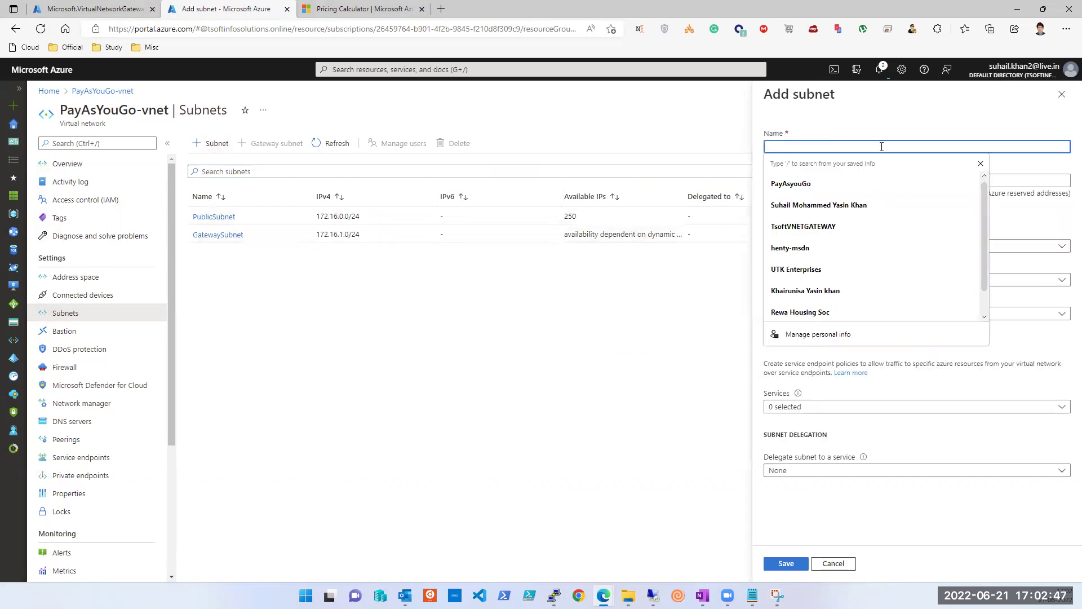
type("Pu")
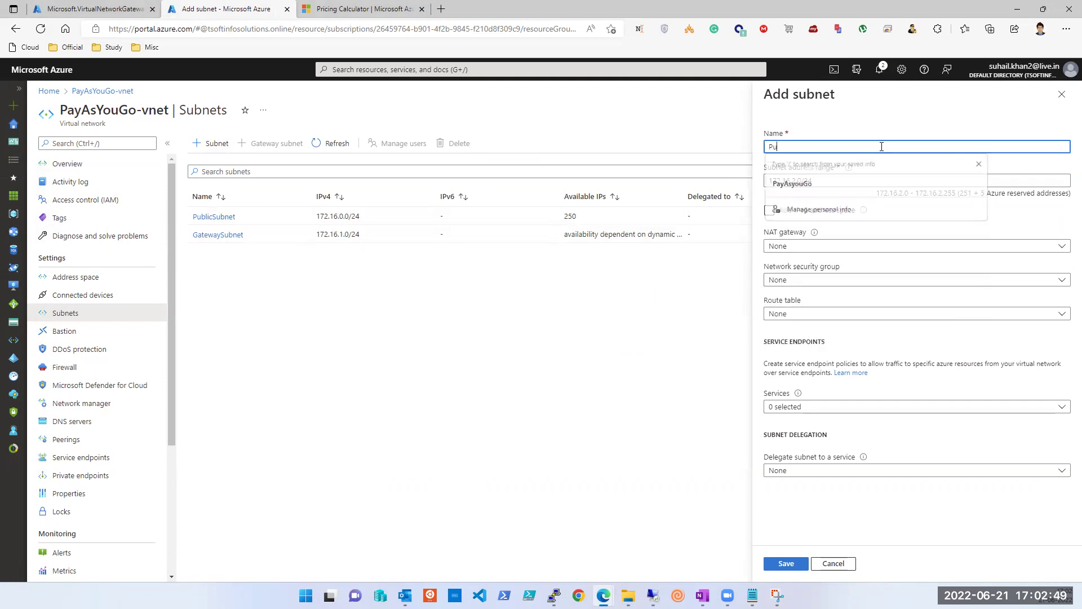
type("blicSubnet2")
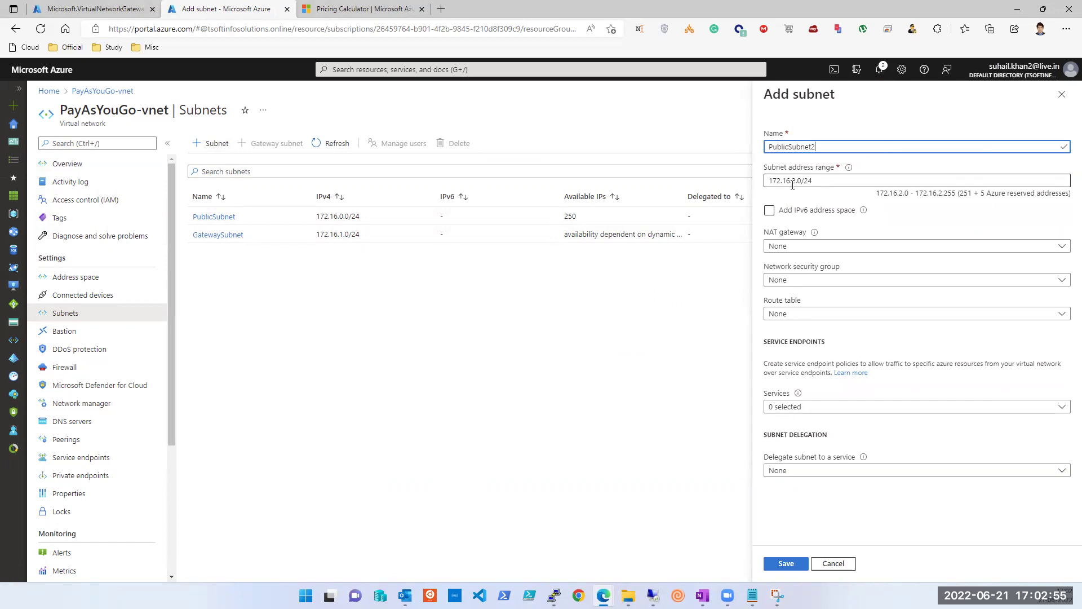
left_click(779, 567)
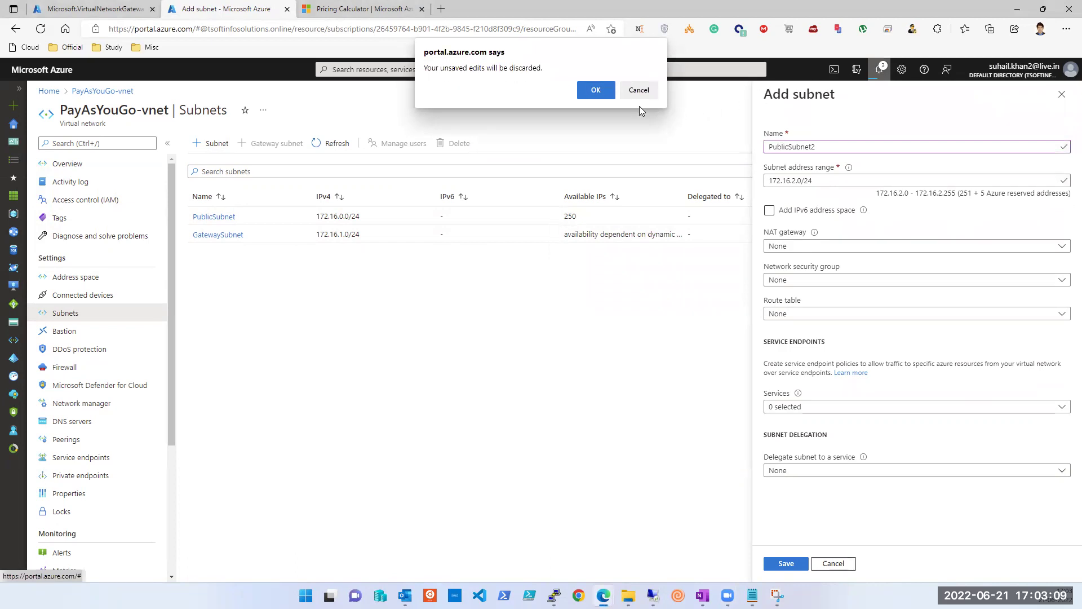
left_click(641, 97)
left_click(858, 182)
left_click(855, 148)
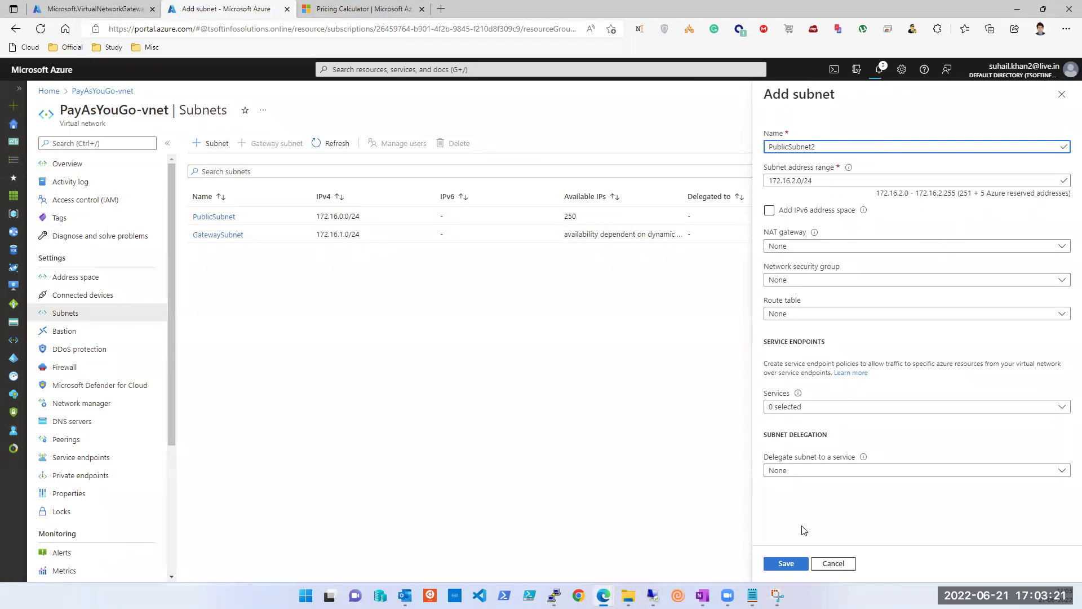
left_click(786, 564)
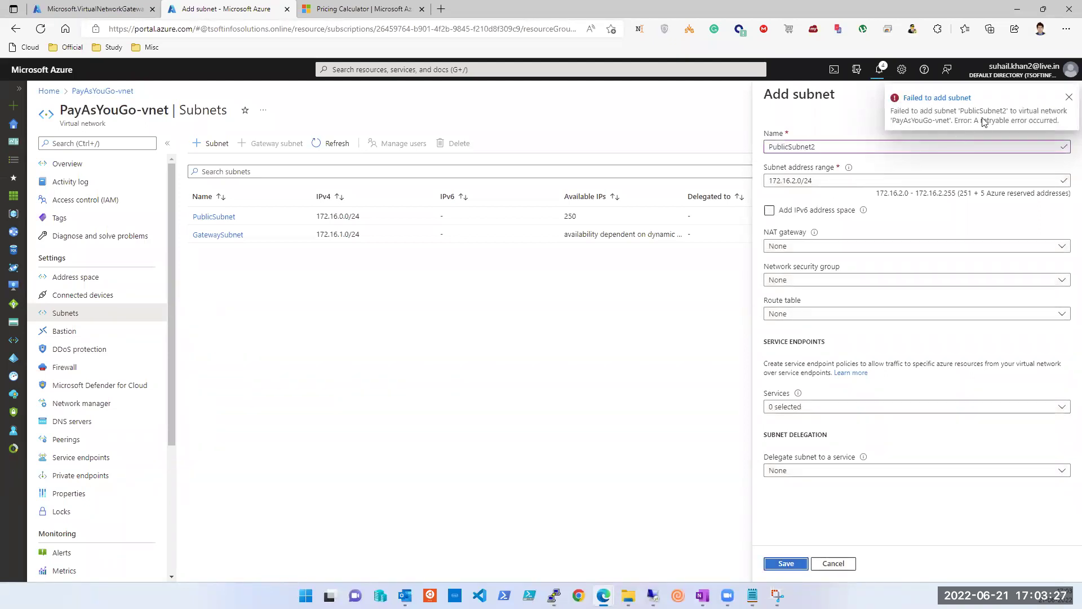
Step: Dismiss the failed-to-add notification and close the subnet panel, discarding the edits
left_click(1068, 98)
left_click(1064, 98)
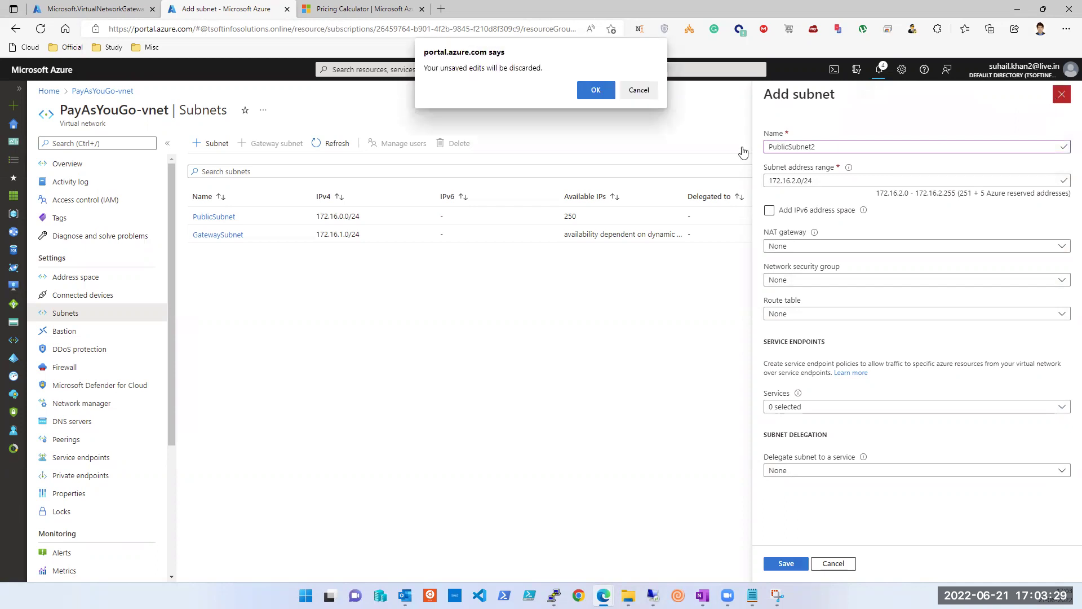
left_click(594, 89)
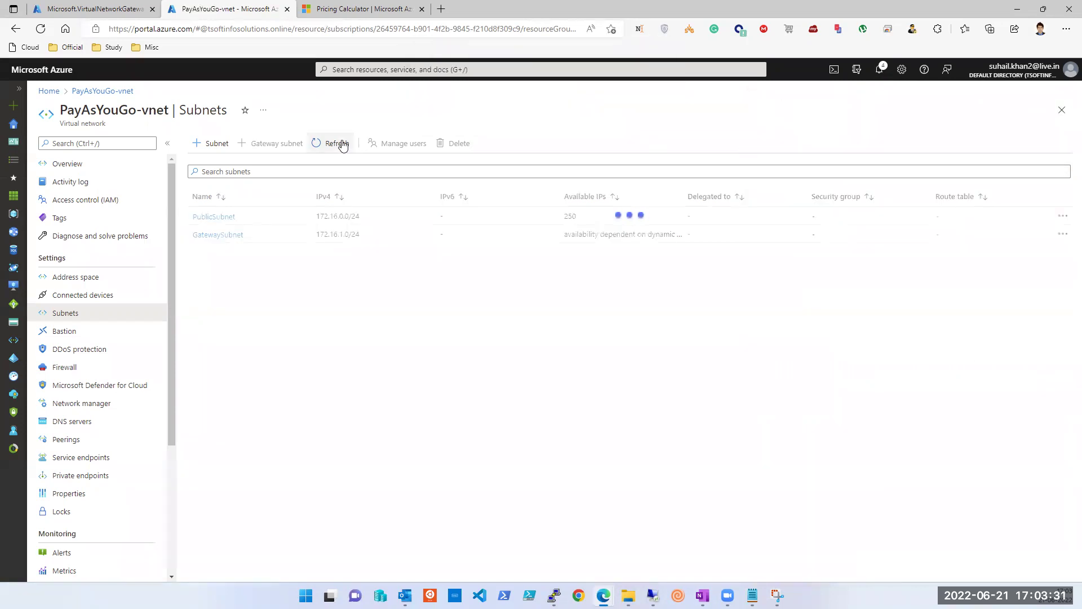
Step: Reload the subnet list, start a new subnet and check the gateway deployment's progress
left_click(336, 143)
left_click(343, 145)
left_click(341, 144)
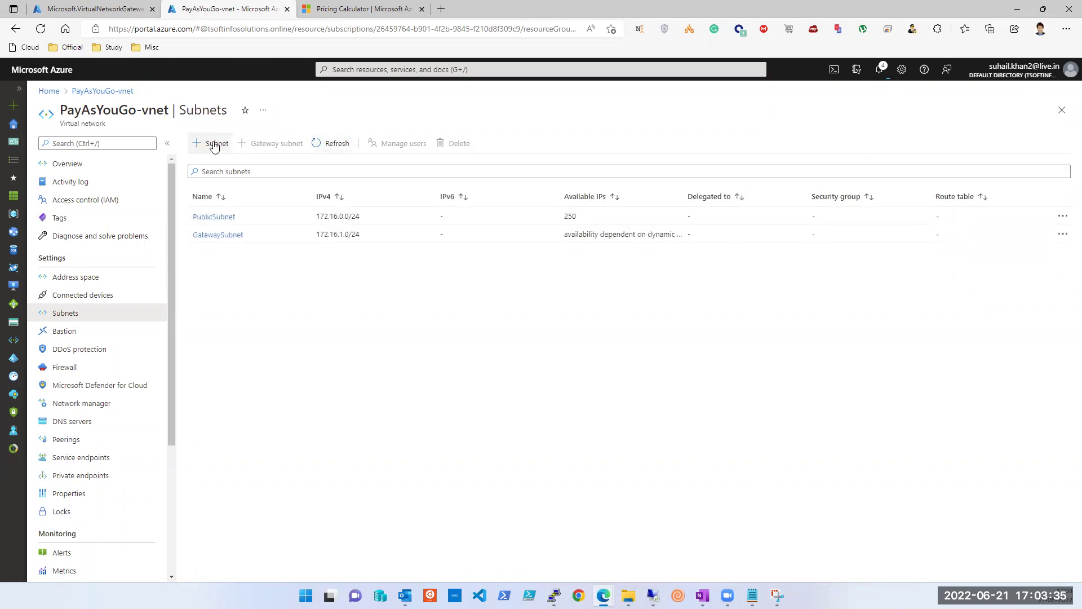
left_click(214, 144)
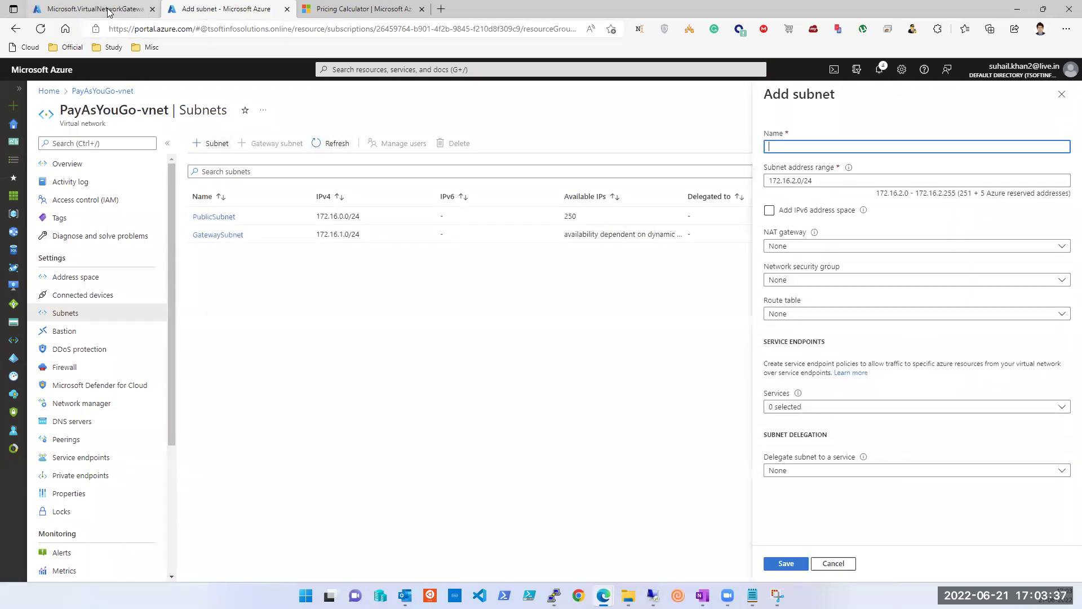
left_click(108, 10)
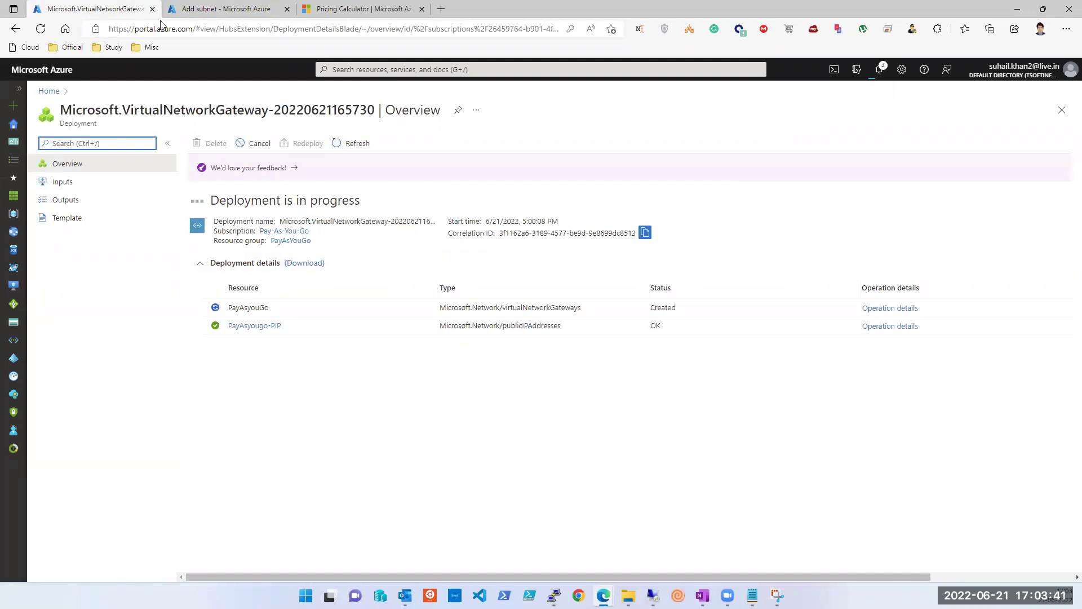
left_click(206, 8)
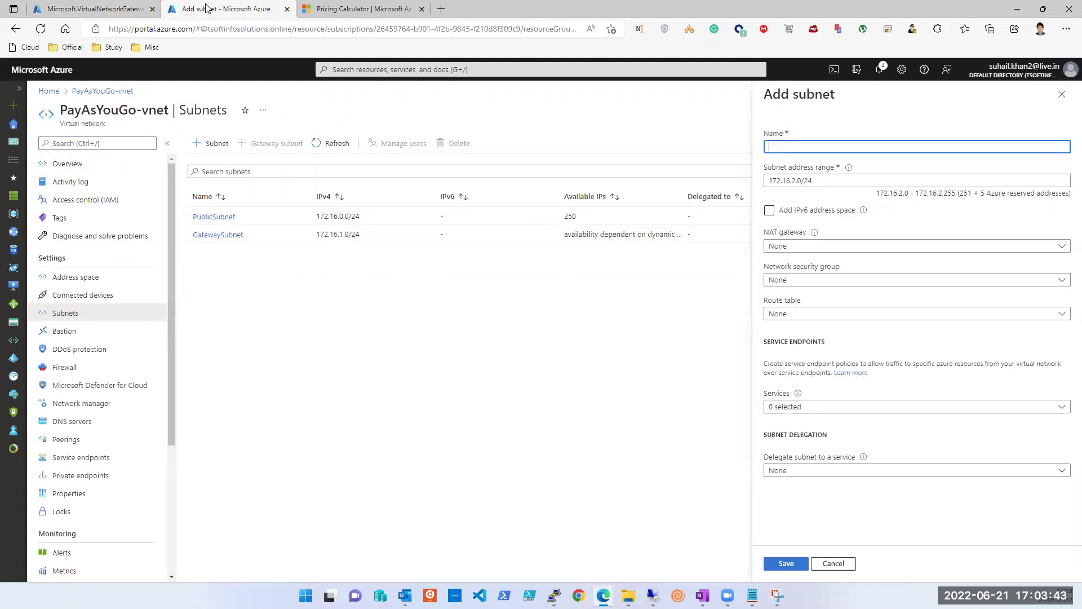
Step: Name the subnet SubnetNew with range 172.16.2.0/25 and save it
left_click(859, 145)
type("Subne")
left_click(840, 178)
key("BackSpace")
type("5")
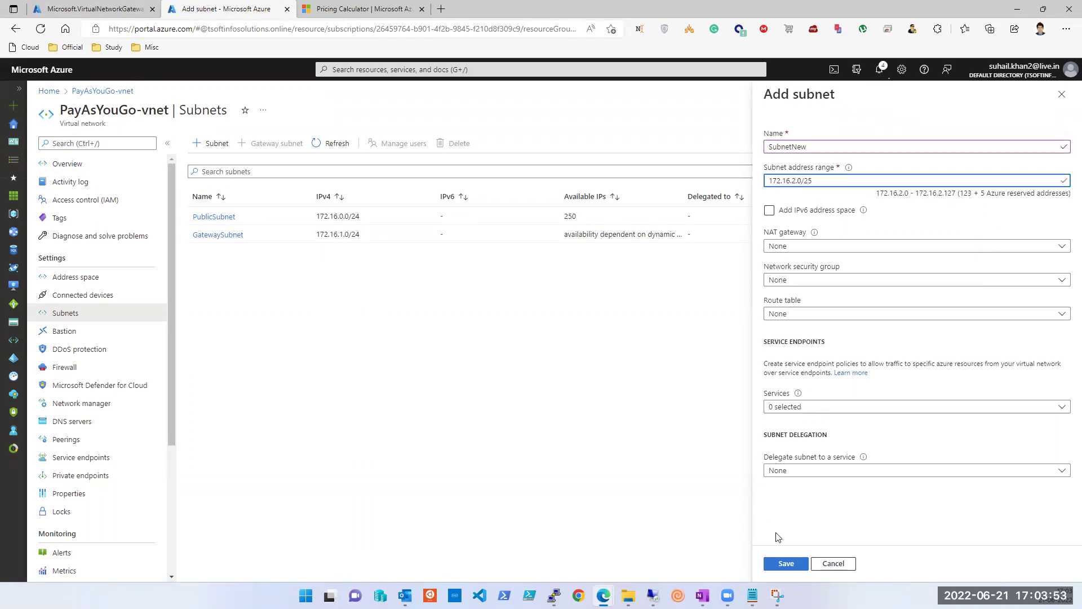
left_click(791, 563)
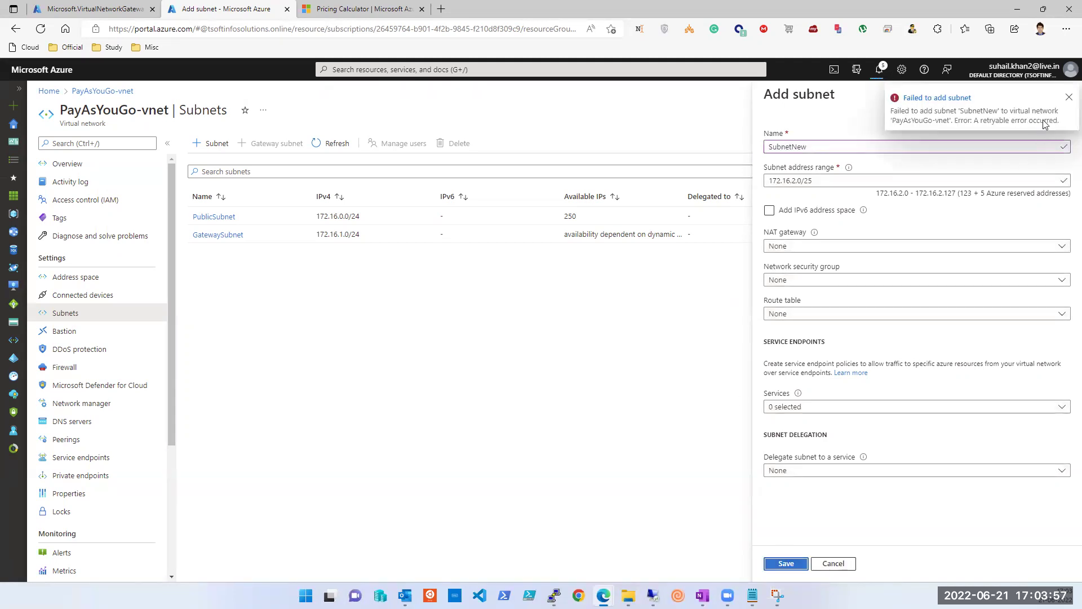
Step: Dismiss the failure message, discard the subnet form, and check the deployment status
left_click(1068, 97)
left_click(1066, 96)
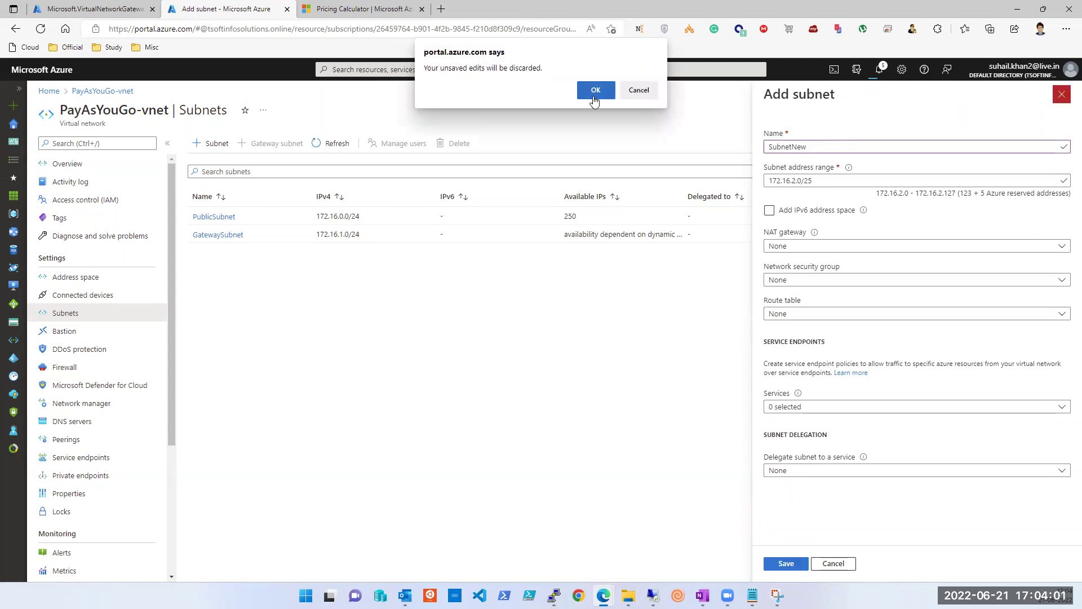
left_click(594, 85)
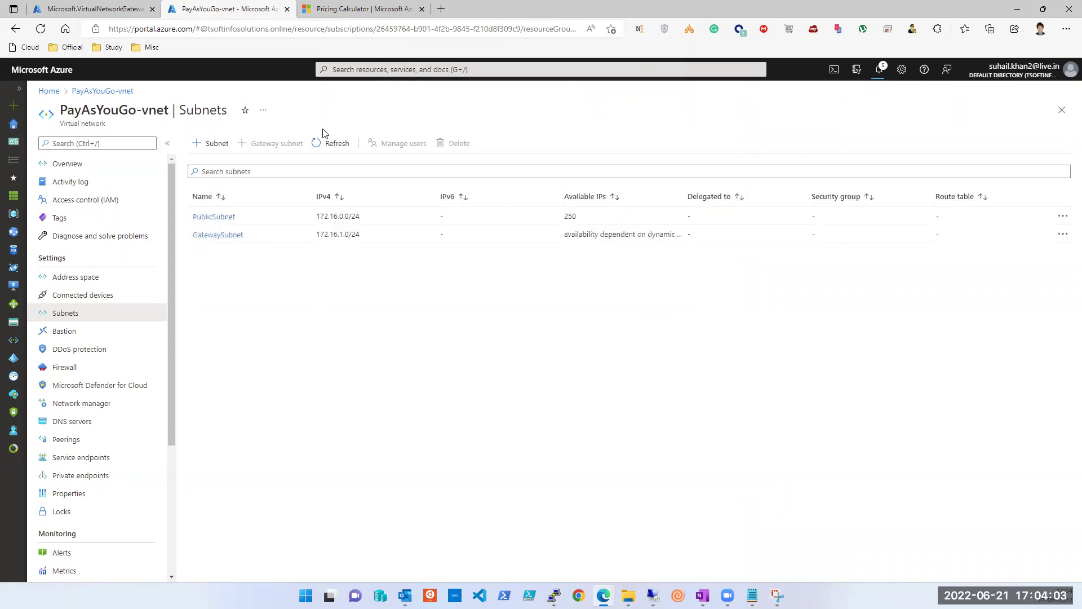
left_click(116, 12)
left_click(253, 12)
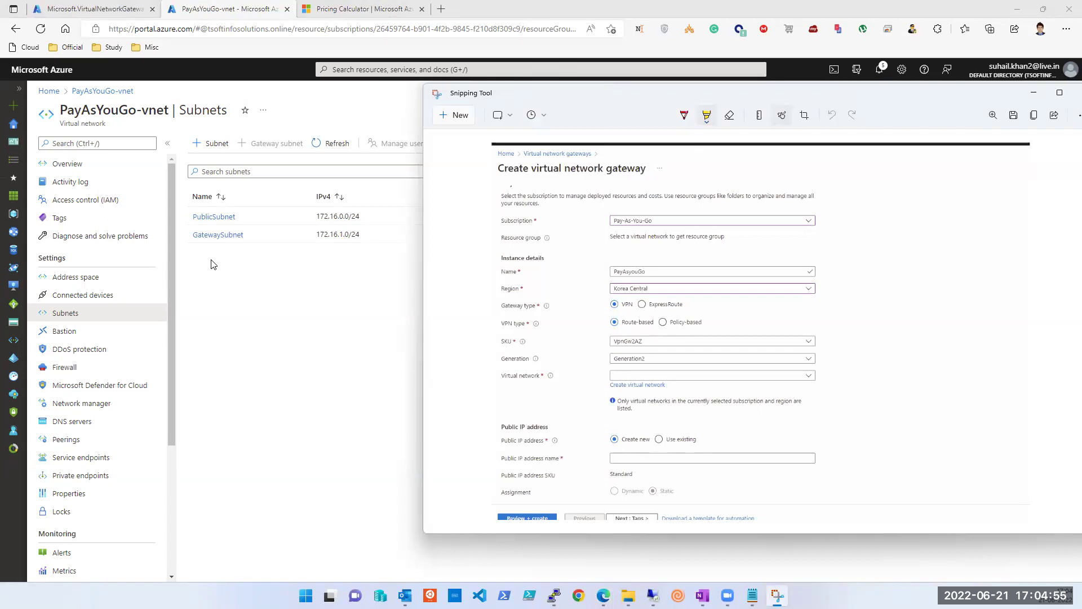
left_click(246, 127)
Step: Start another subnet and name it Test
left_click(210, 139)
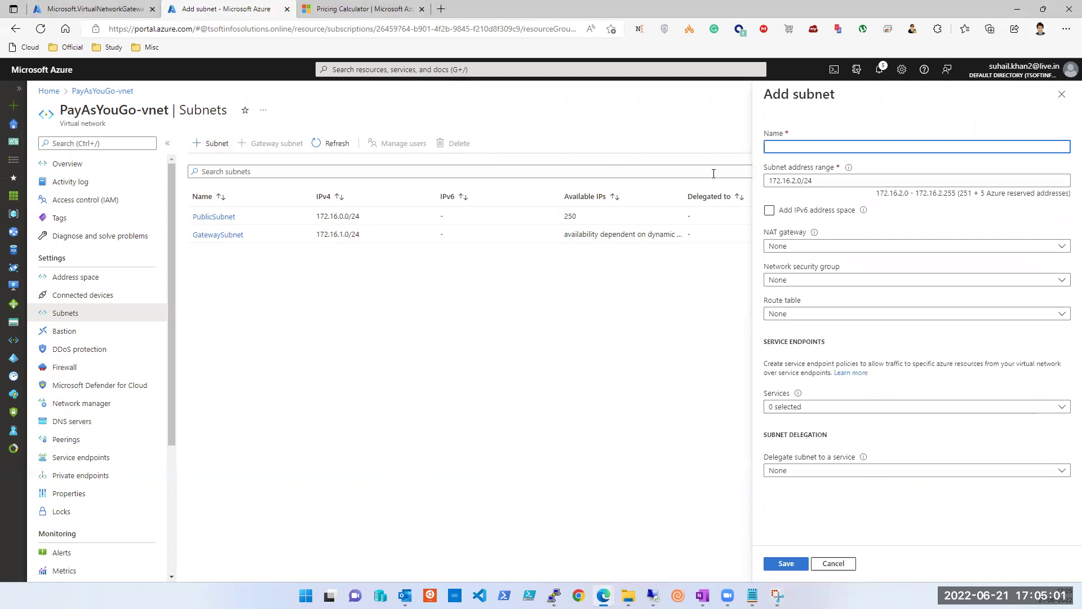
left_click(882, 151)
type("Test")
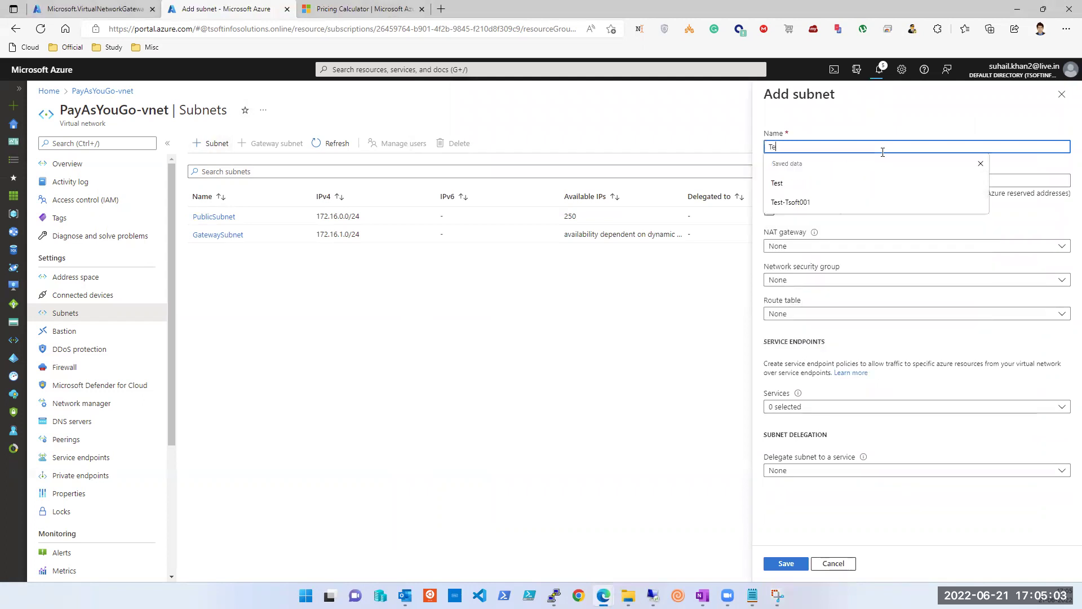
key("Tab")
Step: Change the Test subnet's range to 172.16.3.0/25 and save it
key("End")
key("Left")
key("Left")
key("Left")
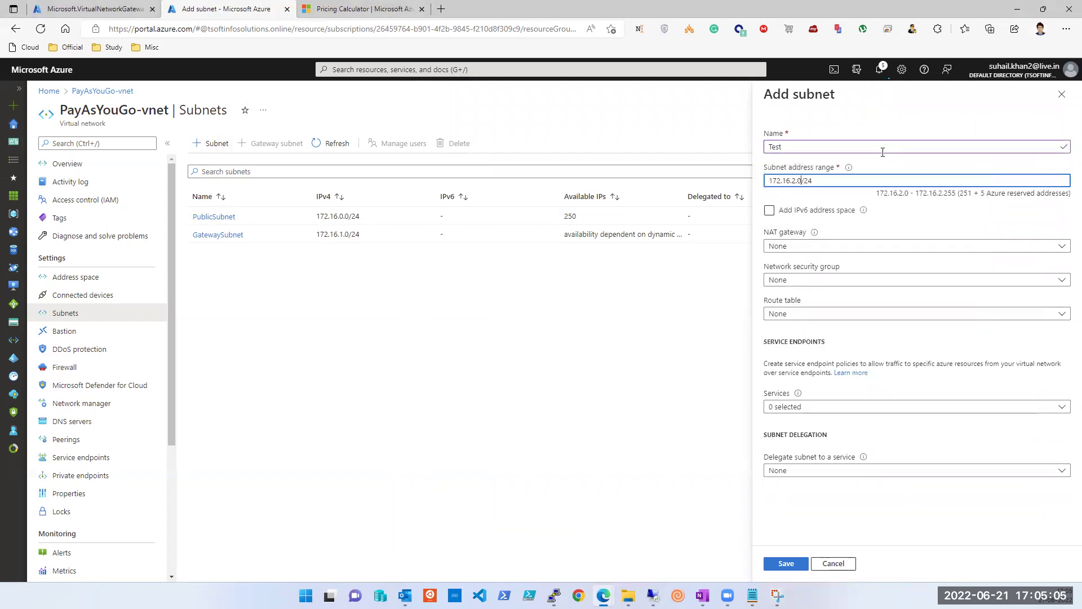
key("BackSpace")
type("3")
left_click(894, 178)
key("BackSpace")
type("5")
left_click(795, 564)
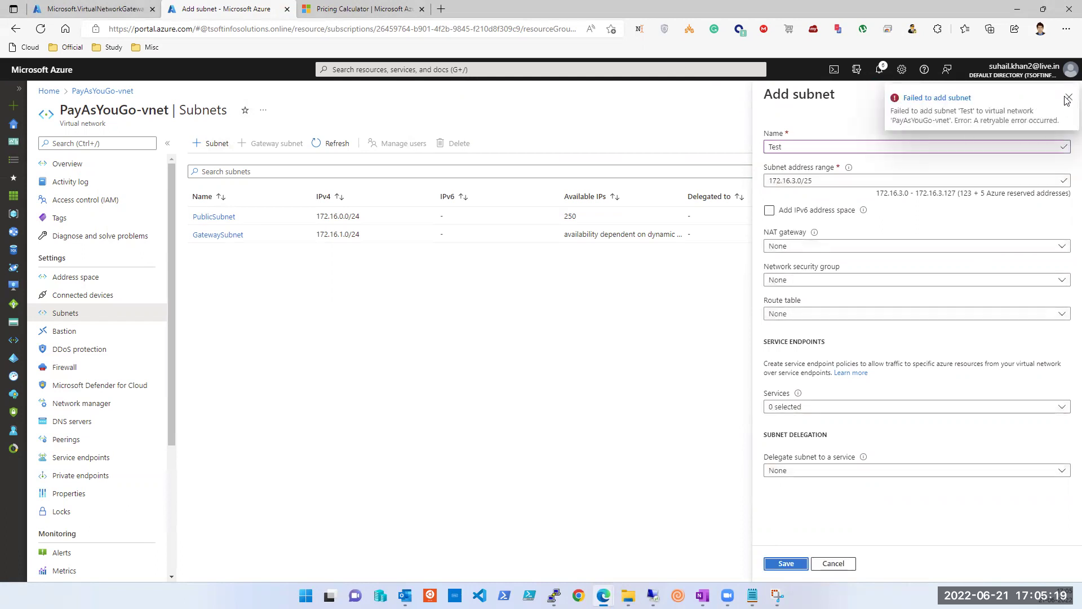
Step: Dismiss the failure message, discard the Test subnet draft, and bring up the gateway screenshot
left_click(1068, 97)
left_click(1061, 95)
left_click(596, 91)
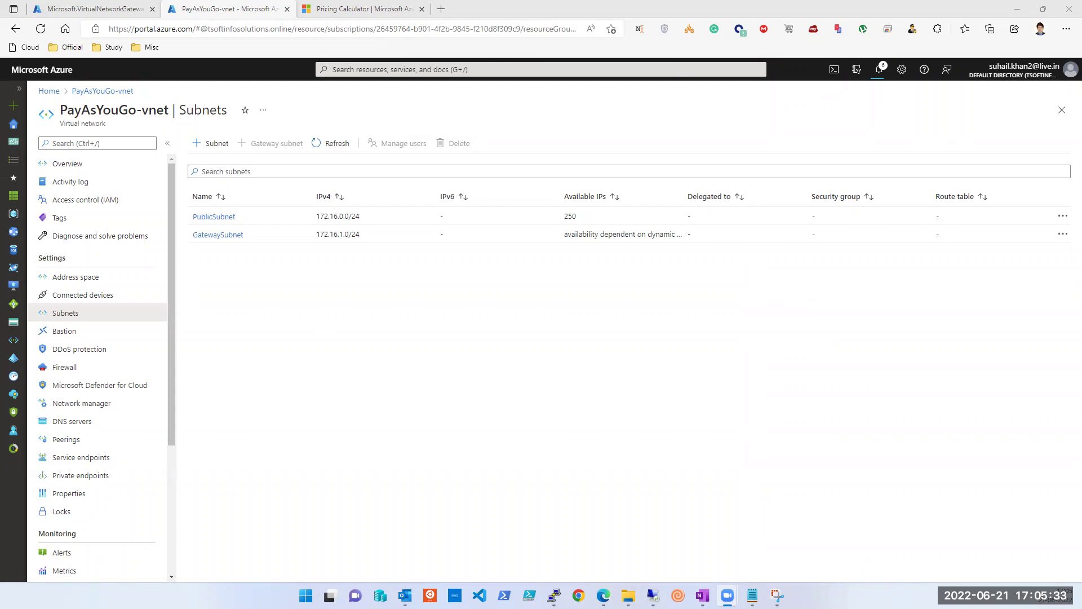
left_click(778, 595)
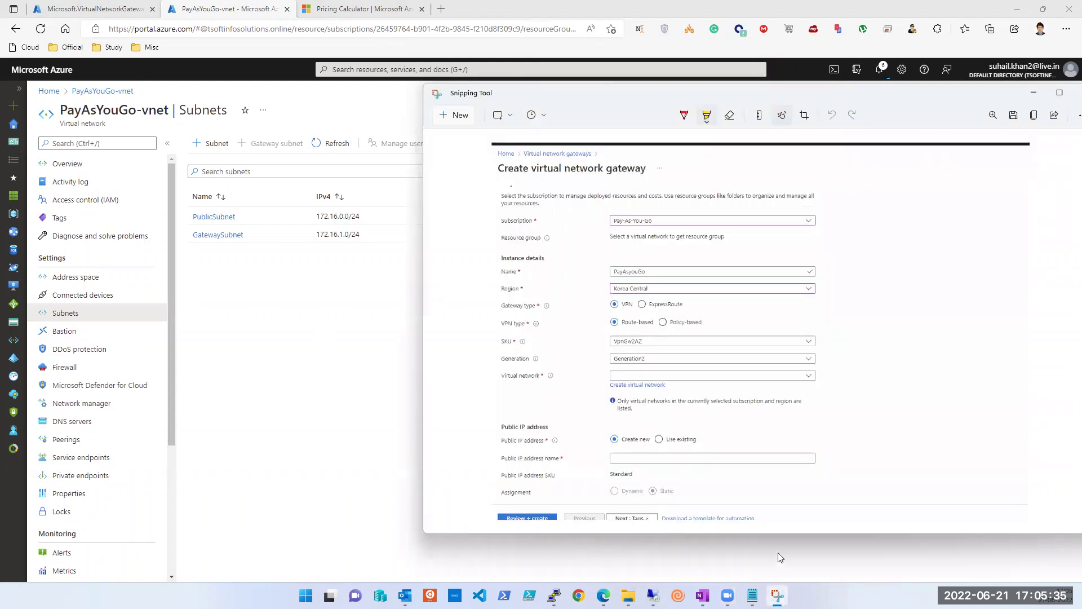
Step: View the Create virtual network gateway screenshot, then switch back to Azure and Notepad
left_click(1012, 18)
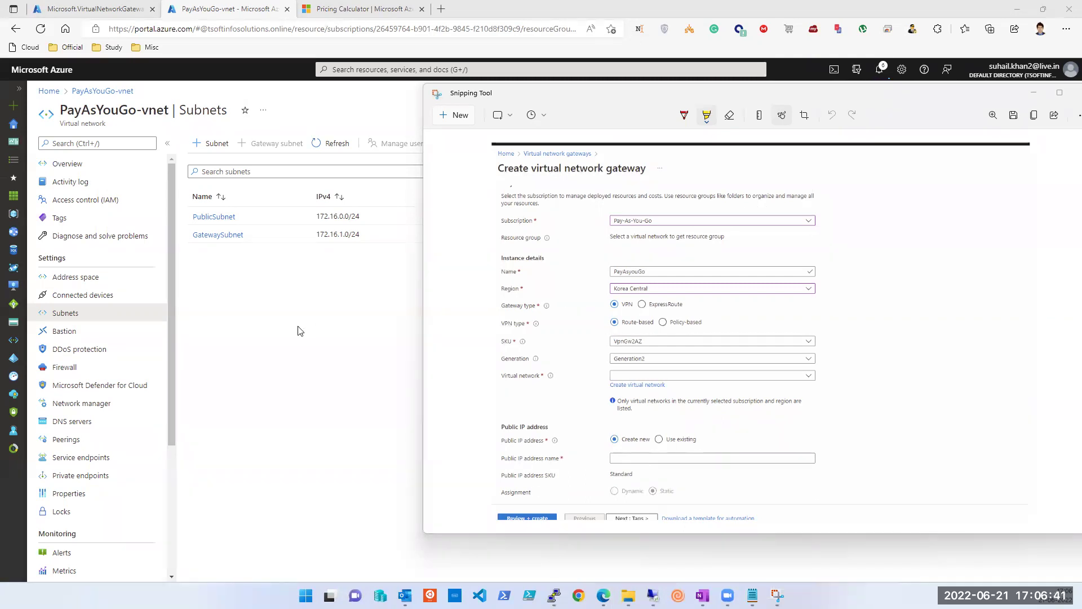
left_click(224, 306)
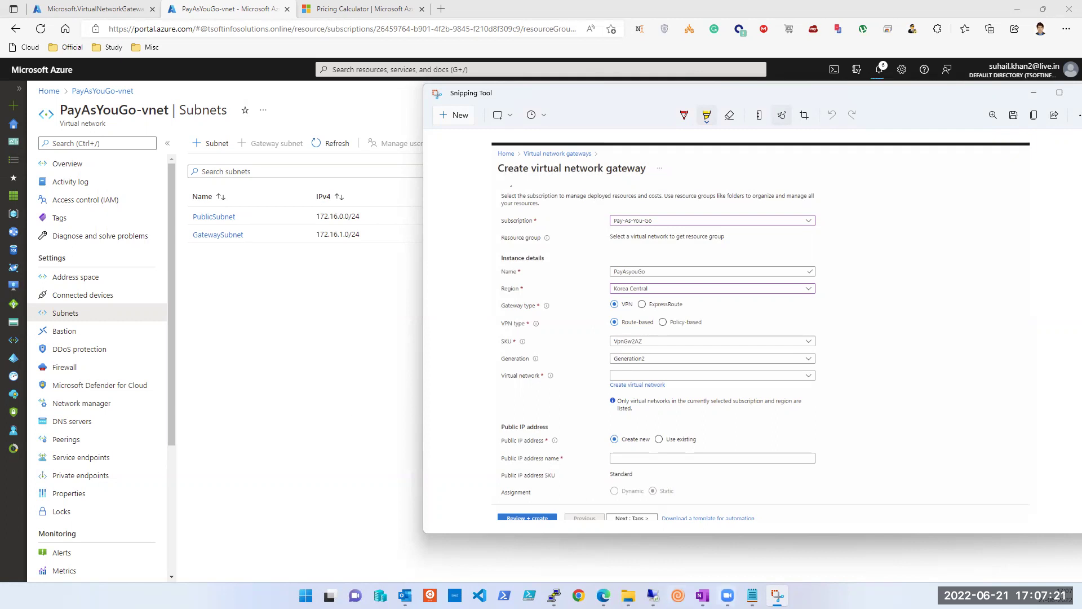
left_click(753, 595)
Step: Add note lines 'POlicy', 'VNET -VNET' and 'Publicsubnet, PUblic2, publixsubnet3' in Notepad
left_click(627, 373)
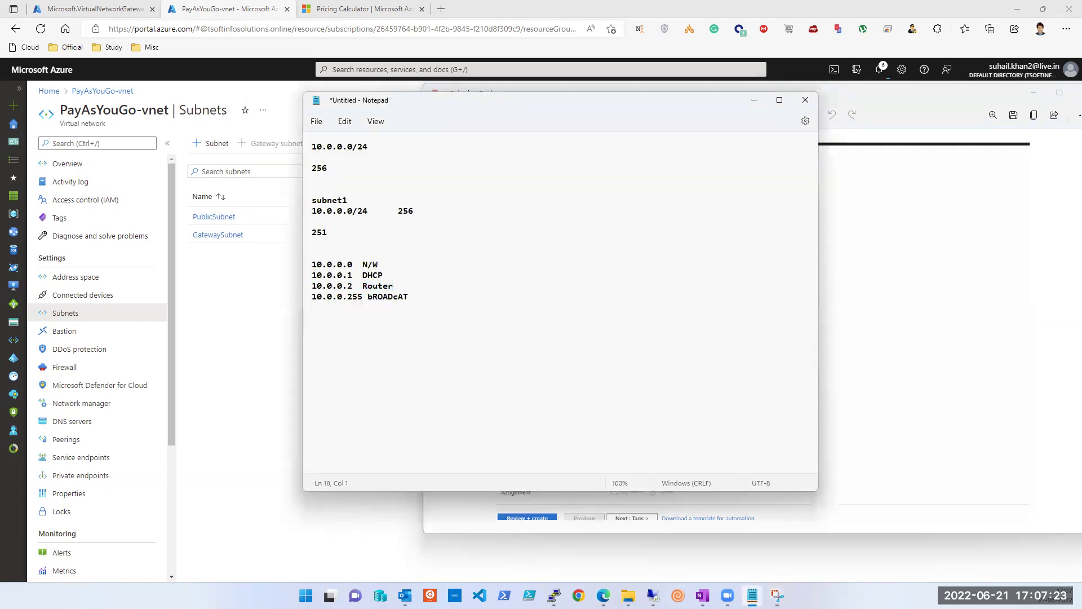
key("BackSpace")
type("PO1")
type("cy")
key("Return")
key("Return")
type("VNET -VNET")
key("Return")
key("Return")
type("Public")
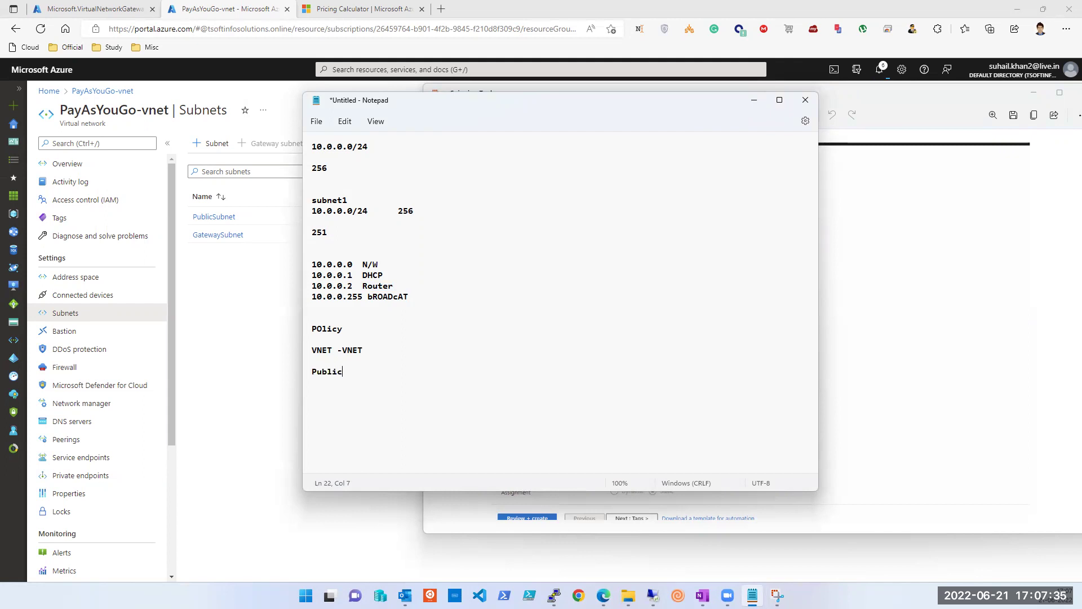
type("subnet")
key("BackSpace")
type(", PUblic2")
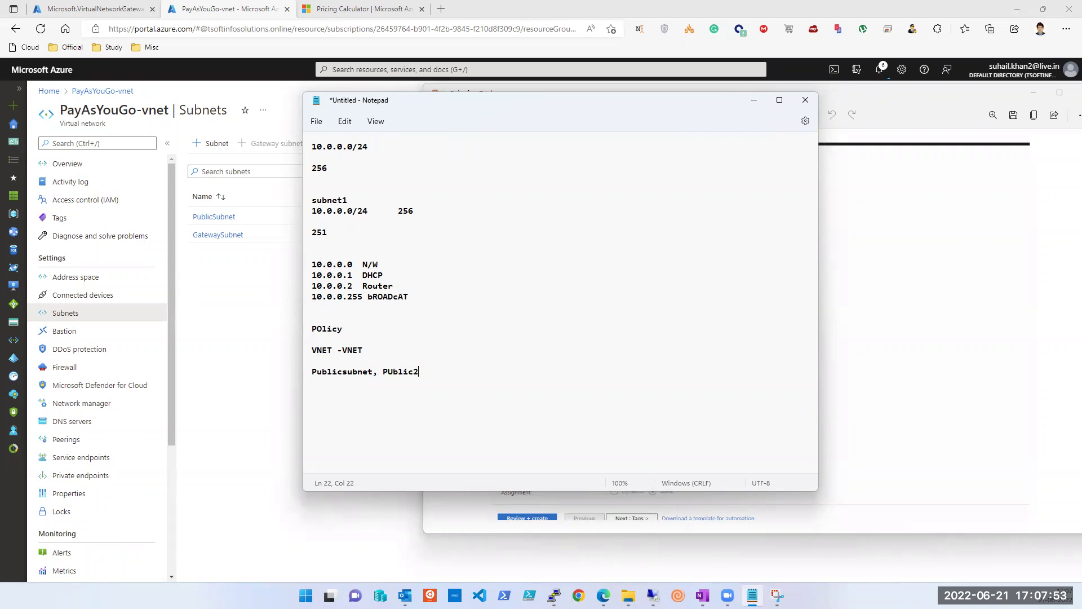
type(", publixsubnet3")
Step: Dab a yellow highlighter mark beside Route-based on the gateway screenshot
left_click(907, 327)
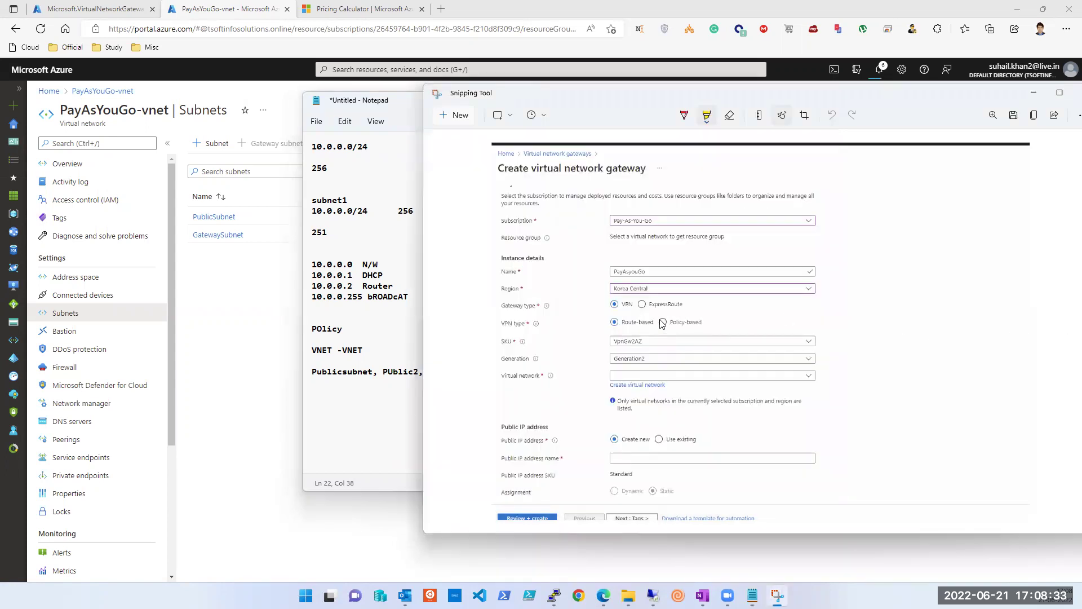
left_click(620, 325)
left_click(297, 353)
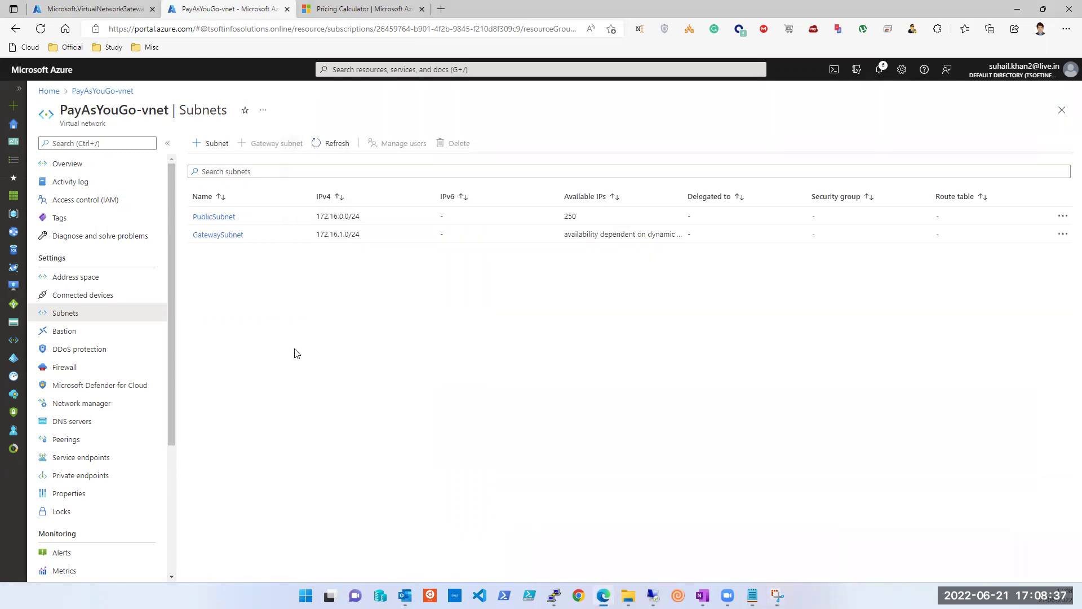
Step: Reload the subnets, check the gateway deployment, and review the notifications list
left_click(319, 148)
left_click(112, 18)
left_click(223, 9)
left_click(877, 72)
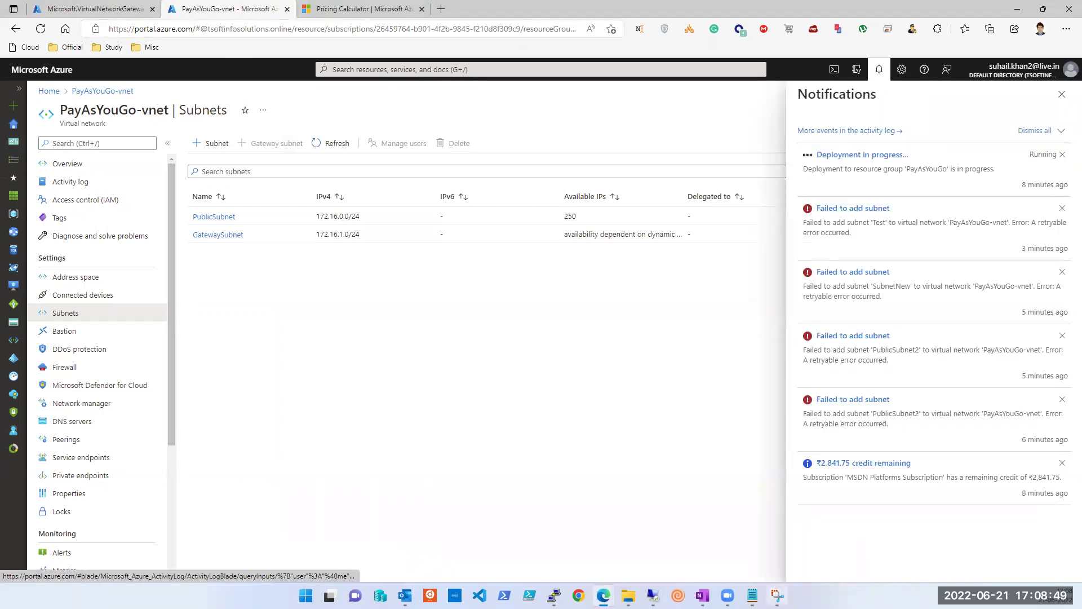
left_click(777, 595)
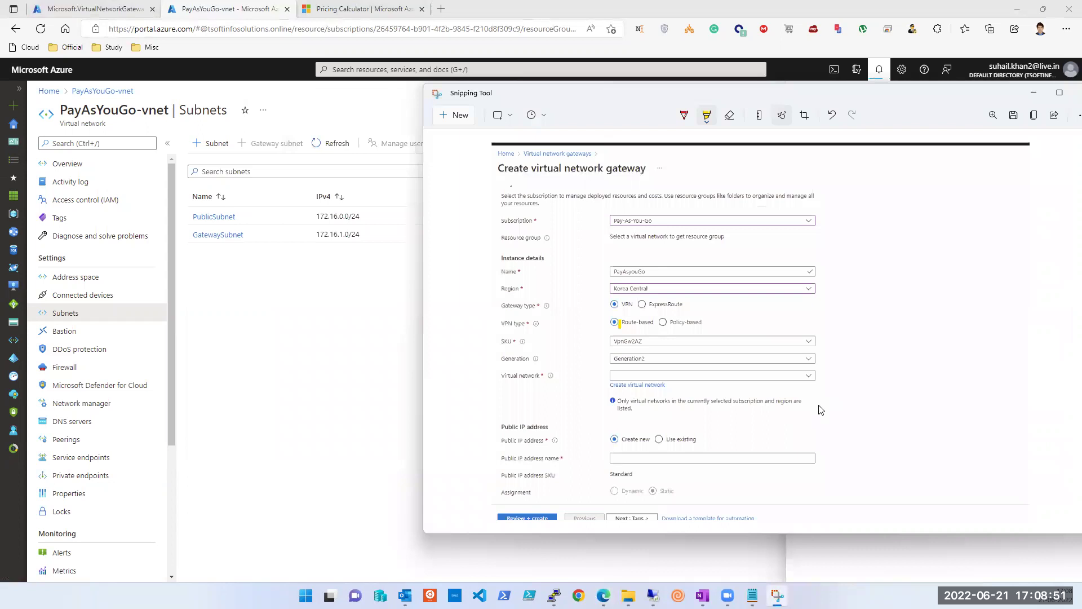
Step: Highlight the whole VPN type row, from its label through Policy-based, in yellow
mouse_move(618, 322)
left_mouse_down()
mouse_move(704, 323)
mouse_move(599, 320)
left_mouse_up()
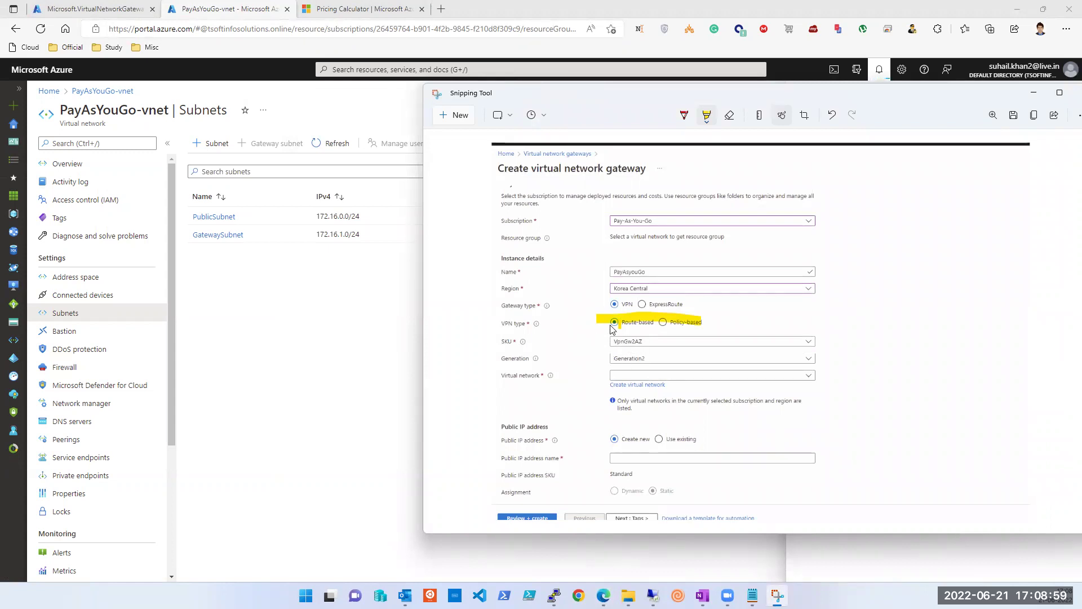
left_click_drag(668, 323, 494, 325)
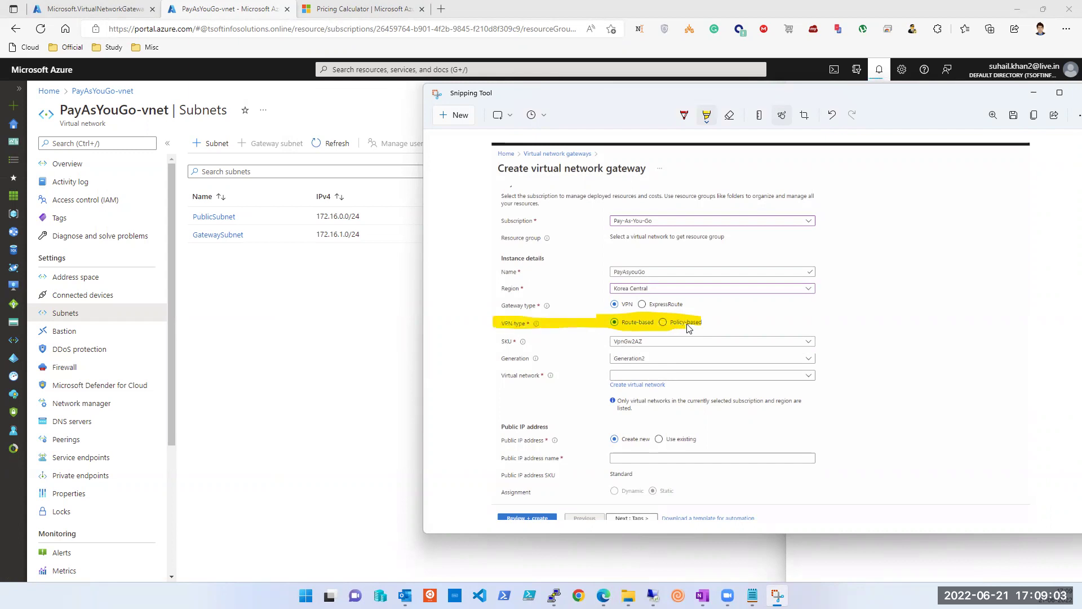
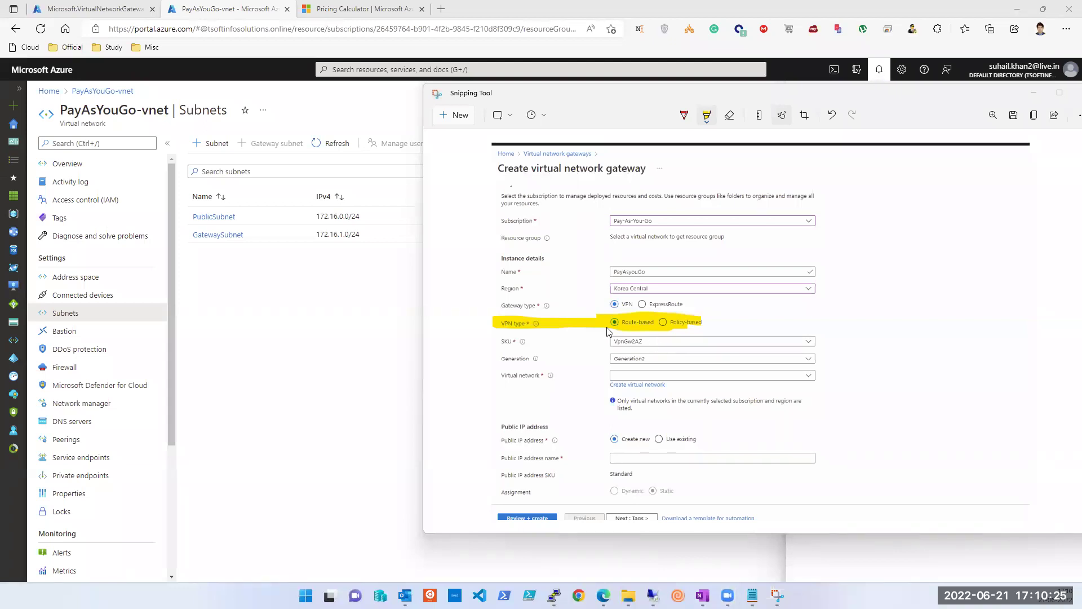
Step: Close the Snipping Tool capture, dismiss Azure notifications, and refresh the PayAsYouGo-vnet subnet list
left_click(652, 97)
left_click_drag(475, 131, 452, 129)
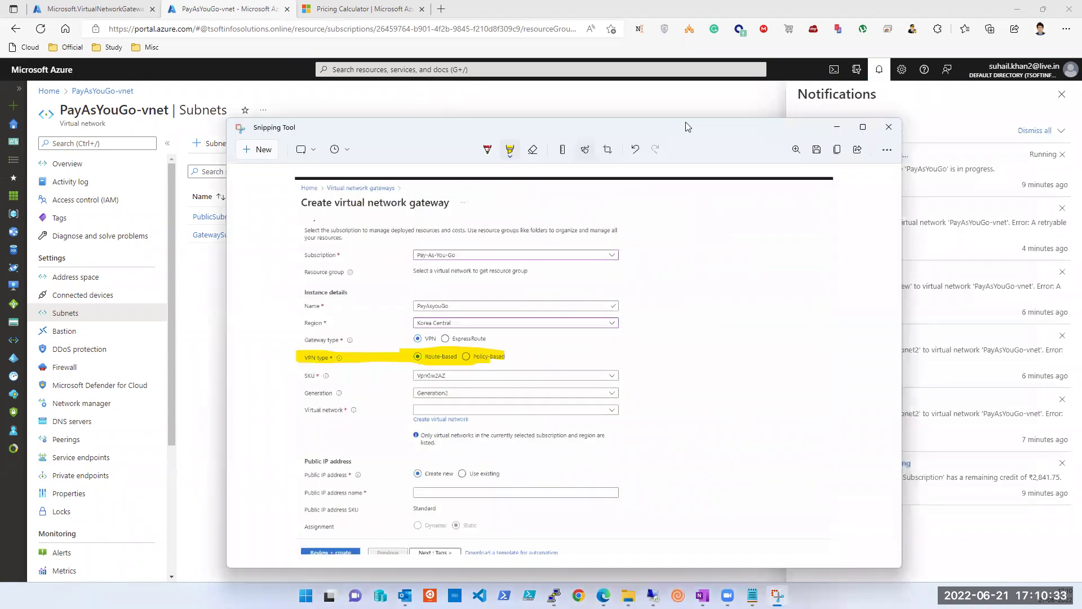
left_click(735, 130)
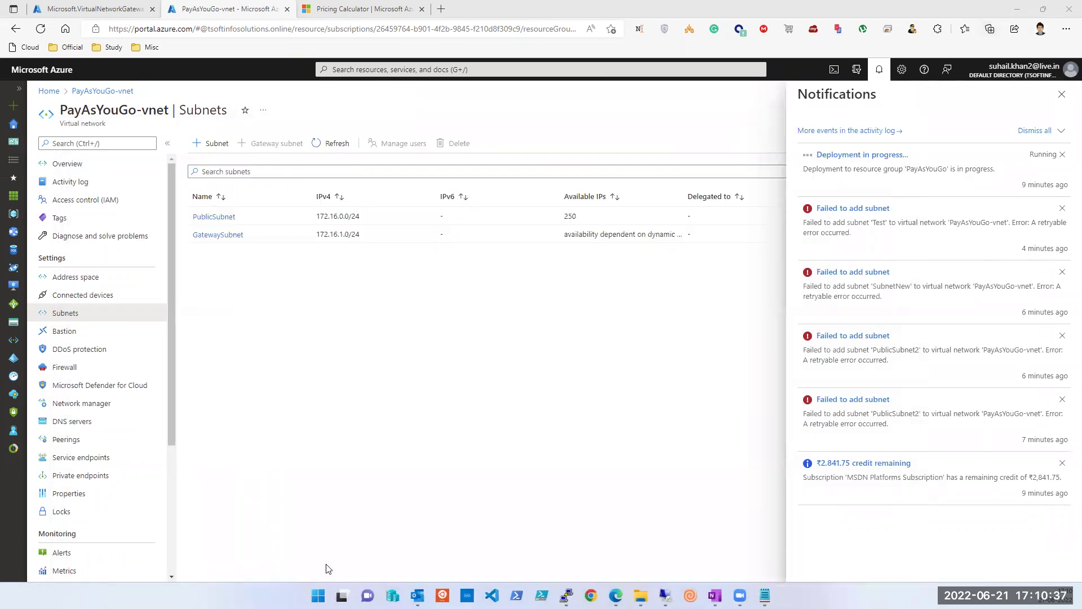
left_click(1062, 94)
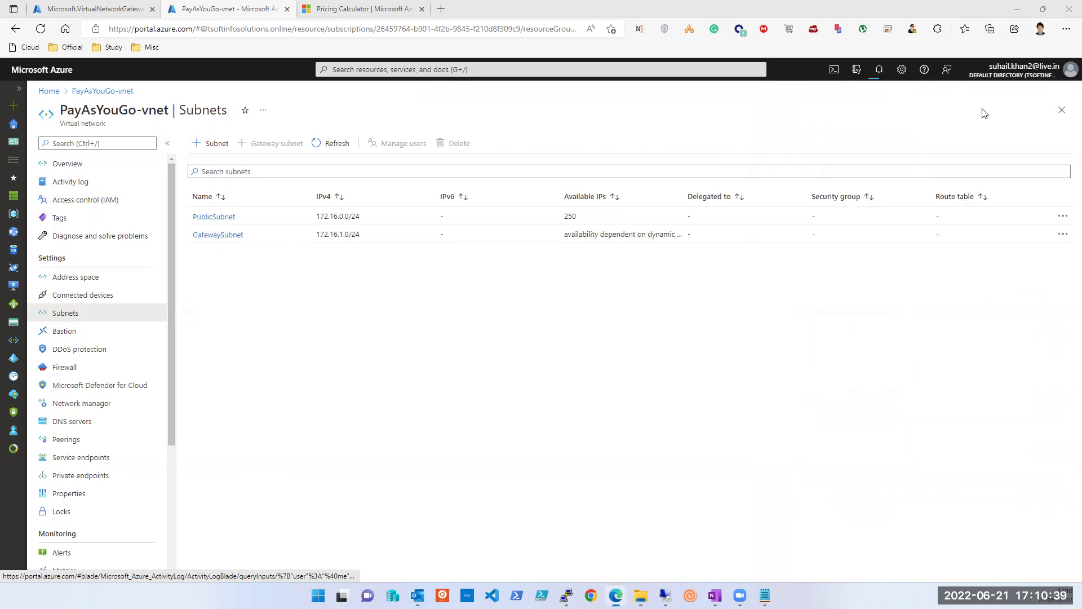
left_click(334, 145)
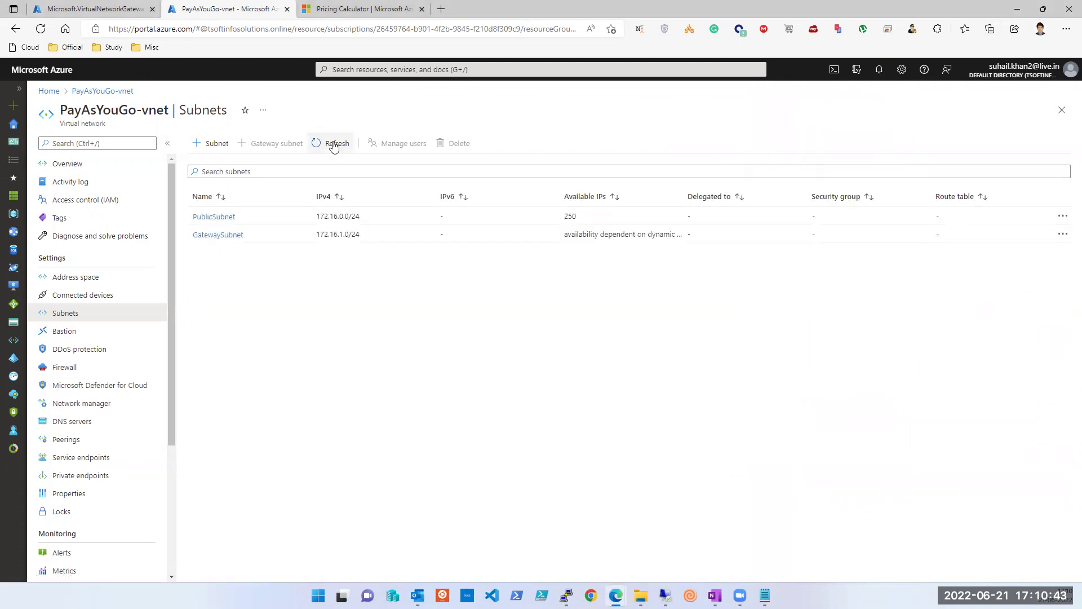
left_click(223, 148)
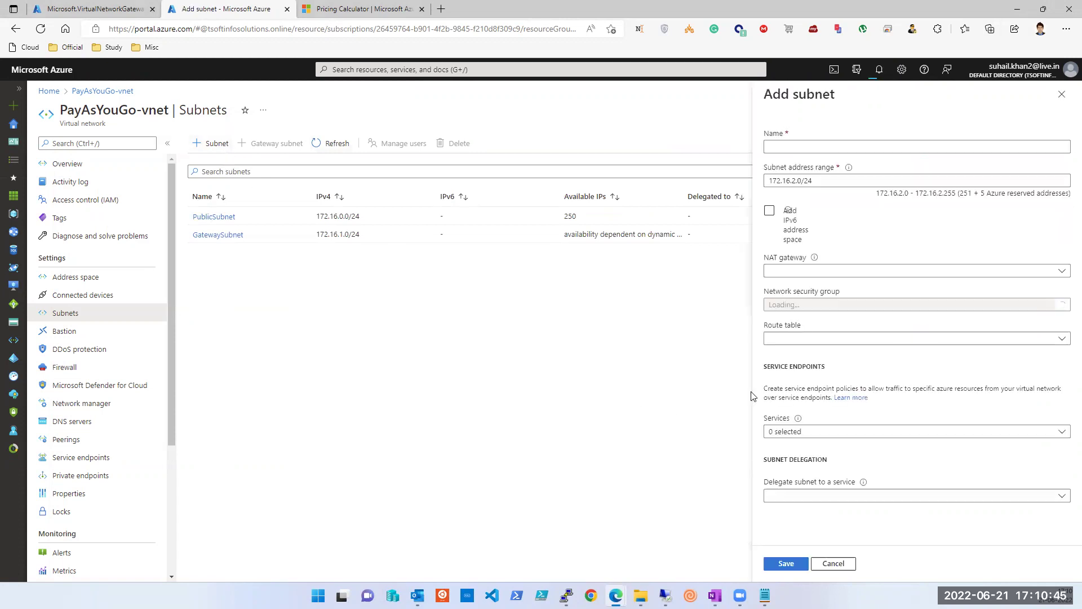
type("Test")
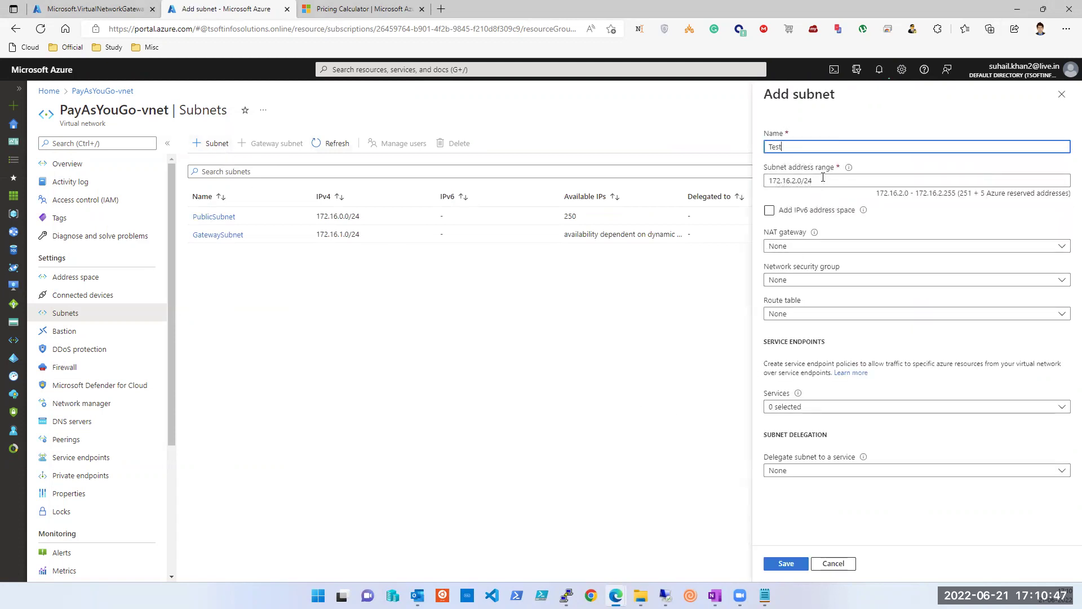
left_click(785, 563)
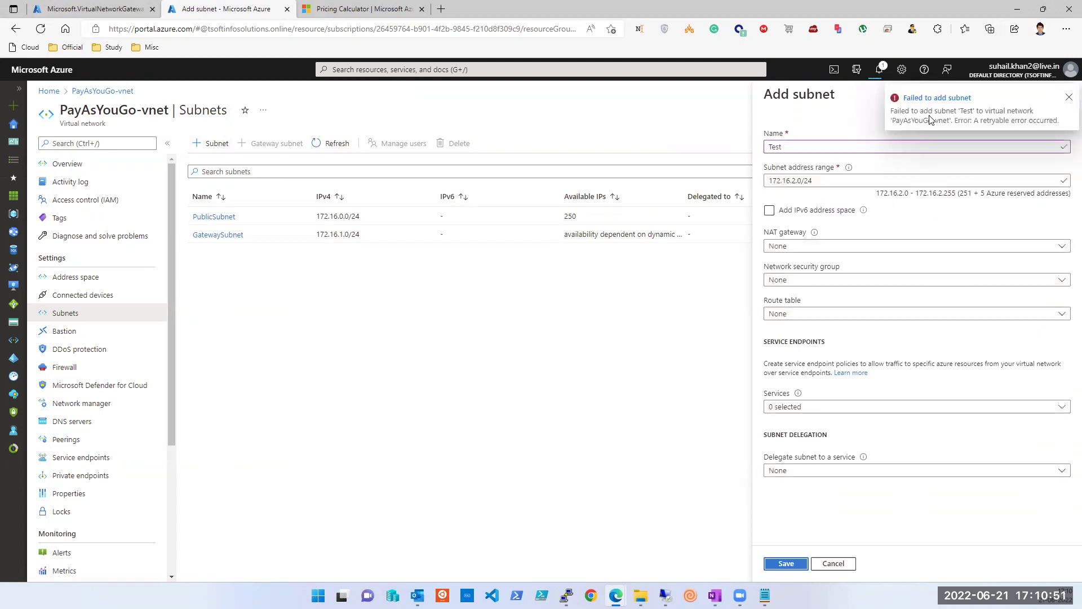
left_click(1069, 96)
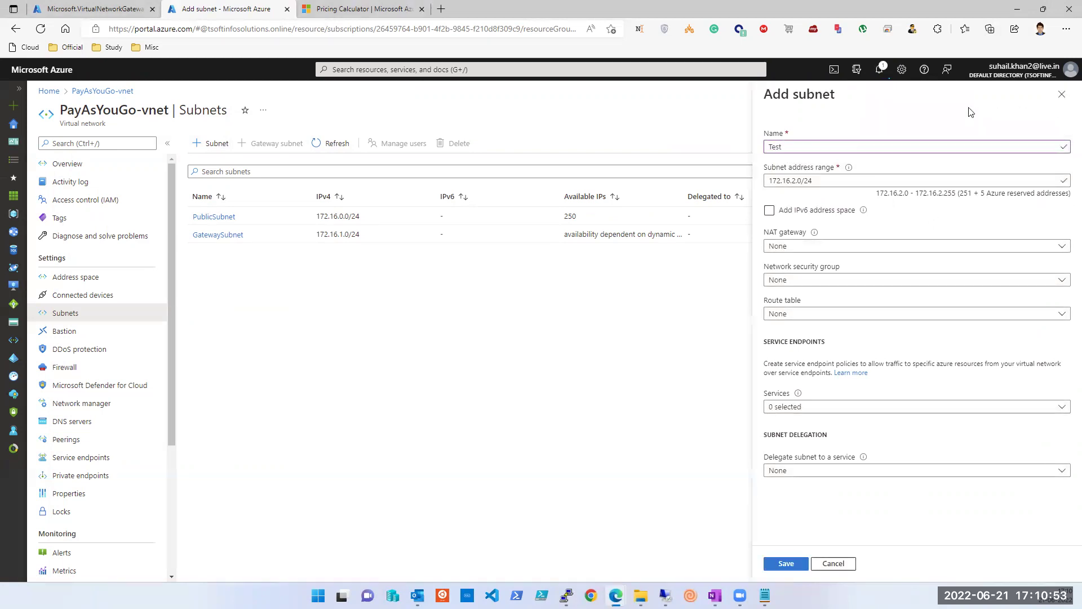
left_click(1062, 95)
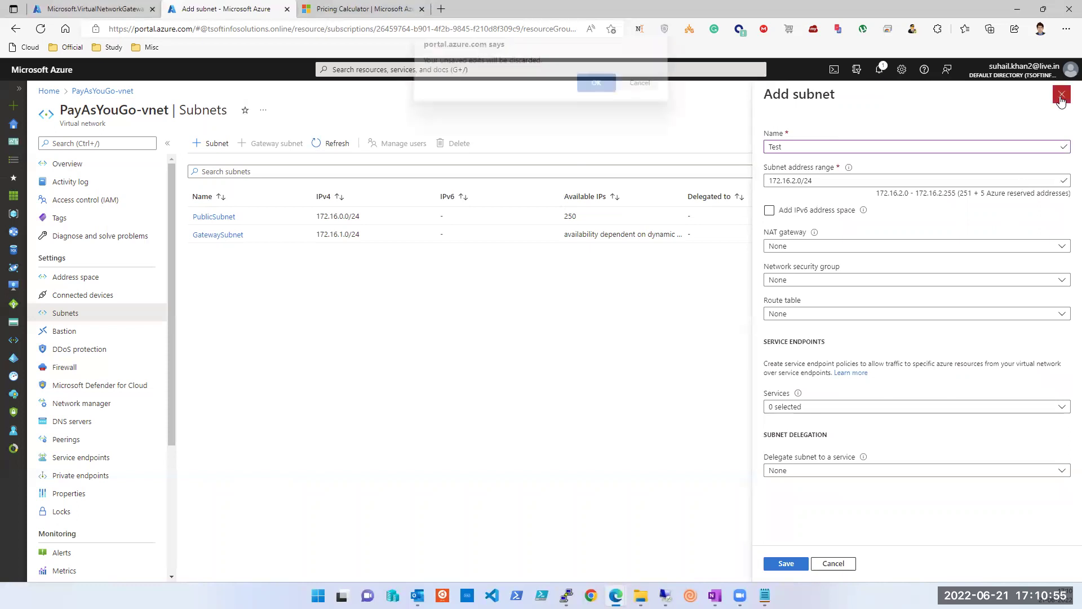
key("Return")
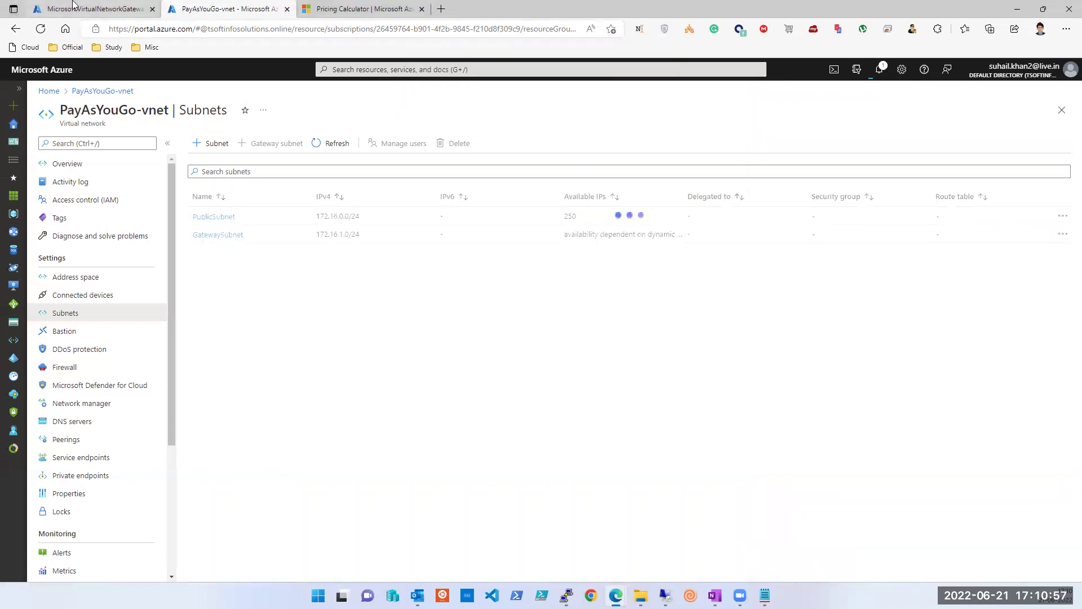
key("ctrl+shift+Tab")
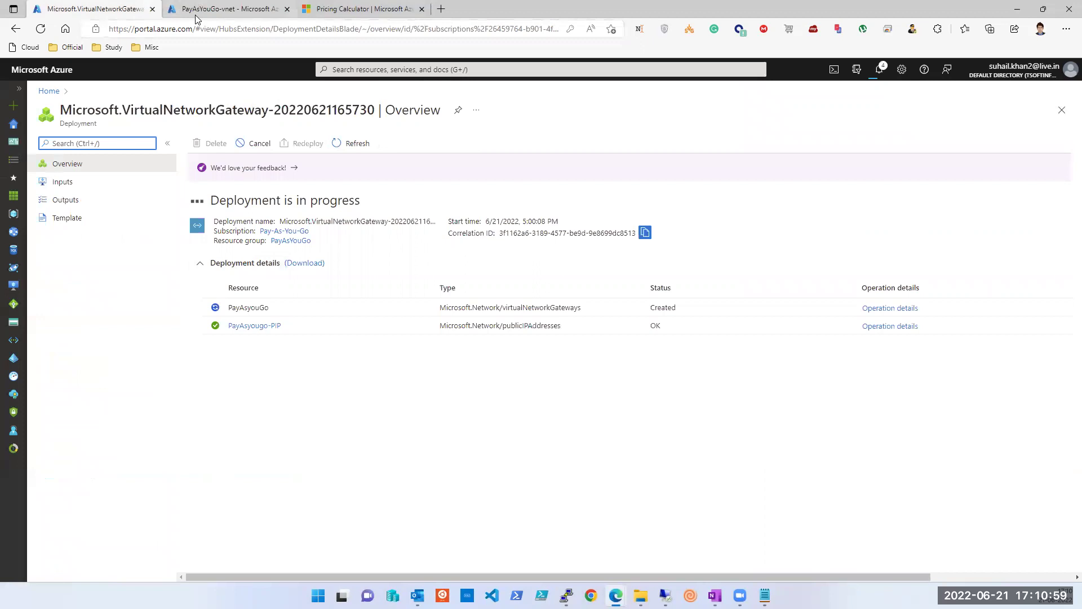
left_click(240, 10)
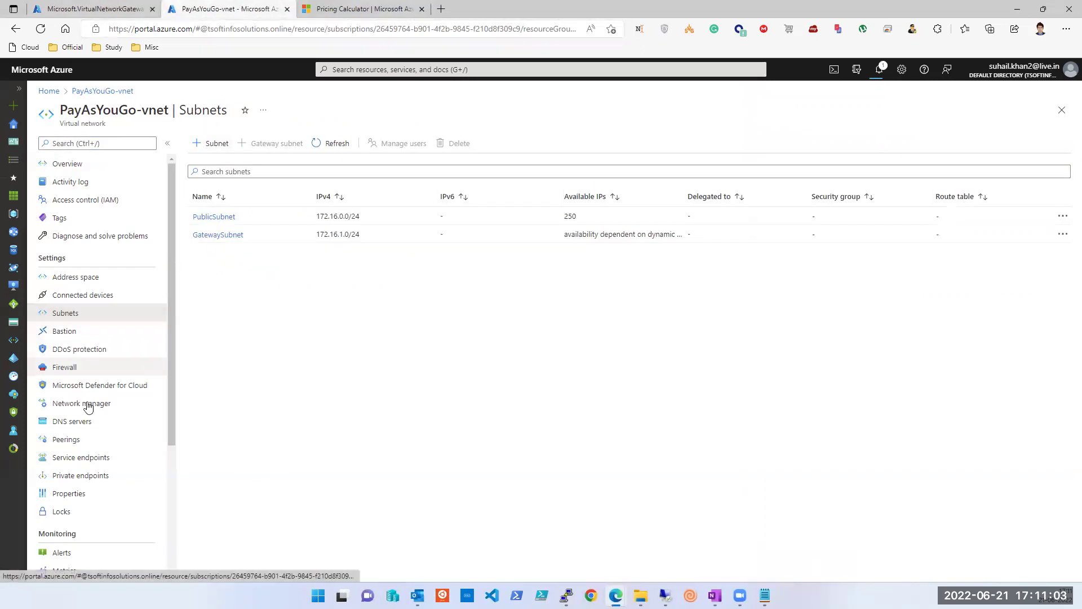
Step: Start a new peering from PayAsYouGo-vnet's Peerings page, ready to enter the link name
left_click(73, 445)
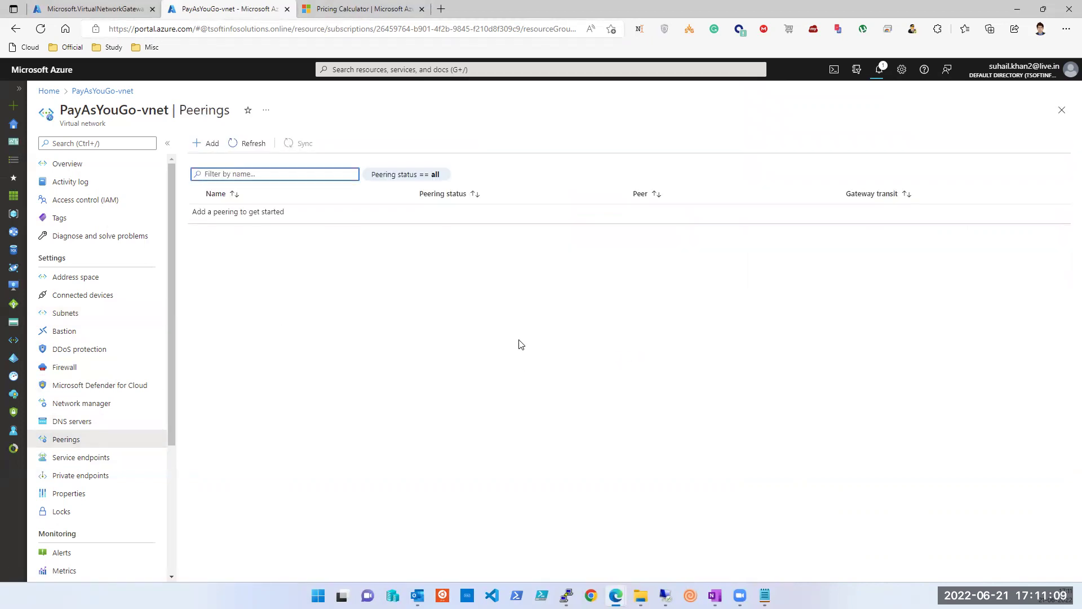
left_click(212, 145)
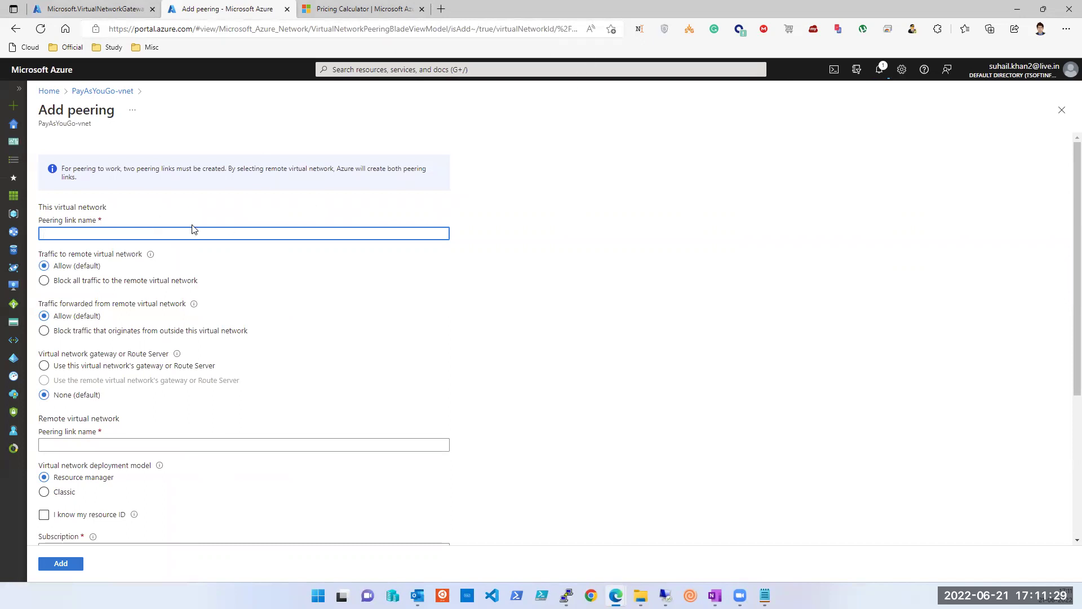
left_click(177, 229)
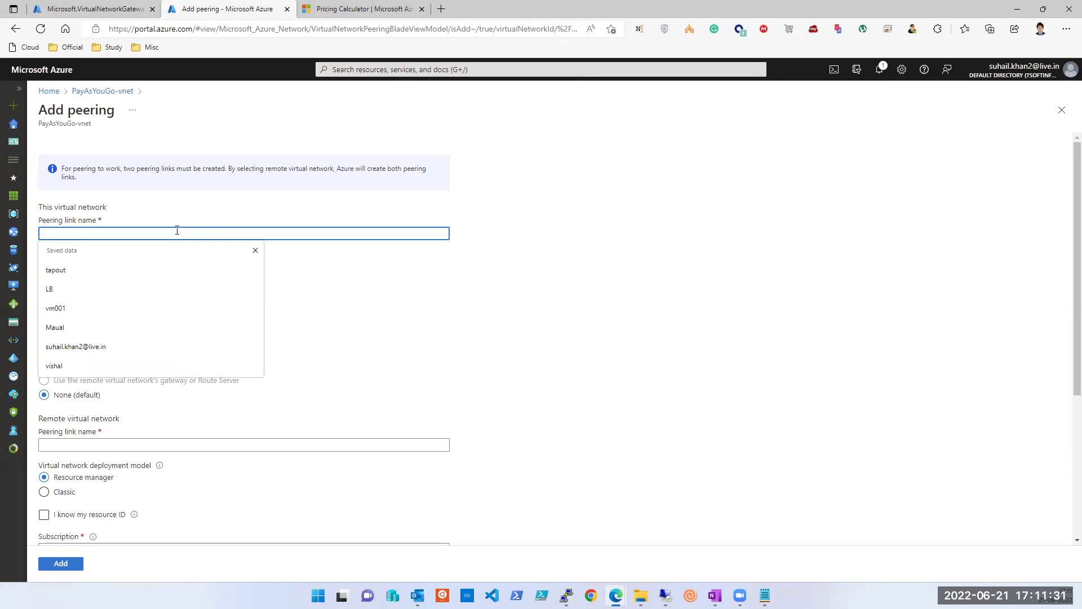
Step: Name the peering link PAY-Ibrahim and keep traffic to the remote network allowed
type("PAY-")
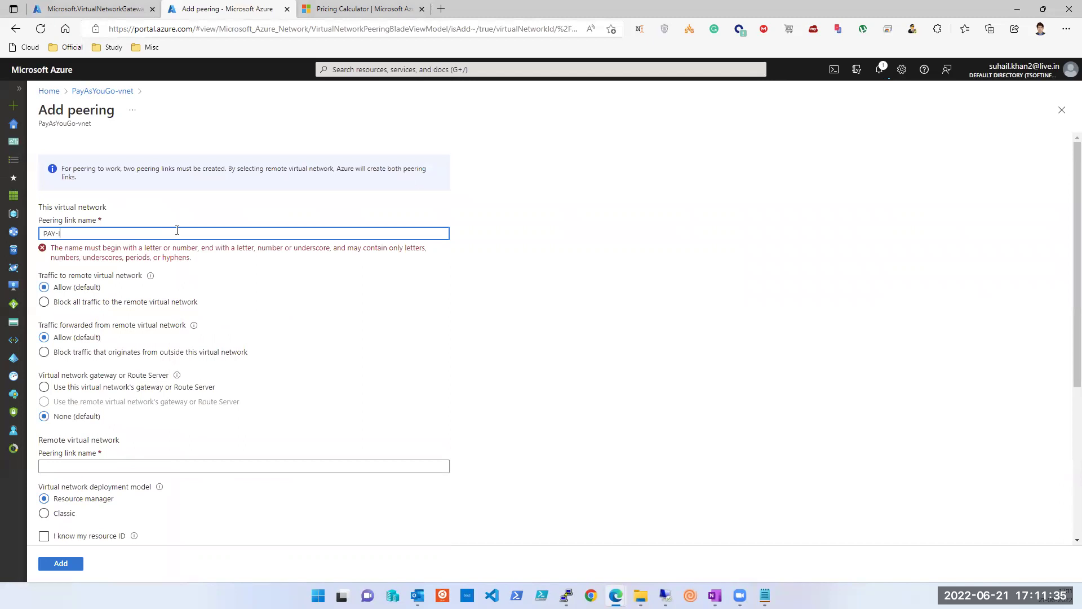
type("Ibrahim")
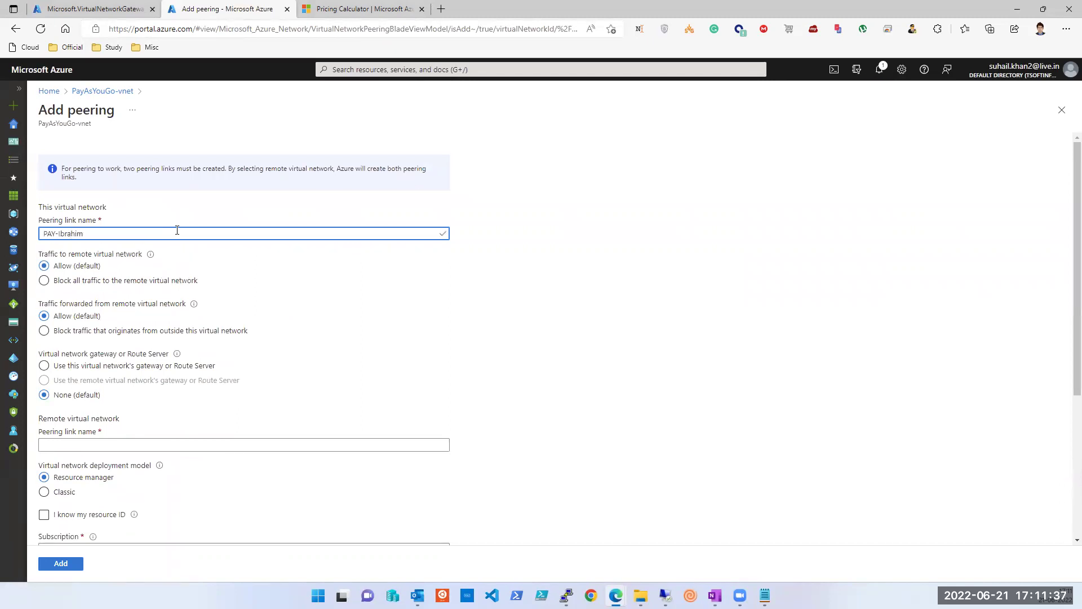
key("ctrl+a")
left_click(120, 281)
left_click(57, 267)
Step: Highlight the network and link names for emphasis, then open a maximized blank Paint canvas
left_click_drag(63, 123, 80, 111)
left_click(84, 122)
double_click(84, 122)
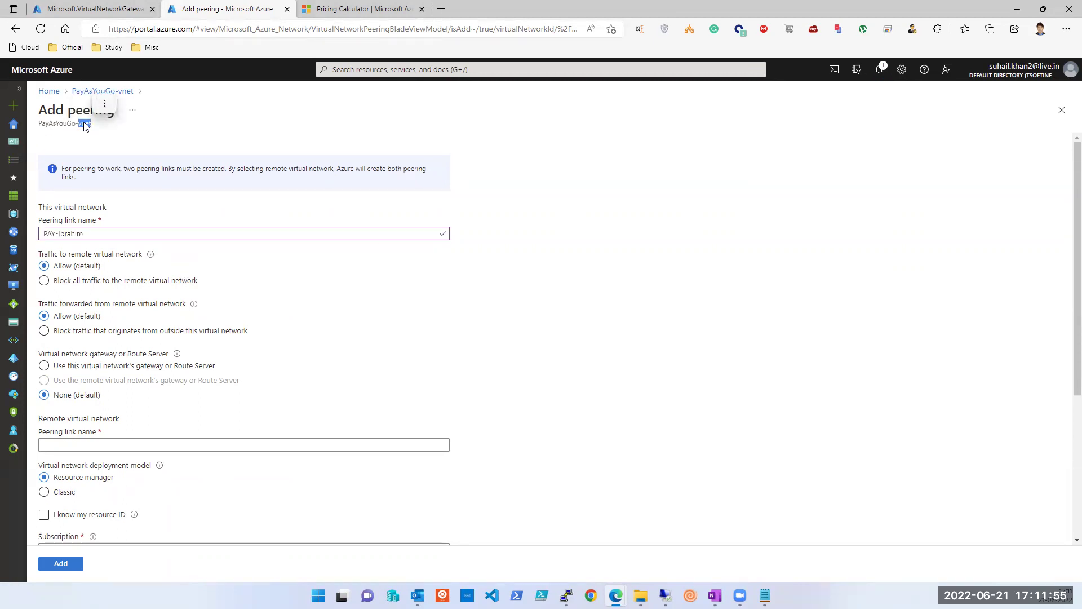
triple_click(58, 125)
double_click(84, 124)
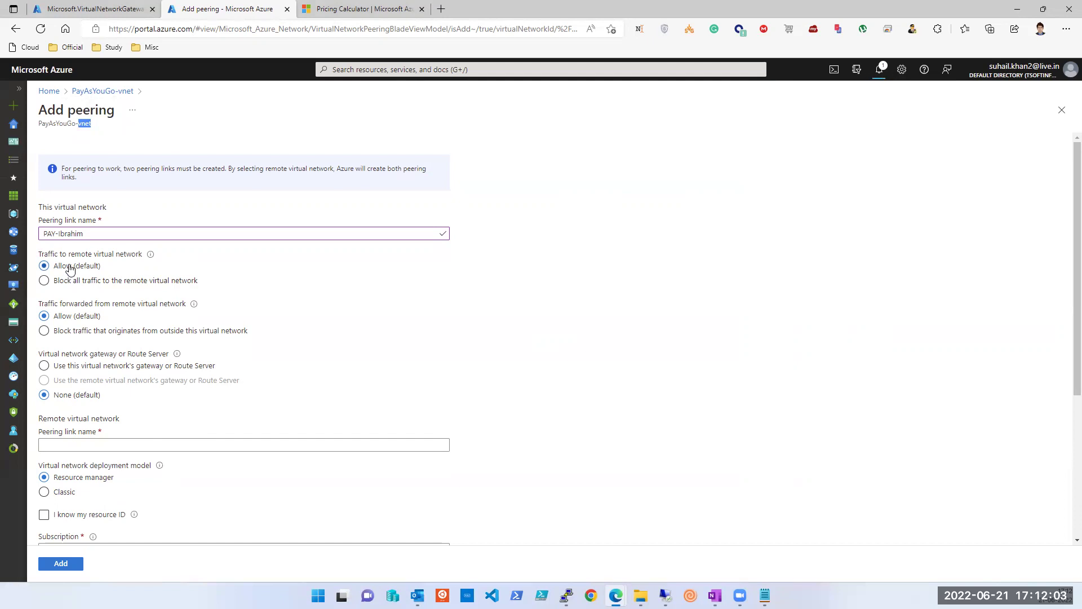
double_click(72, 234)
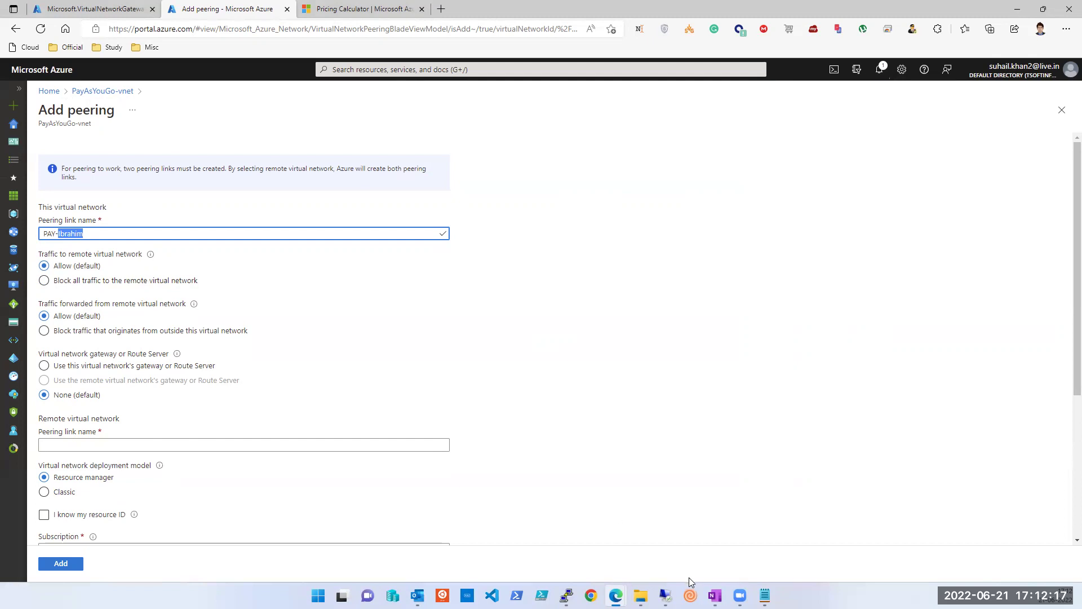
key("super")
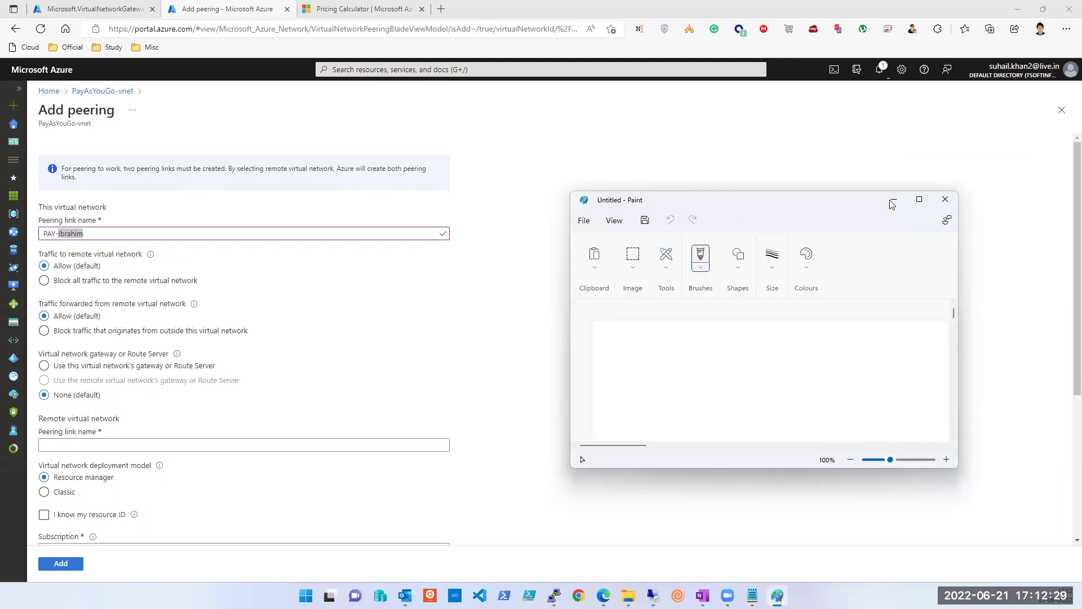
left_click(919, 199)
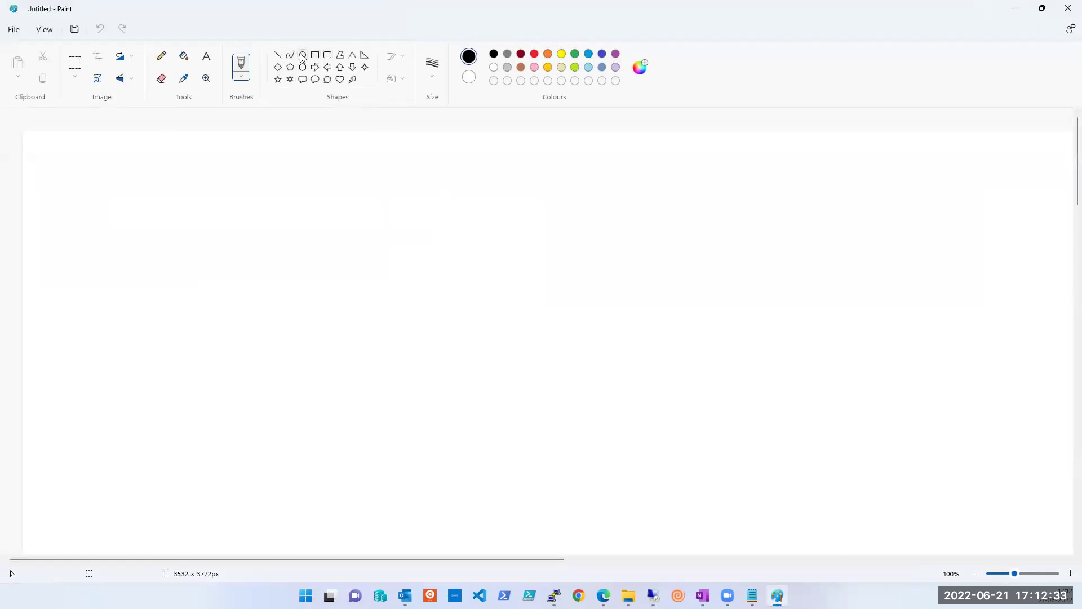
Step: Draw three outlined triangles: one on the left, one at right, one flatter at bottom right
left_click(352, 55)
mouse_move(148, 193)
left_mouse_down()
mouse_move(257, 374)
mouse_move(335, 392)
left_mouse_up()
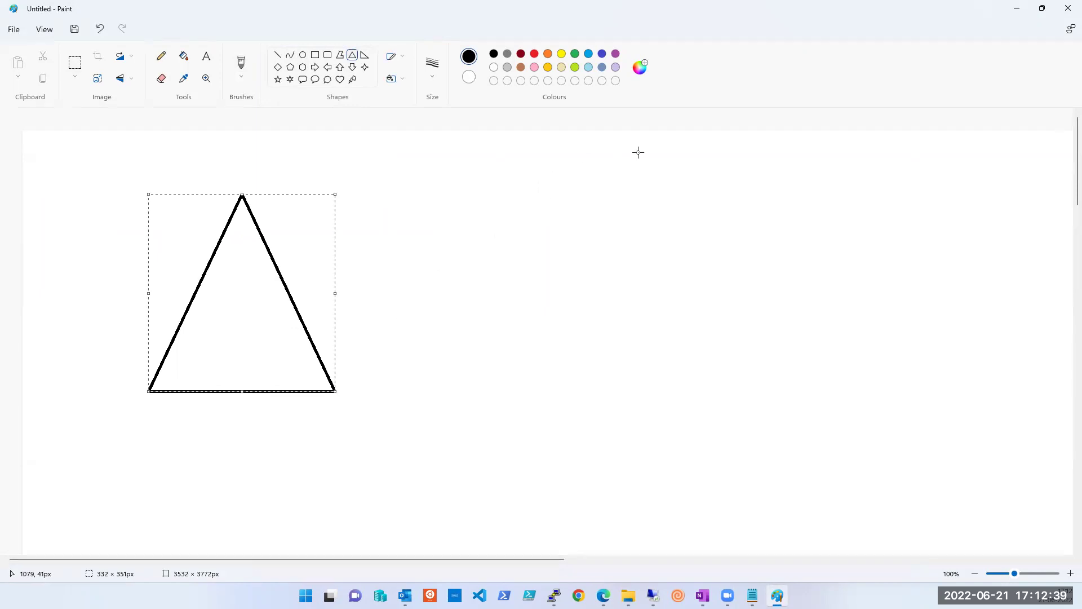
left_click_drag(632, 148, 799, 351)
left_click(773, 421)
left_click_drag(612, 424, 798, 526)
Step: Label the triangles a, b and c, and brush a line joining a to b
left_click(206, 57)
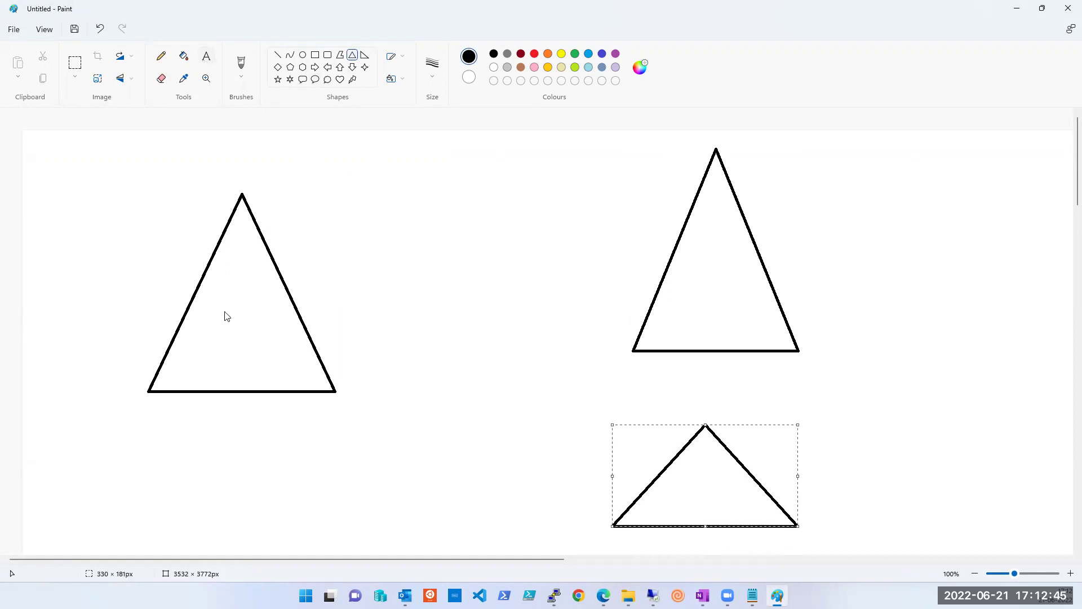
left_click_drag(218, 298, 251, 322)
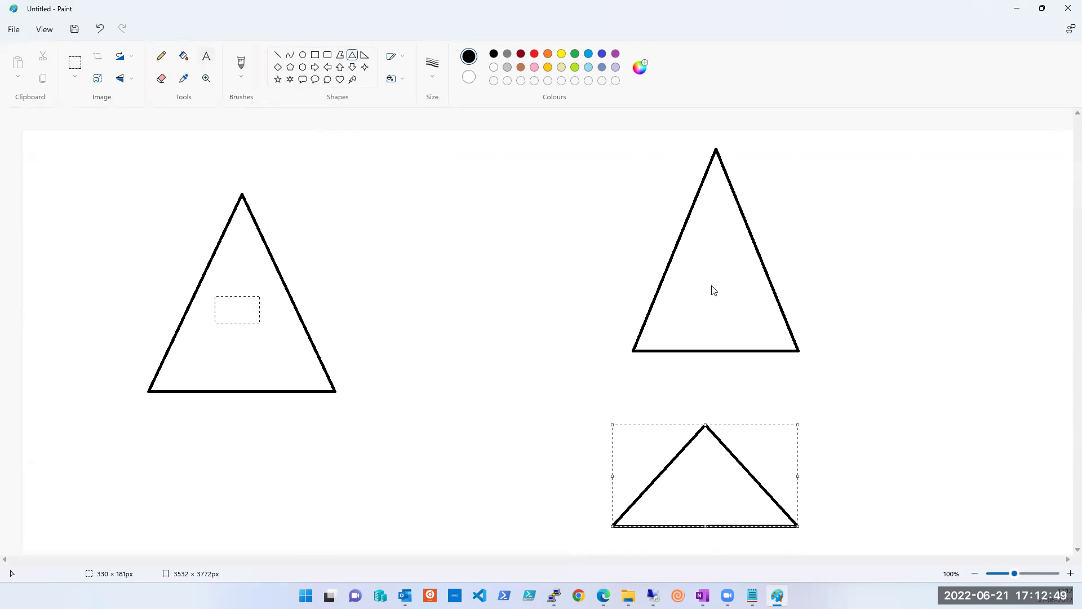
left_click_drag(211, 302, 257, 337)
type("a")
left_click(692, 272)
type("b")
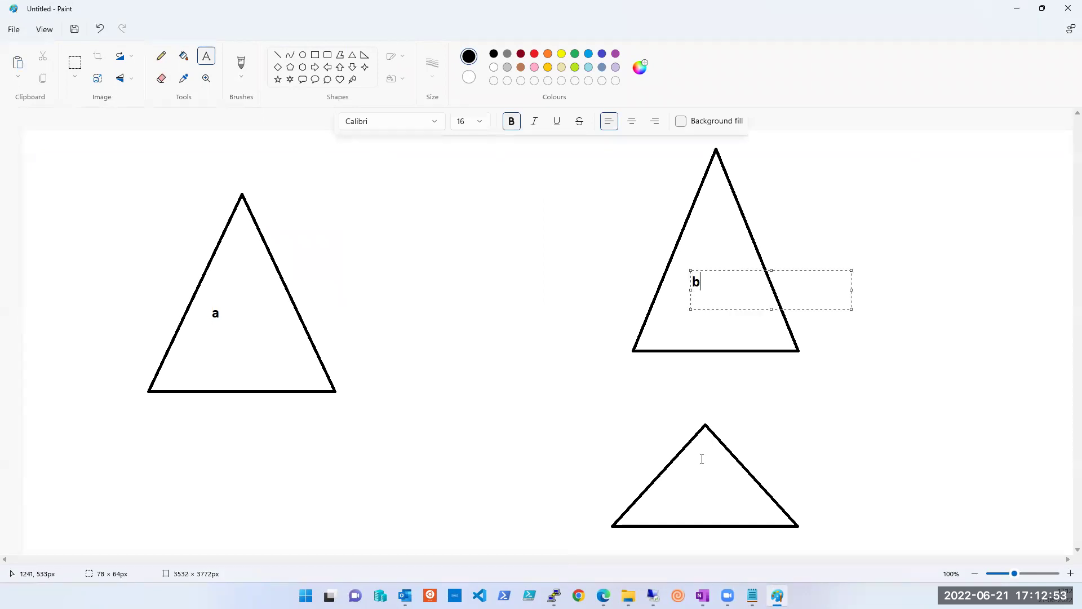
left_click(692, 480)
type("c")
left_click(874, 428)
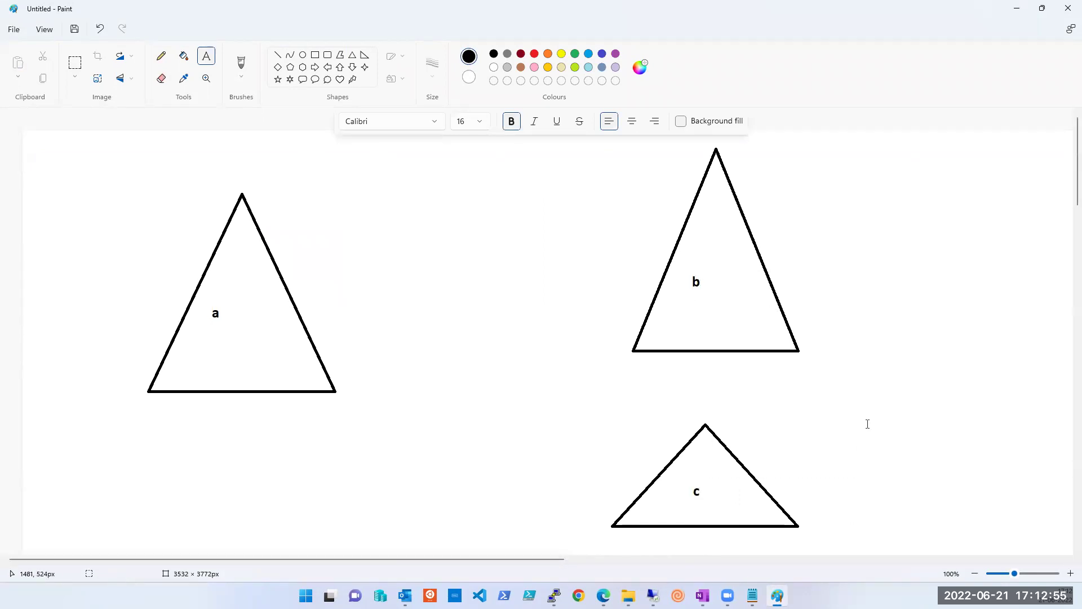
left_click(246, 66)
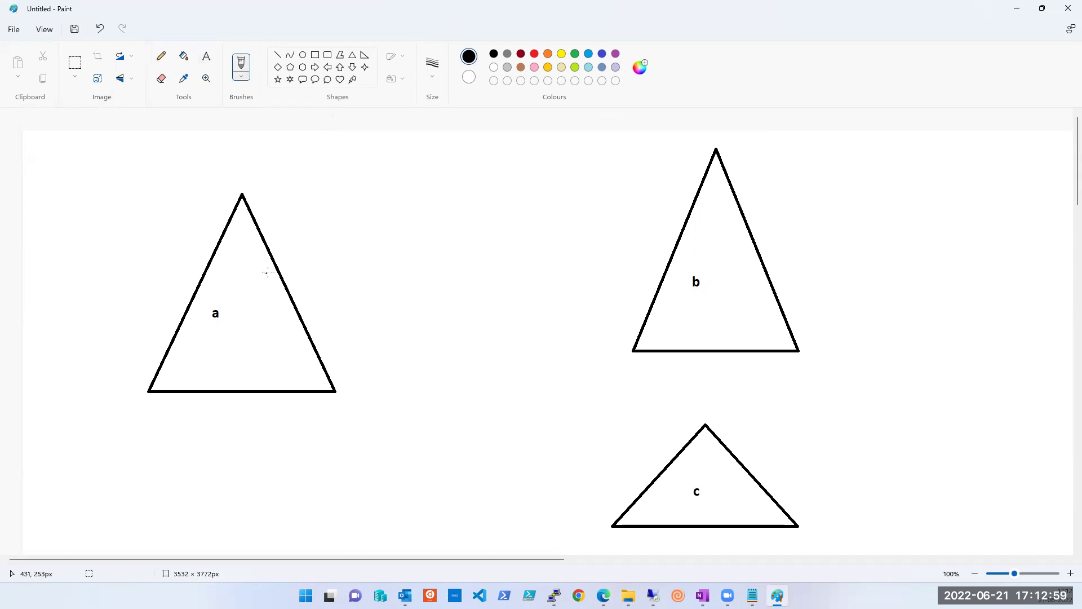
left_click_drag(279, 269, 665, 267)
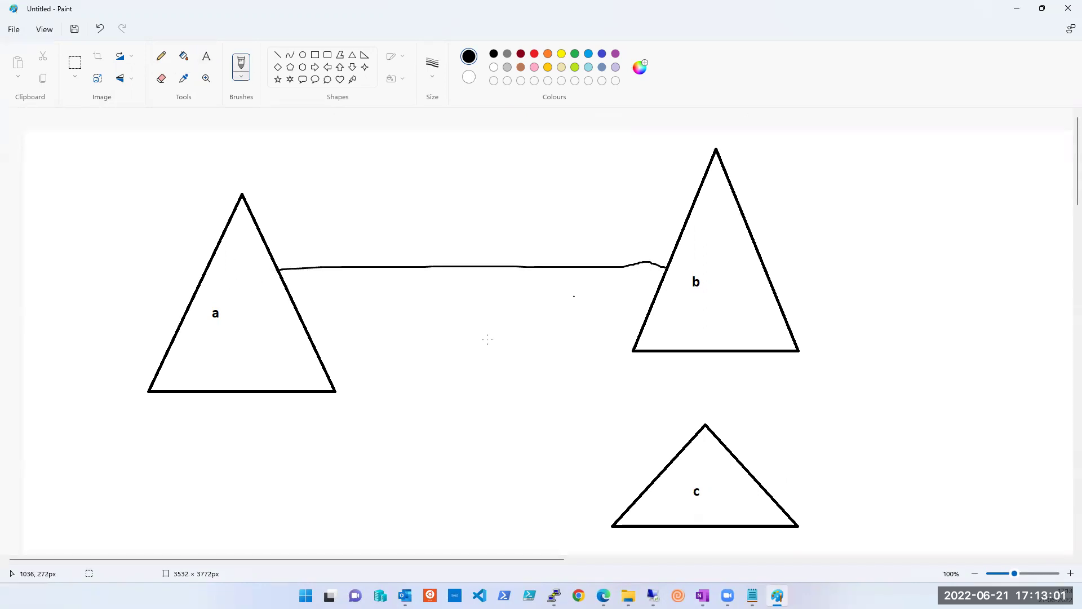
Step: Draw lines linking a to c and c to b, and write Ping inside triangle b
mouse_move(256, 393)
left_mouse_down()
mouse_move(492, 467)
mouse_move(613, 524)
left_mouse_up()
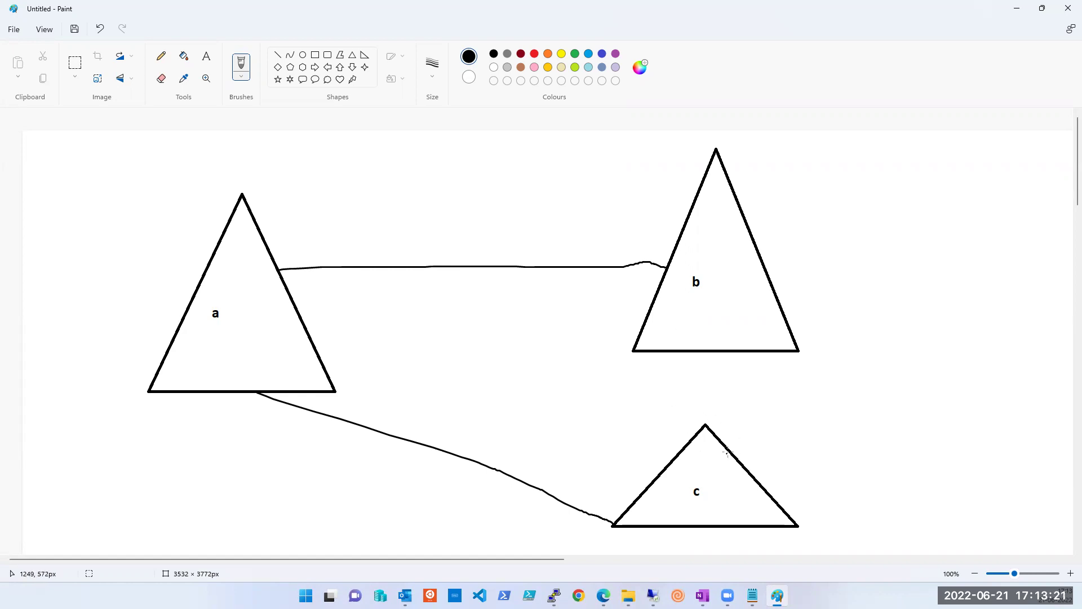
left_click_drag(727, 452, 734, 348)
left_click_drag(621, 516, 293, 392)
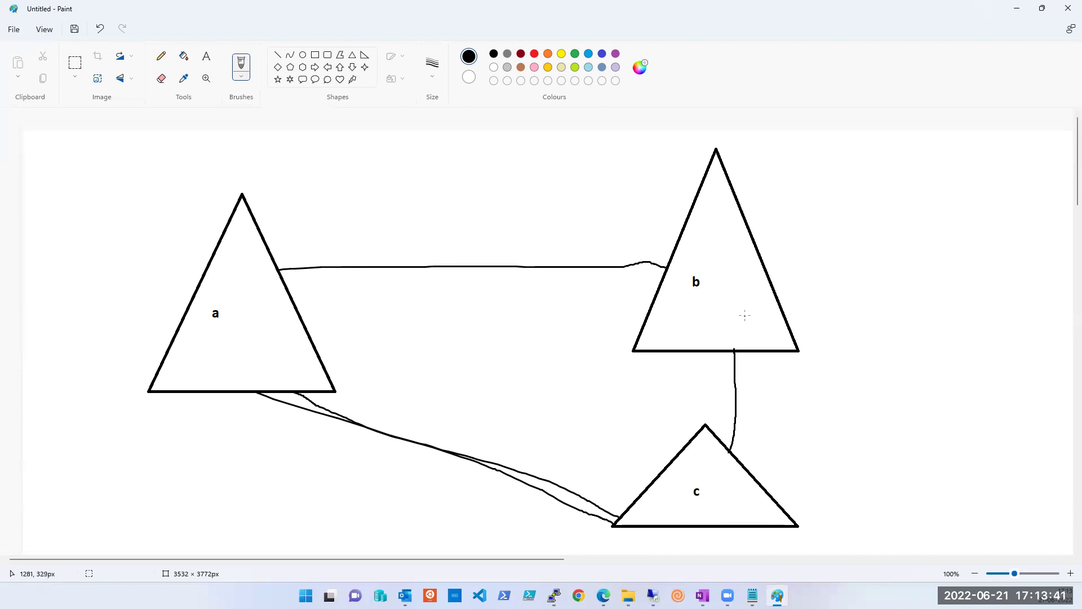
mouse_move(688, 300)
left_mouse_down()
mouse_move(713, 333)
mouse_move(704, 316)
mouse_move(726, 296)
mouse_move(735, 323)
left_mouse_up()
left_click(720, 305)
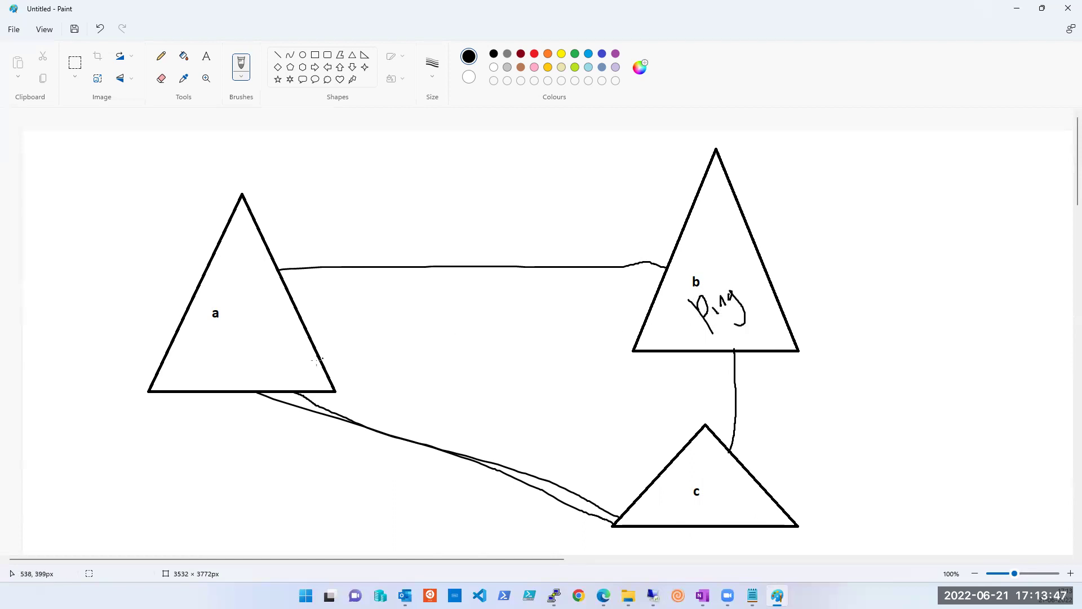
left_click_drag(228, 359, 243, 377)
Step: Erase the line between triangles a and b
left_click(162, 79)
left_click_drag(303, 270, 307, 269)
mouse_move(410, 267)
left_mouse_down()
mouse_move(644, 265)
mouse_move(591, 270)
left_mouse_up()
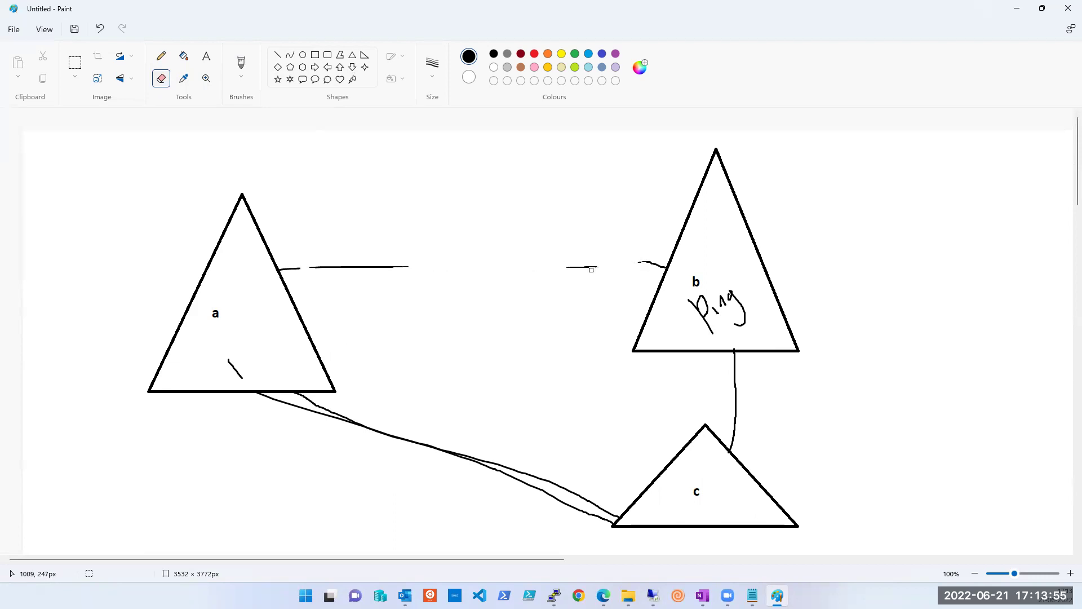
left_click_drag(311, 268, 419, 269)
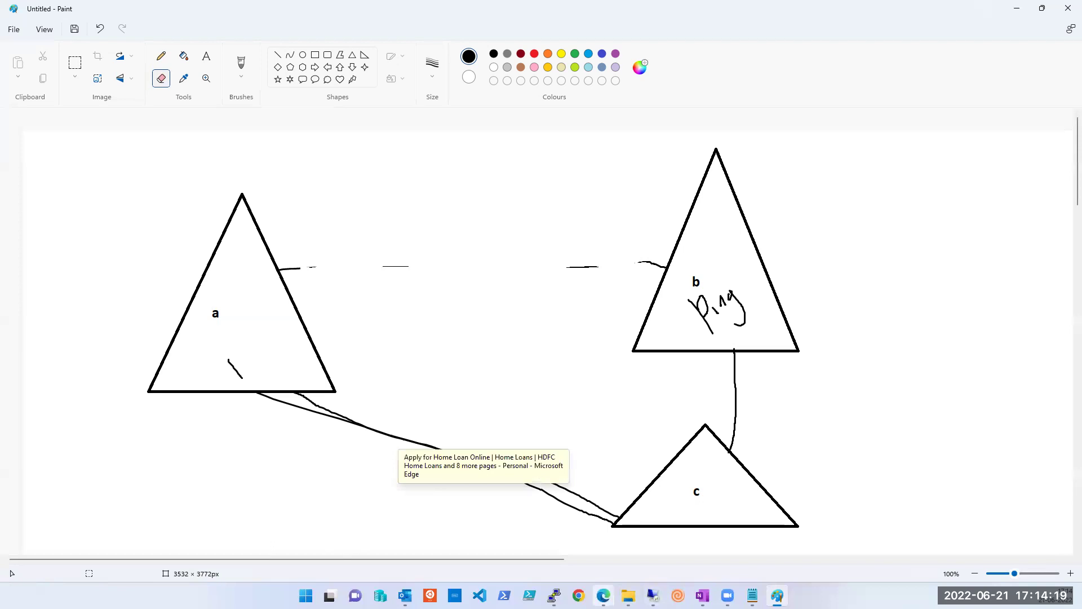
Step: Return to the Azure Add peering form in Edge
mouse_move(603, 595)
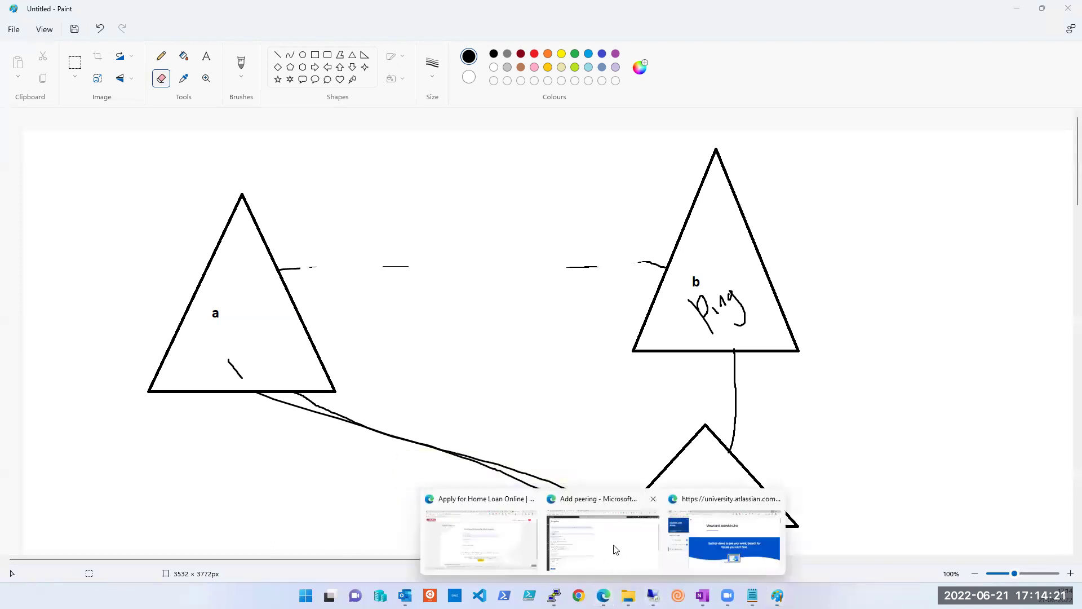
left_click(607, 536)
mouse_move(175, 353)
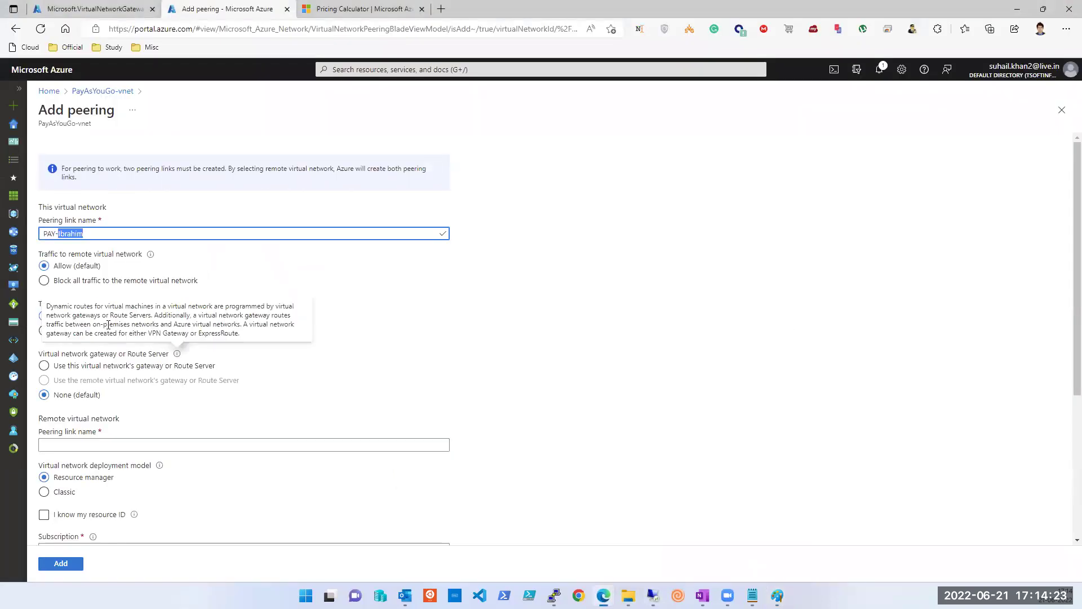
left_click(336, 348)
Step: Copy PAY-Ibrahim into the remote peering link name and edit it to Ibrahim-PAY
mouse_move(190, 306)
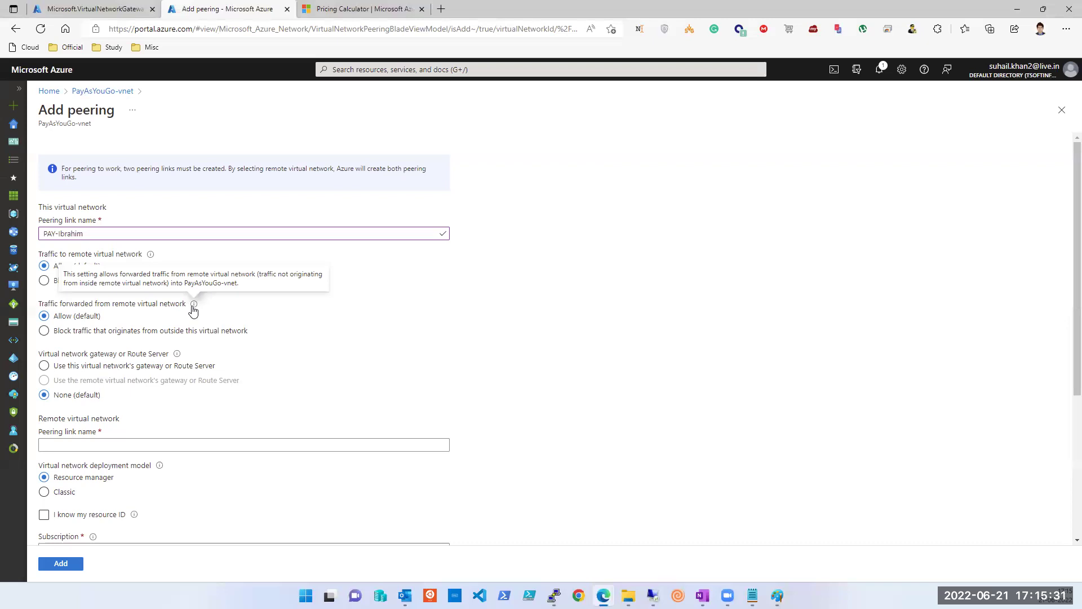
left_click_drag(91, 234, 18, 231)
key("ctrl+c")
left_click(102, 444)
key("ctrl+v")
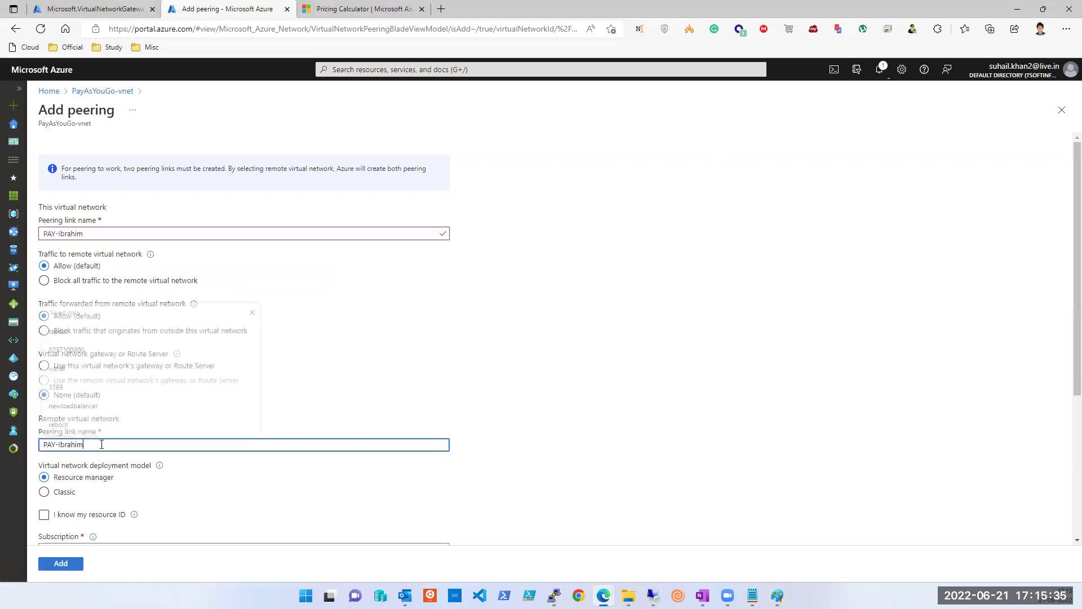
double_click(102, 444)
key("BackSpace")
key("BackSpace")
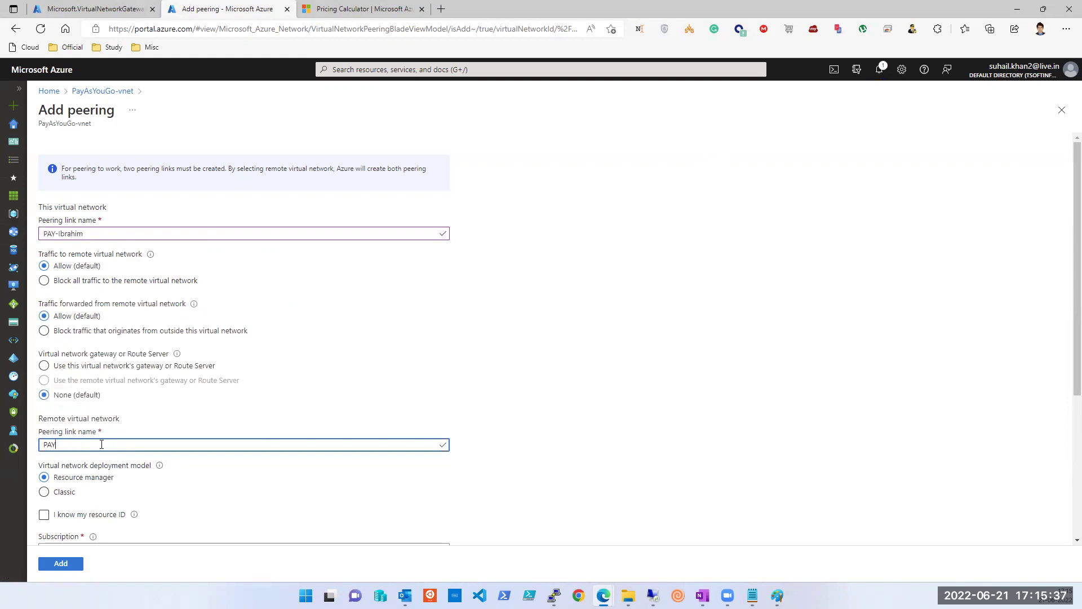
type("Ibrahim-")
Step: Check the remote subscription choices, keeping Pay-As-You-Go selected
scroll(102, 445, "down", 2)
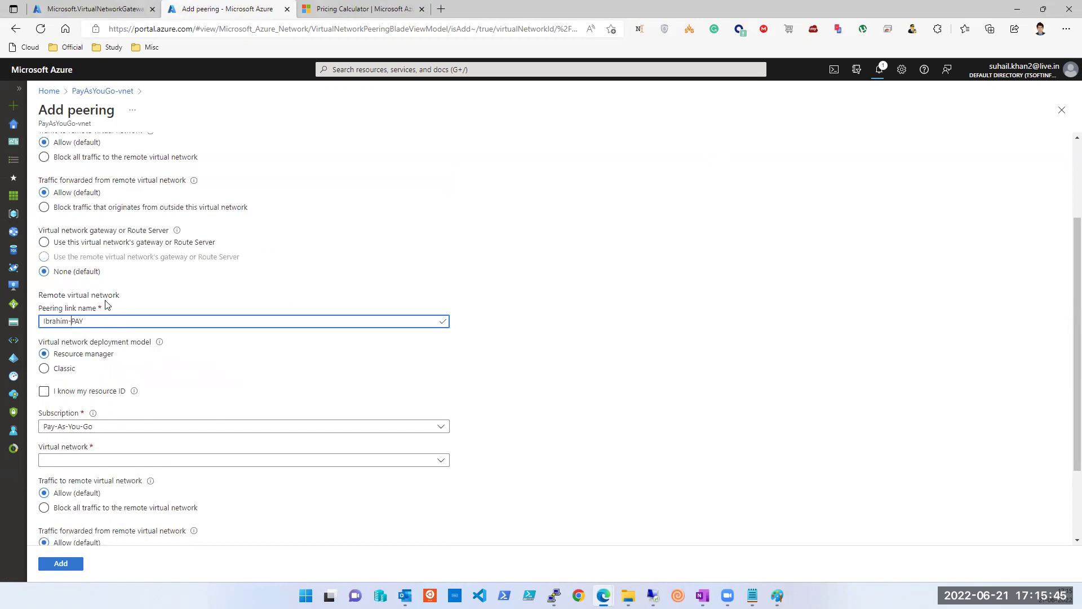
scroll(111, 317, "down", 2)
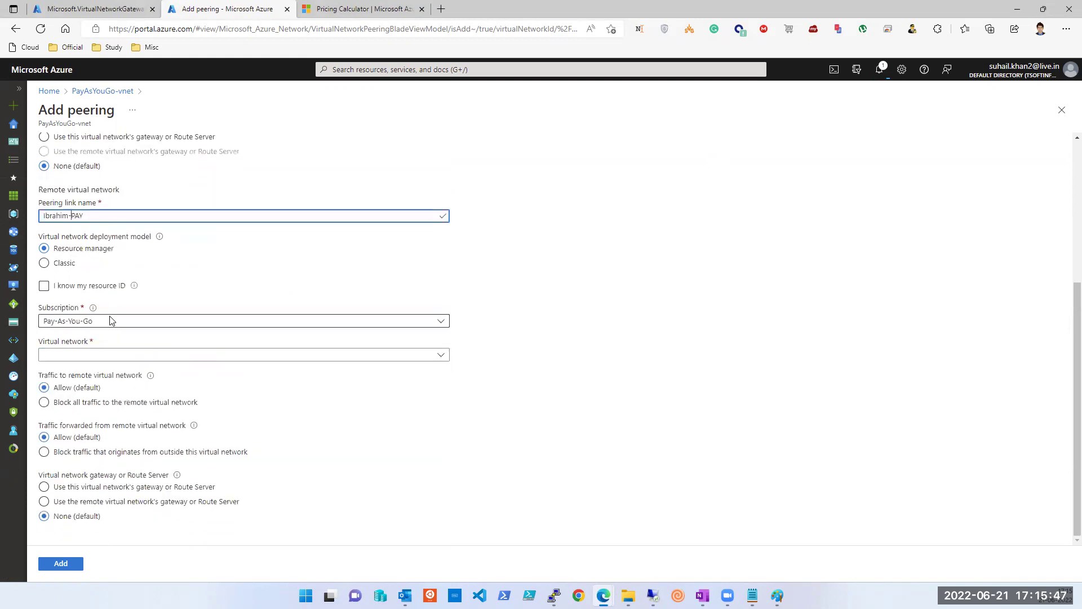
scroll(79, 254, "up", 4)
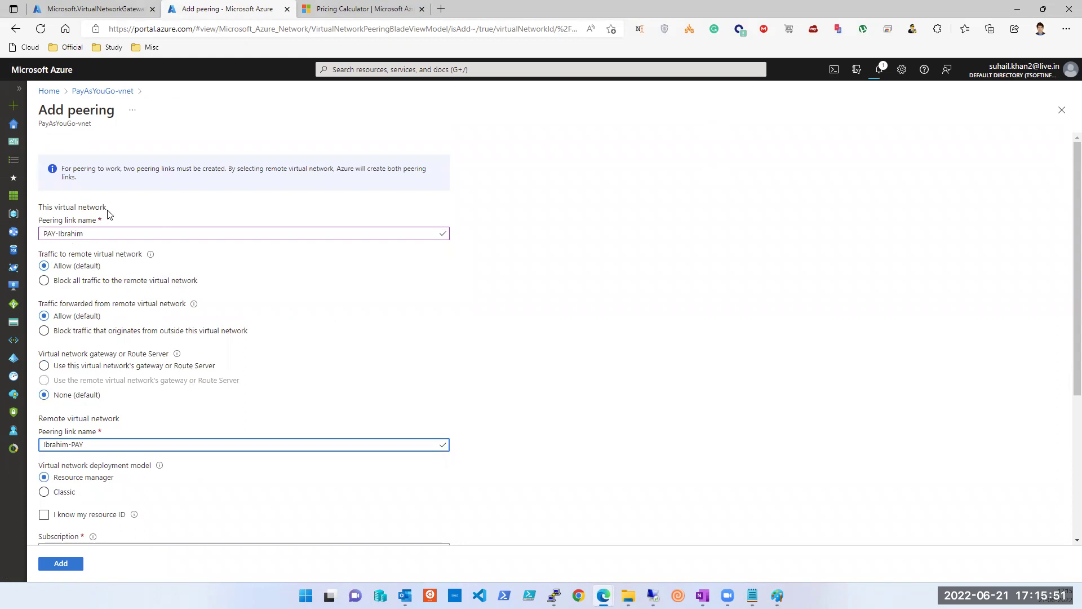
scroll(108, 213, "down", 4)
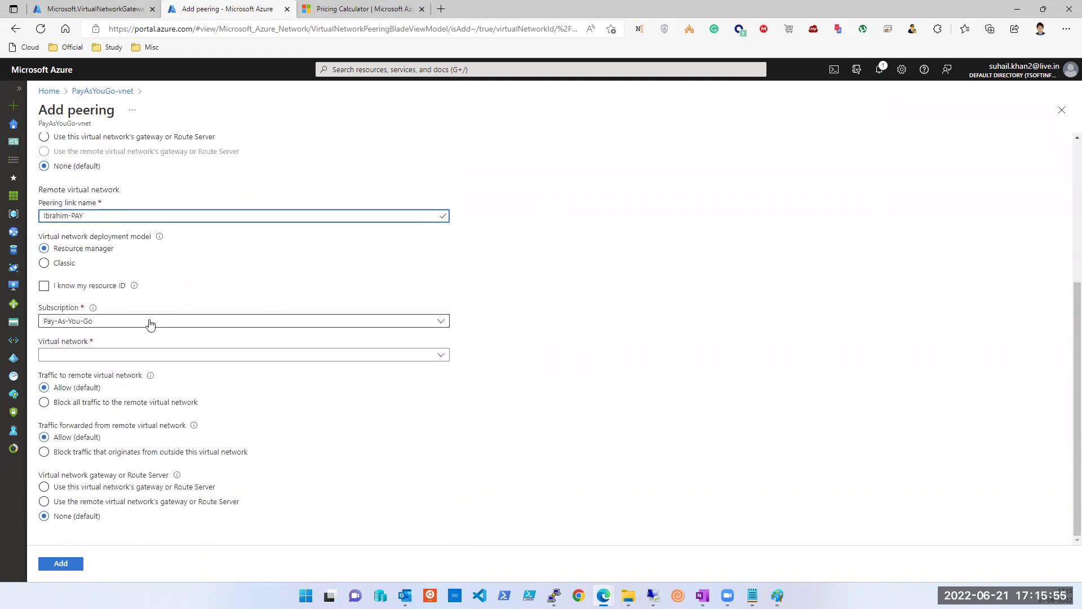
left_click(108, 322)
left_click(109, 322)
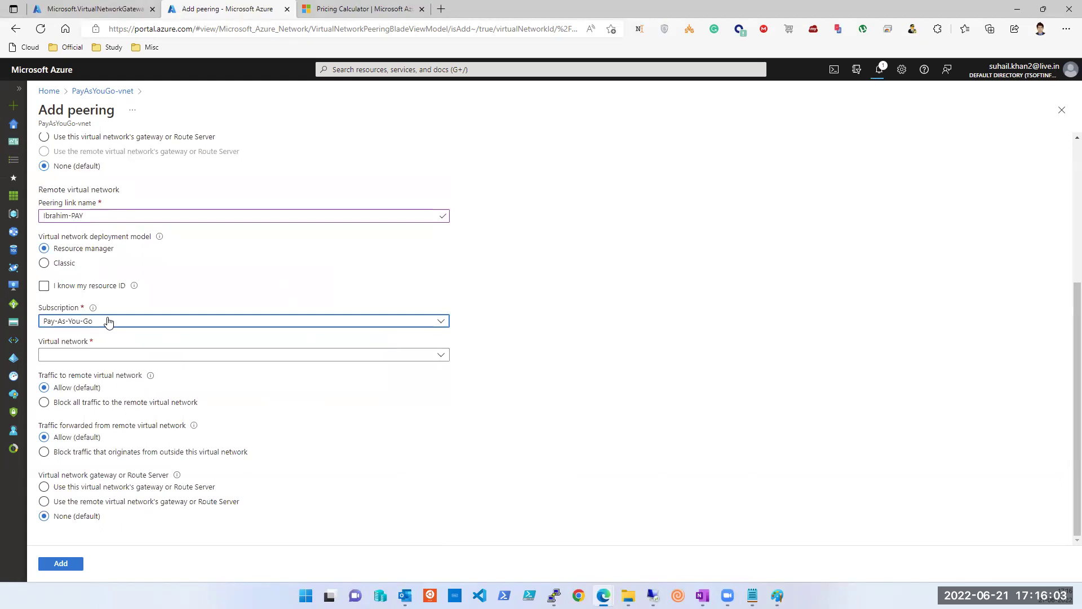
left_click(109, 322)
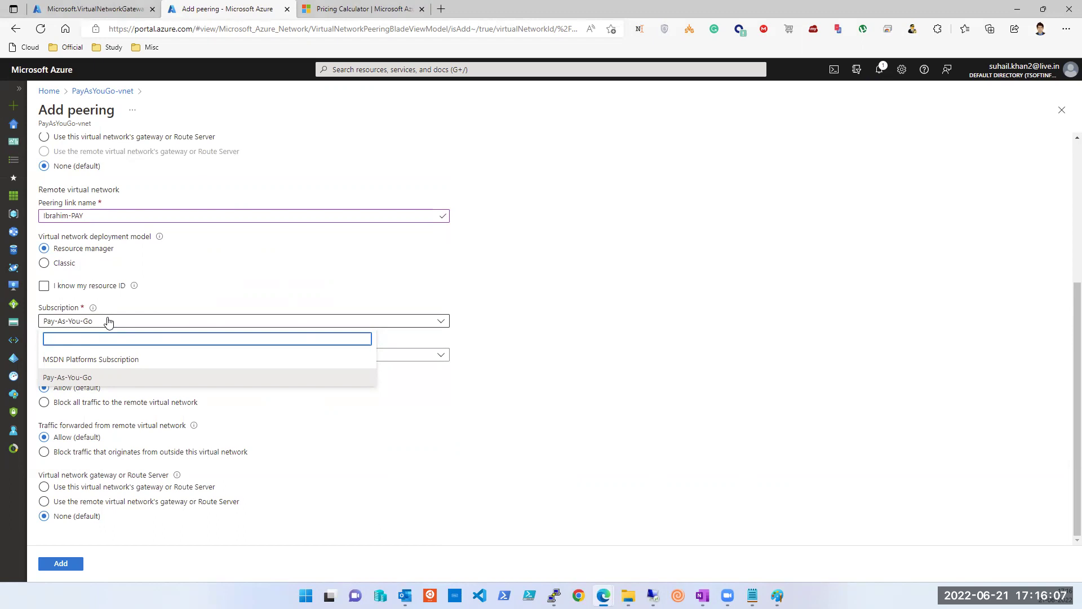
left_click(109, 322)
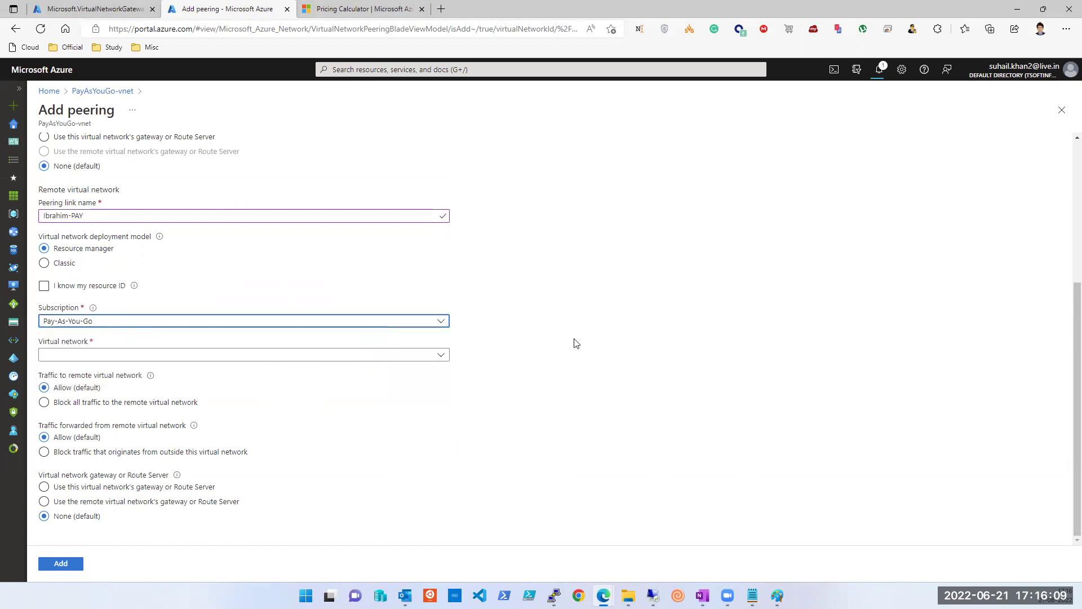
Step: Highlight the This virtual network and Remote virtual network headings for emphasis
scroll(576, 343, "up", 1)
scroll(576, 344, "up", 4)
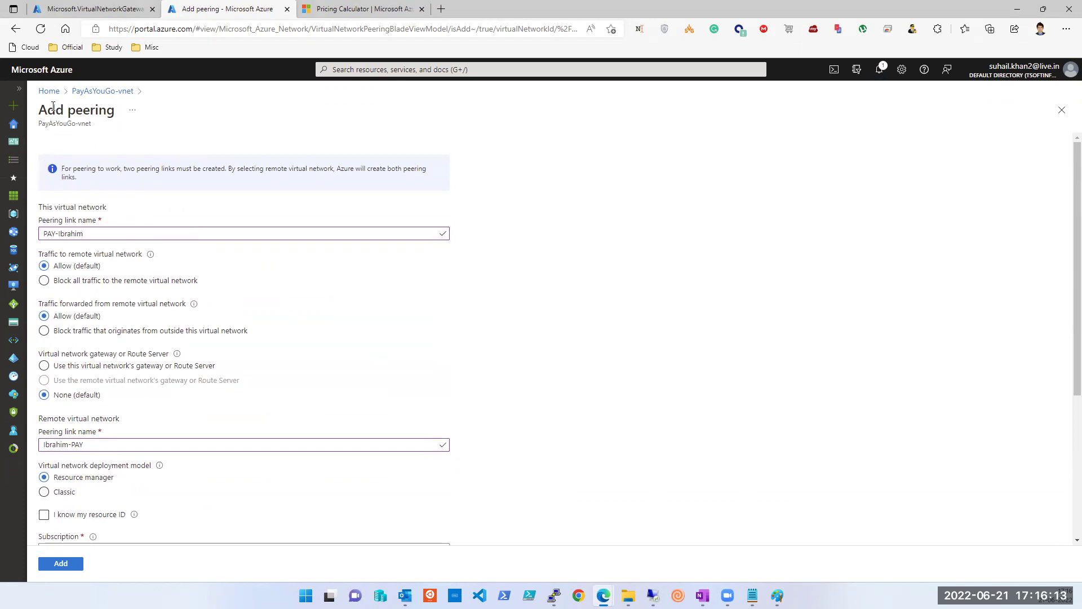
triple_click(50, 205)
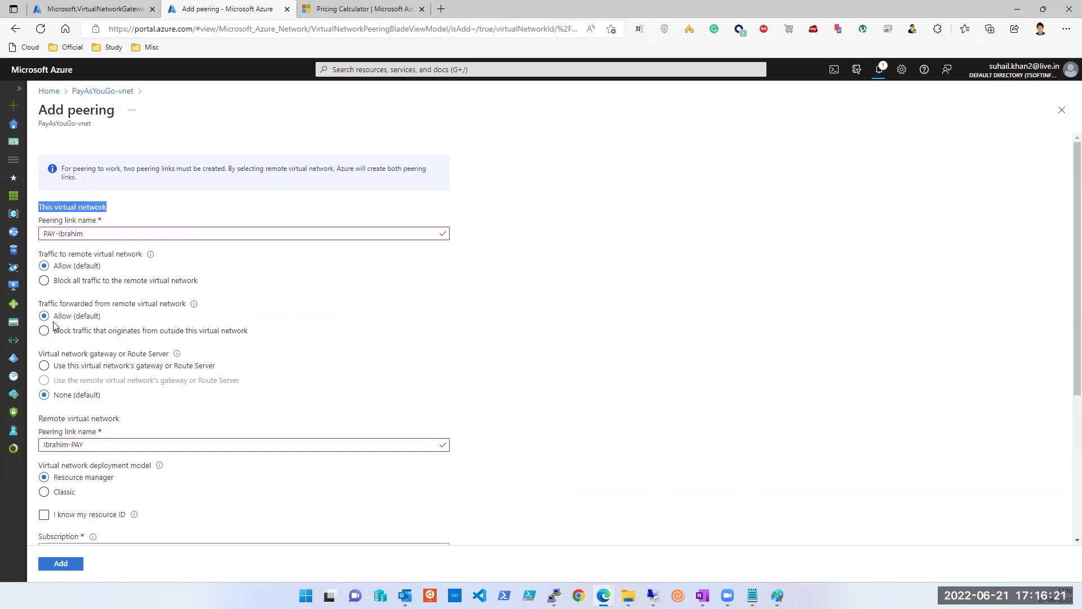
scroll(55, 326, "down", 1)
double_click(64, 358)
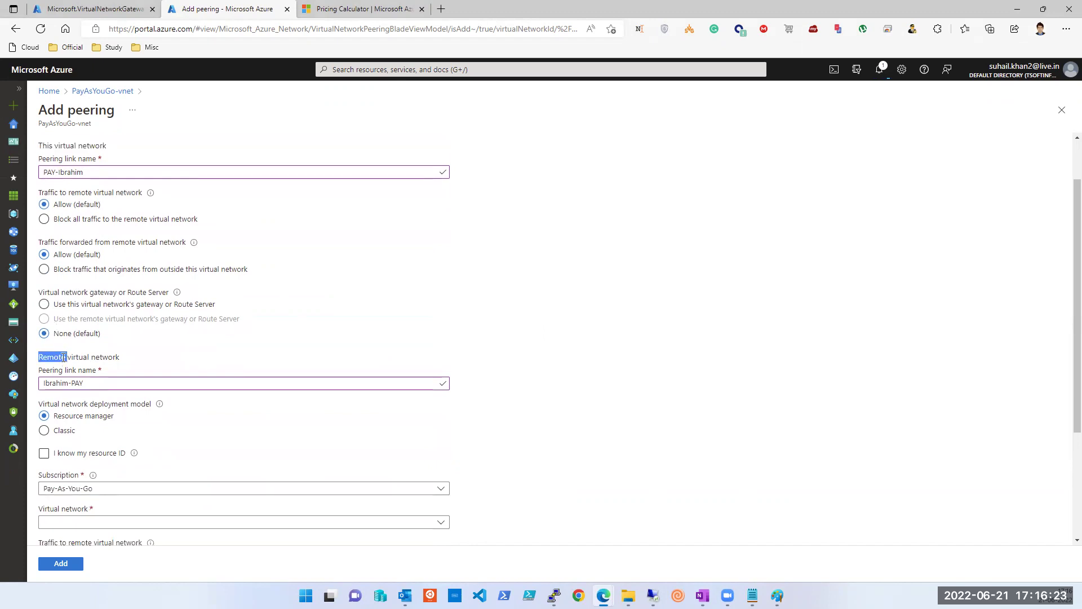
left_click(63, 357)
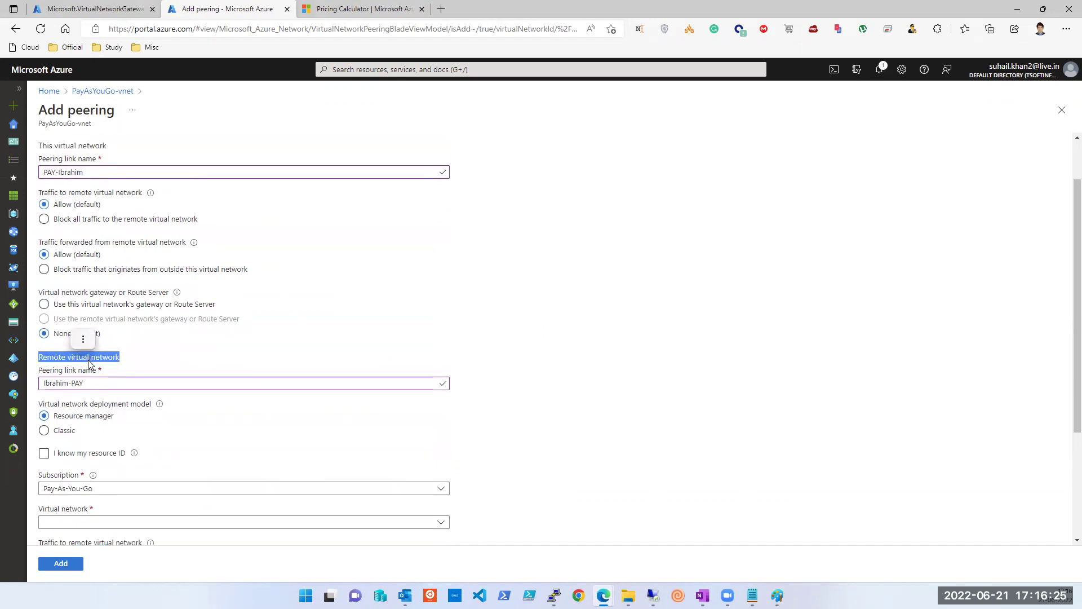
scroll(89, 364, "down", 1)
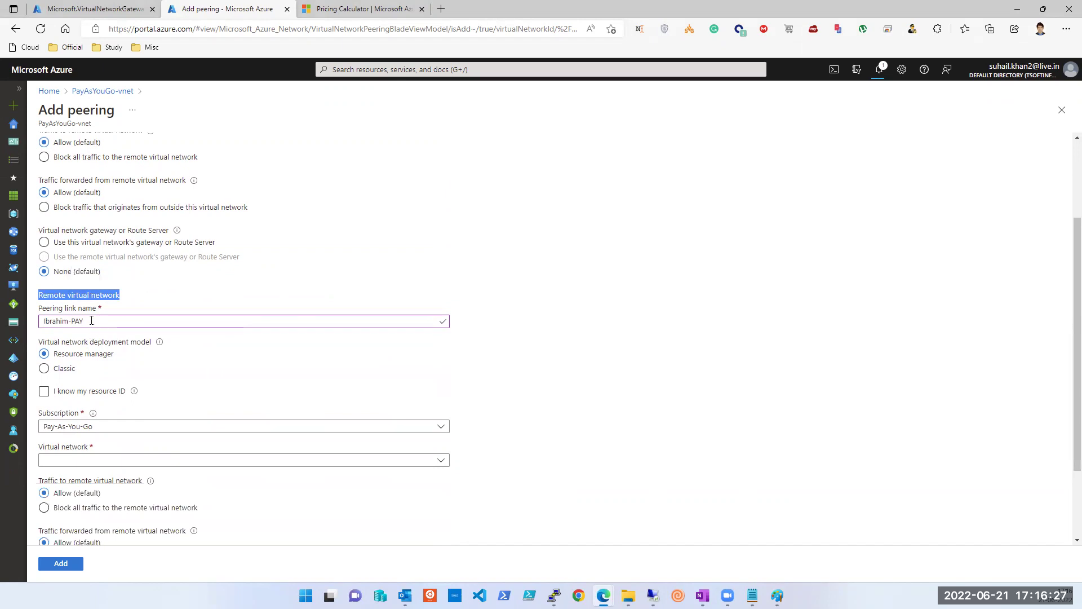
scroll(91, 320, "down", 1)
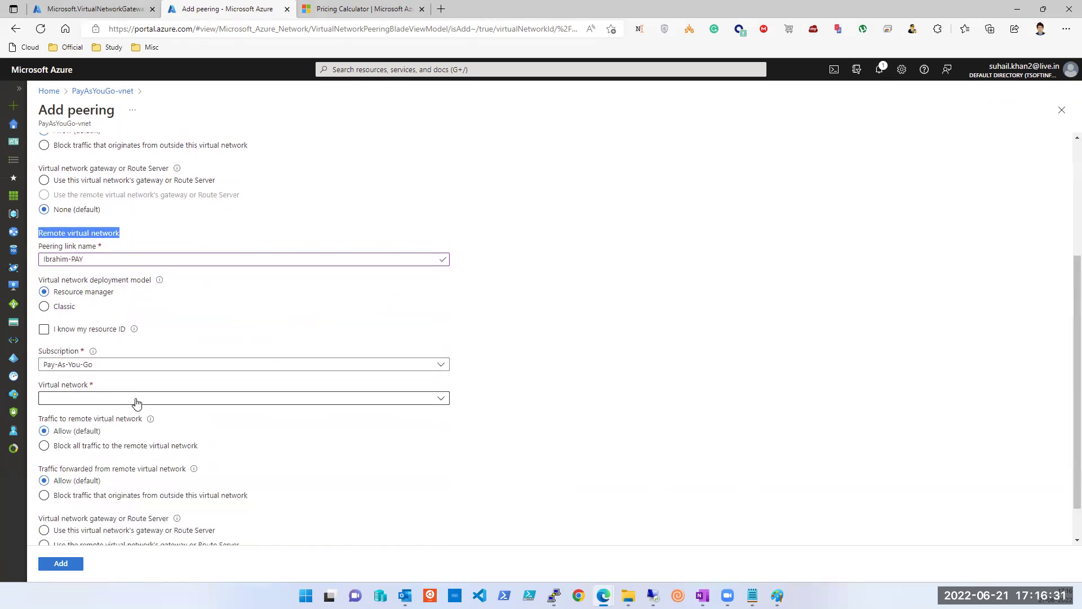
Step: Switch the remote subscription to MSDN Platforms Subscription and choose IbrahimPatel-vnet
left_click(120, 365)
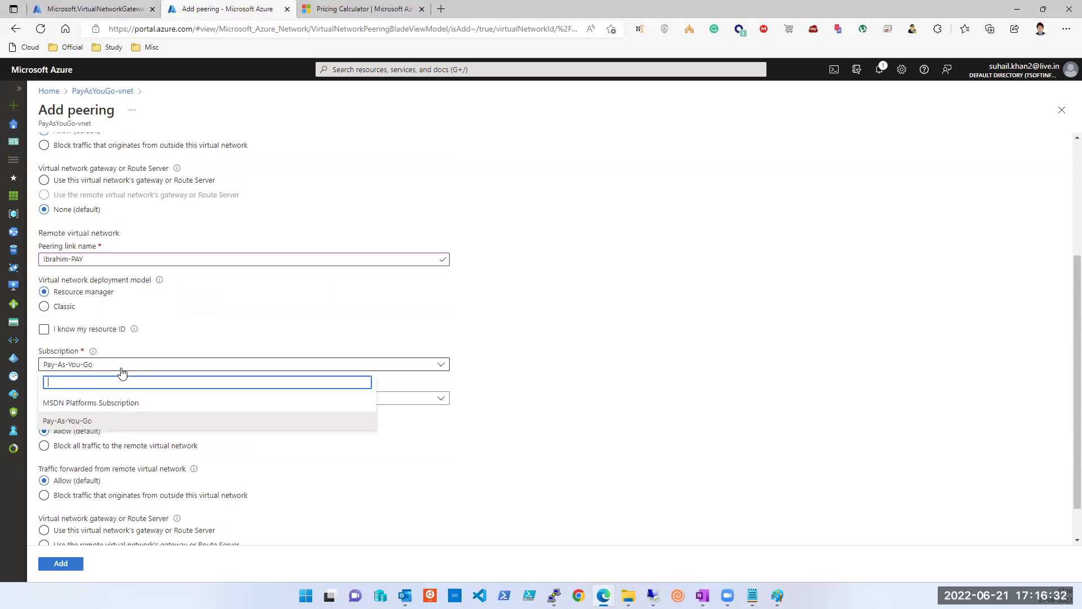
left_click(107, 402)
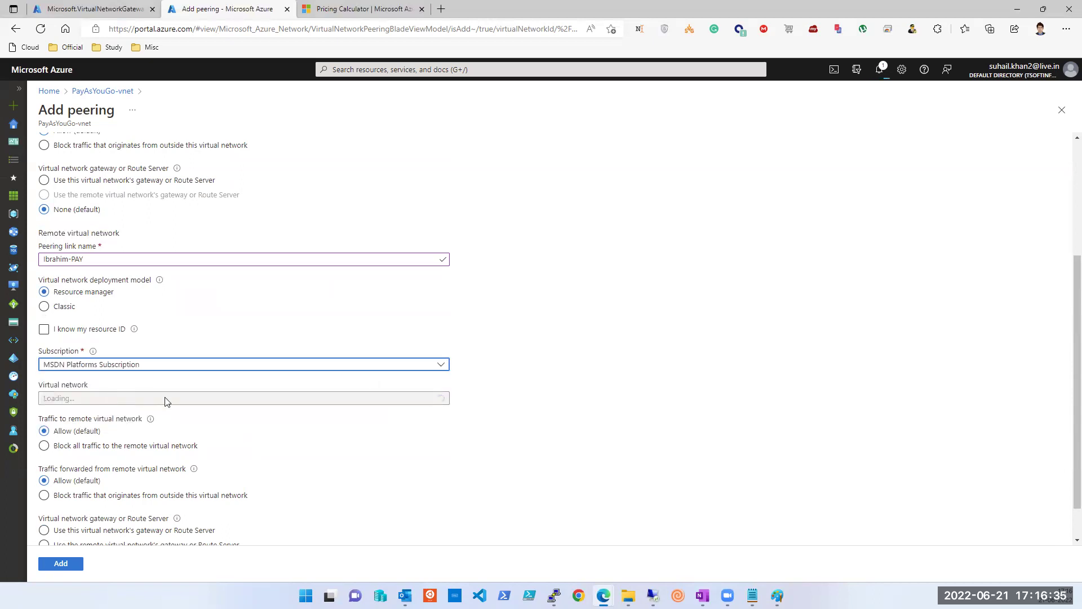
left_click(249, 401)
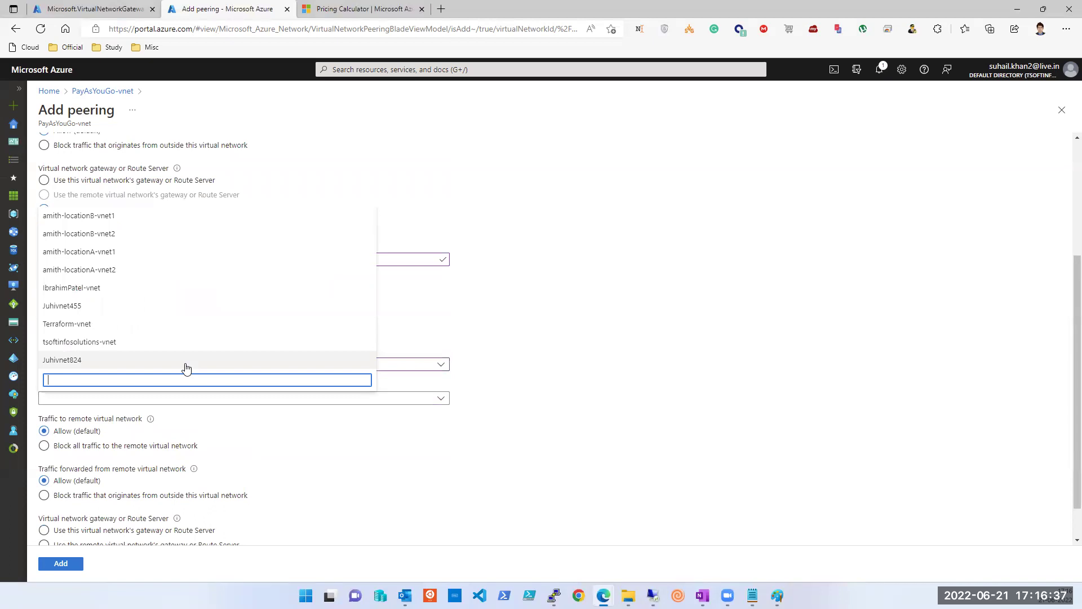
left_click(737, 452)
left_click(87, 397)
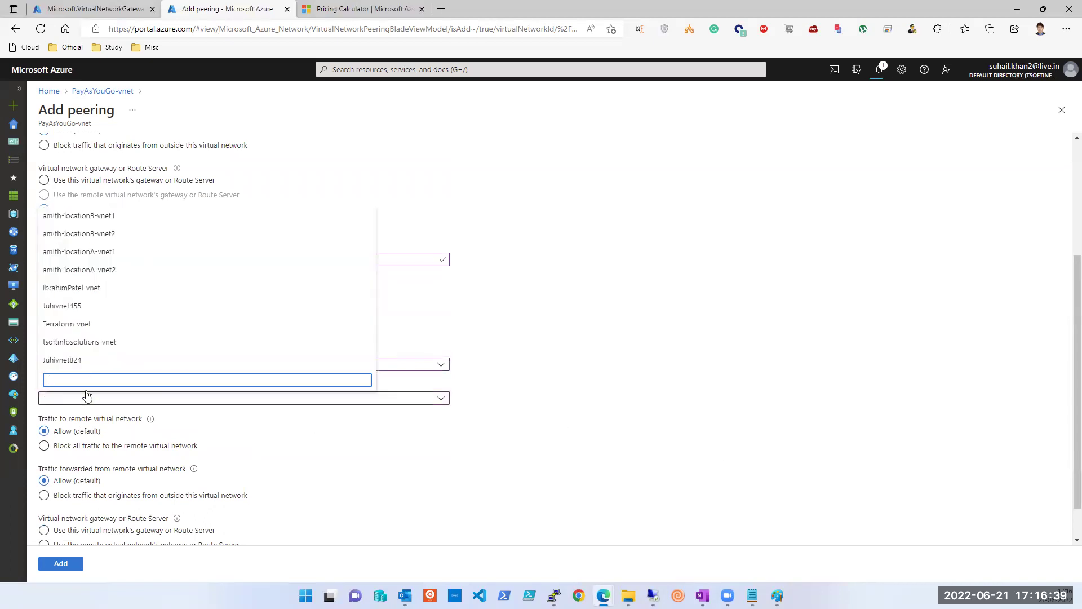
left_click(82, 293)
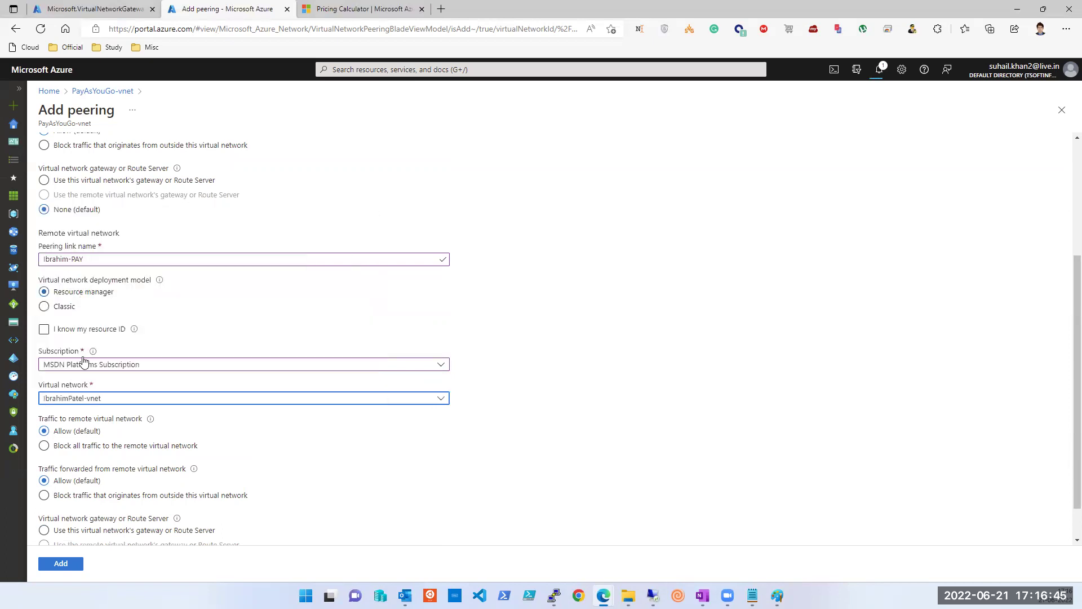
Step: Tick 'I know my resource ID' and read through the remote network's resource ID
scroll(69, 434, "down", 1)
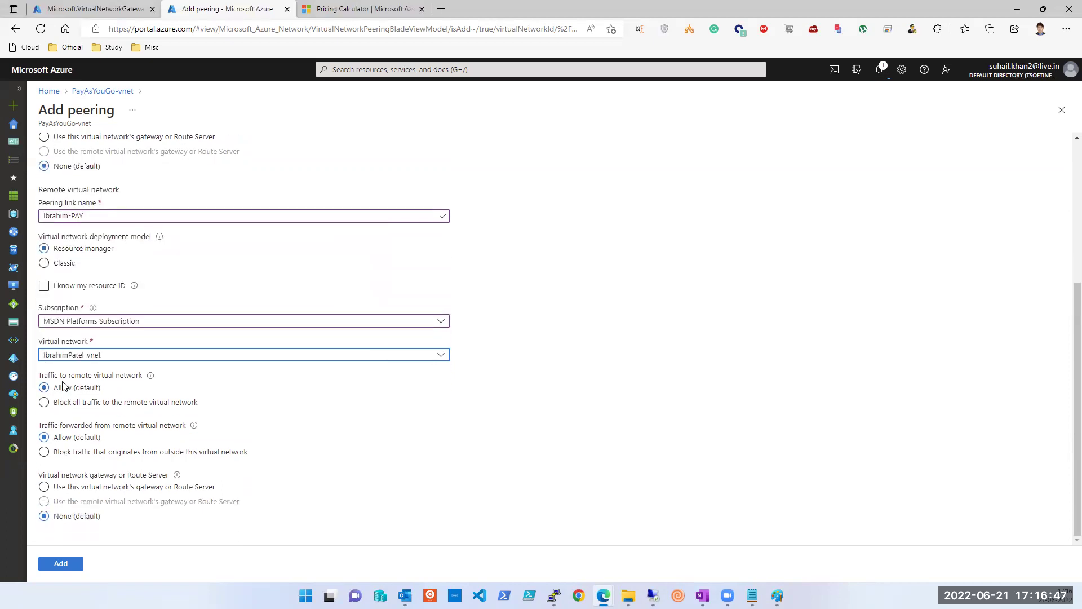
scroll(69, 439, "up", 2)
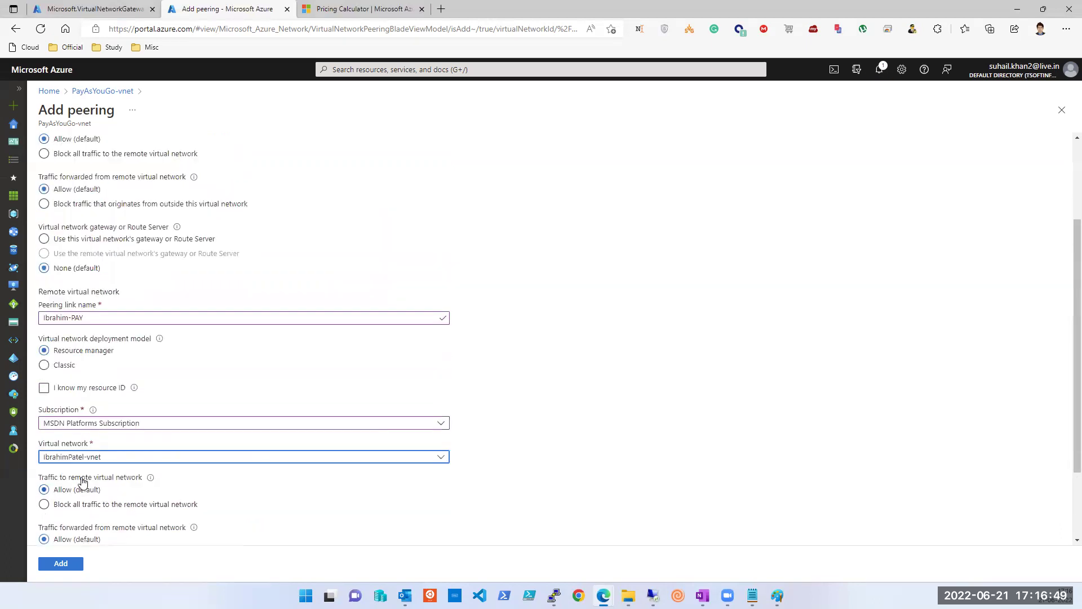
left_click(45, 411)
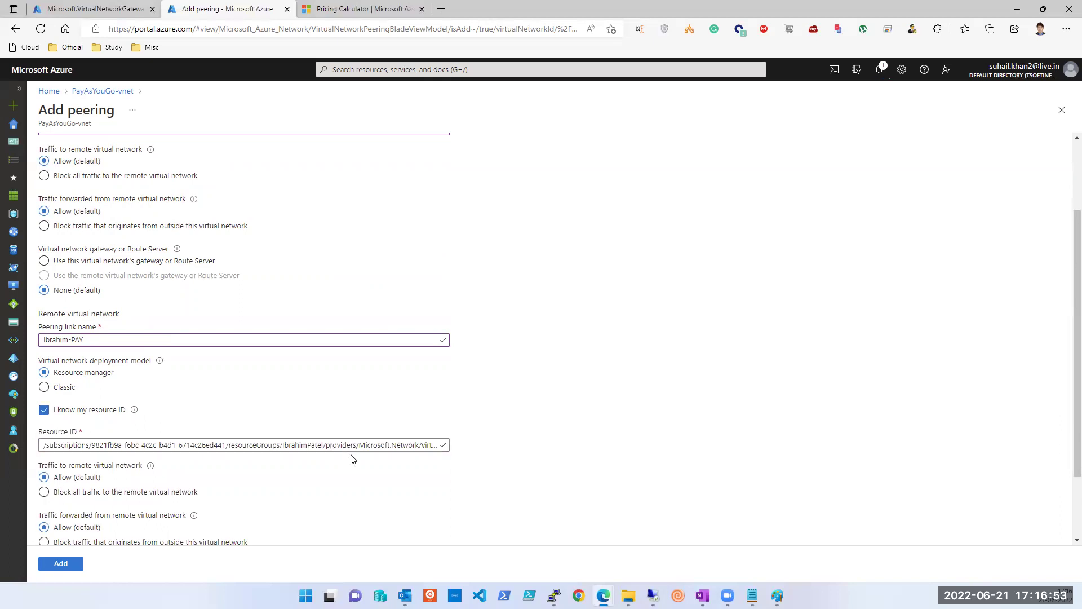
left_click(298, 447)
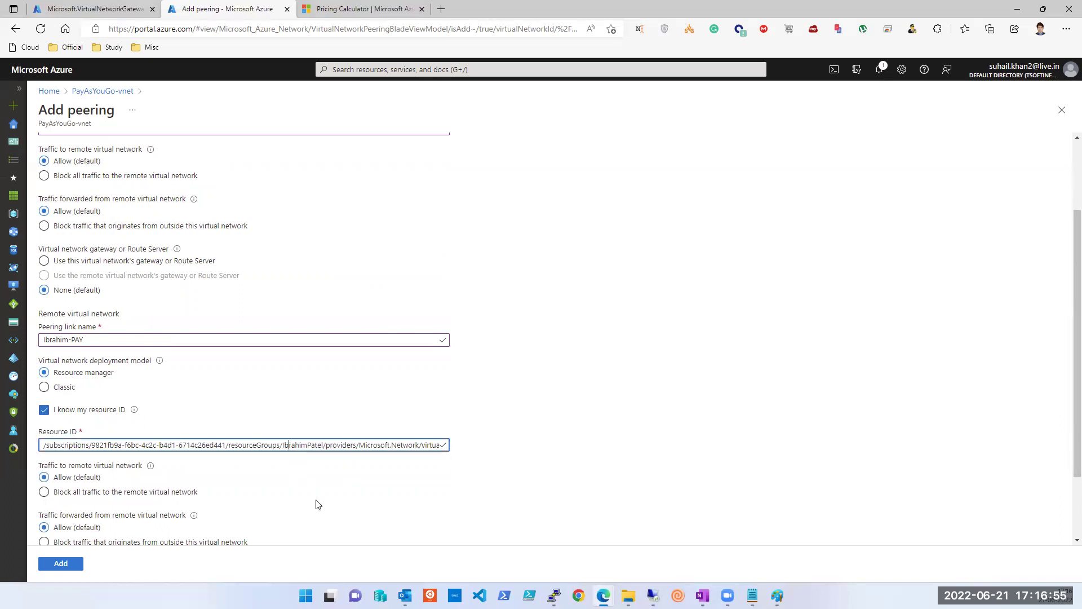
key("Right")
key("Right")
key("Right")
key("Right")
key("Right")
key("Right")
key("Right")
key("Right")
key("Right")
key("Right")
key("Right")
key("Right")
key("Right")
key("Right")
key("Right")
key("Right")
key("Right")
key("Right")
key("Right")
key("Right")
key("Right")
key("Right")
key("Right")
key("Right")
key("Right")
key("Right")
key("Right")
key("Right")
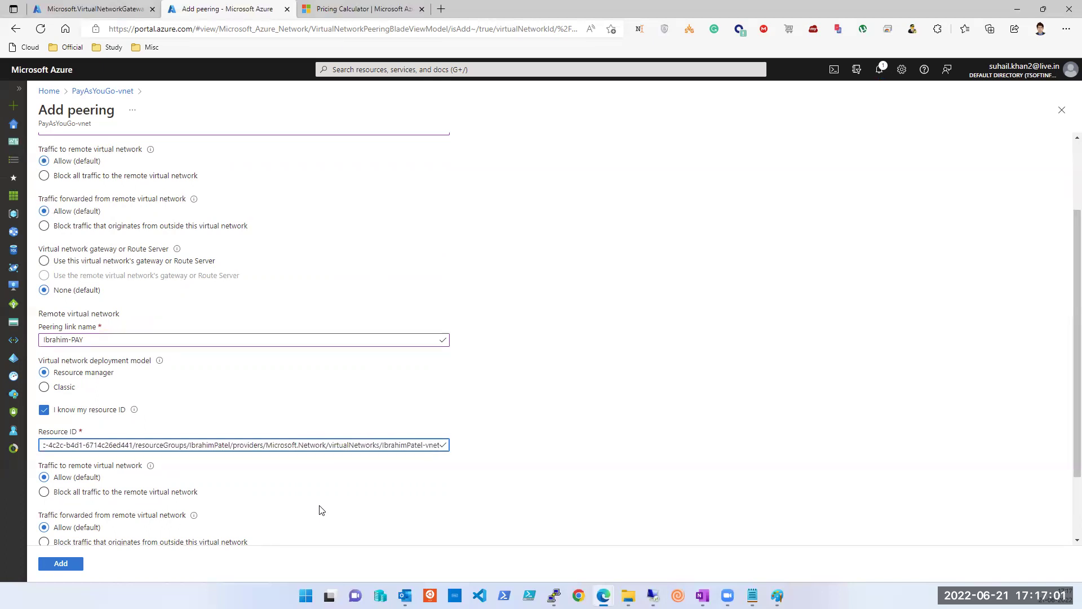
key("Left")
key("Left")
key("Left")
key("Left")
key("Left")
key("Left")
key("Left")
key("Left")
key("Left")
key("Left")
key("Left")
key("Left")
Step: Untick the resource ID option, reselect MSDN Platforms Subscription, and check the gateway deployment
left_click(45, 412)
left_click(60, 448)
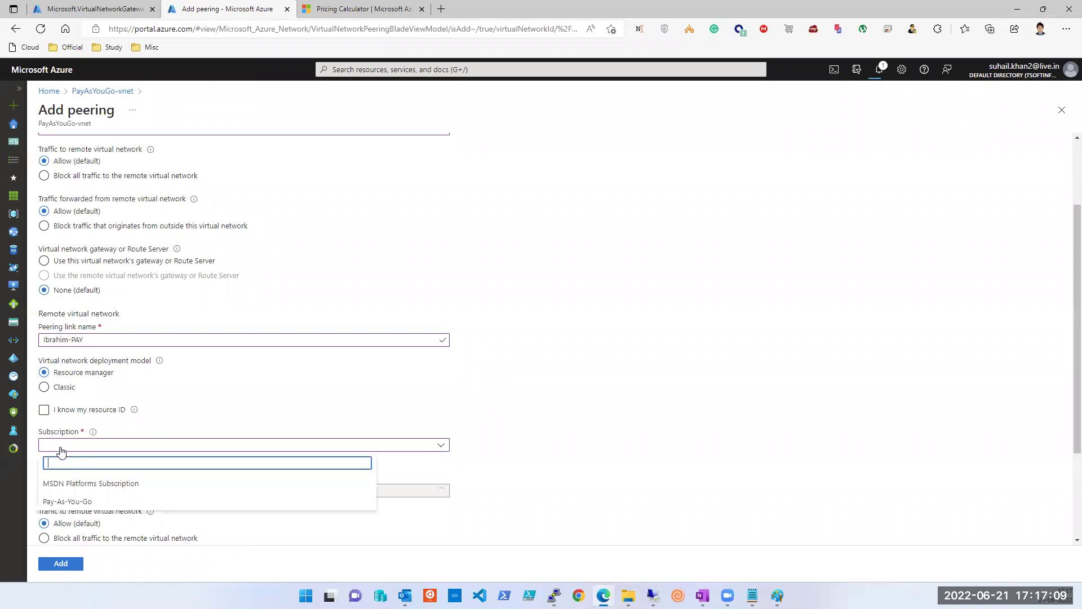
left_click(65, 482)
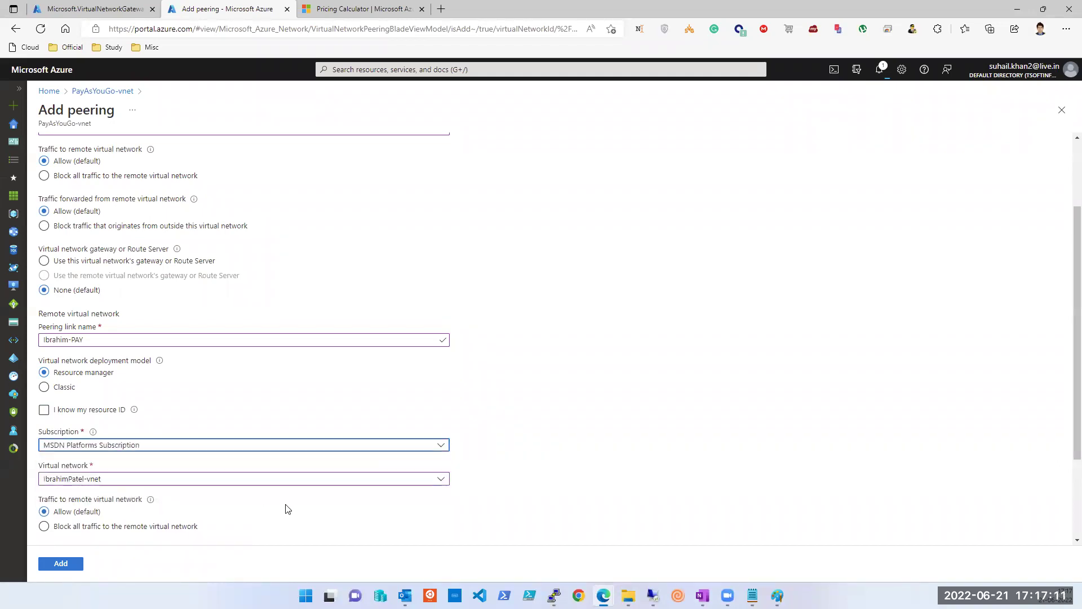
scroll(279, 510, "down", 3)
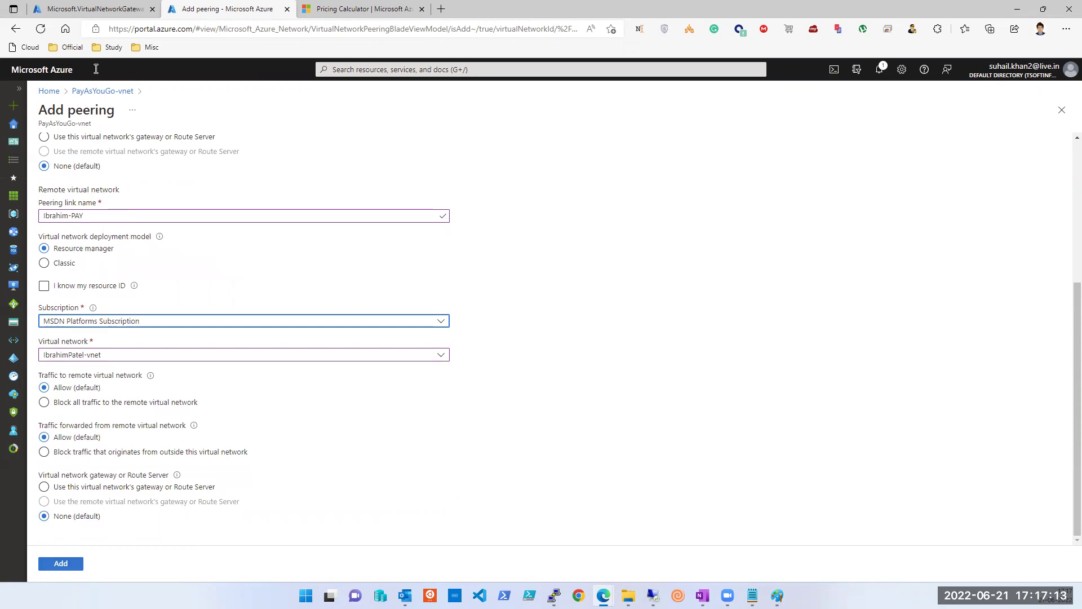
left_click(96, 9)
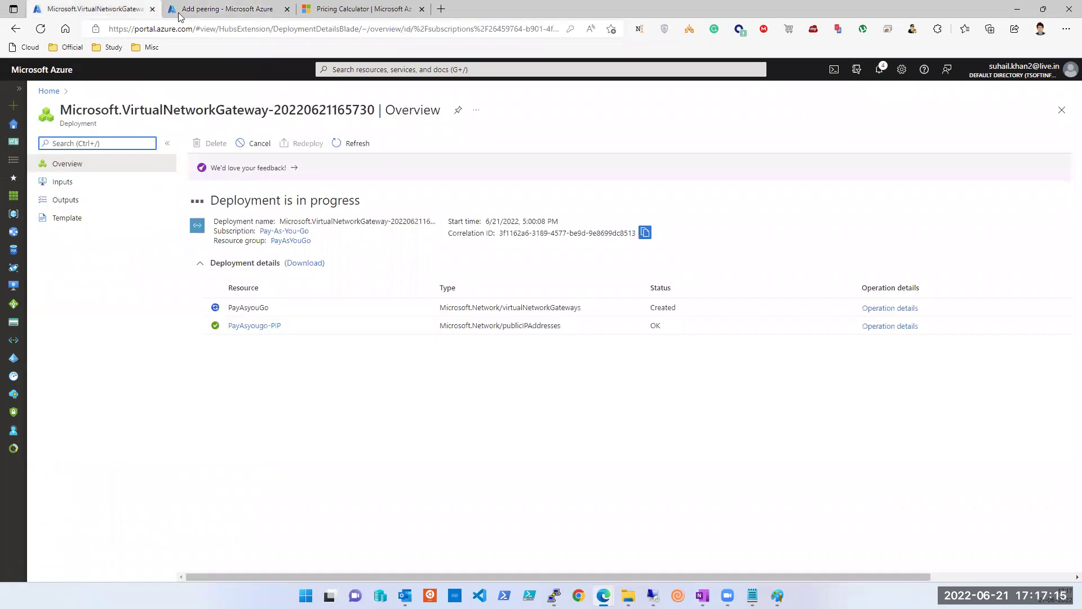
Step: Back on the Add peering form, add the PAY-Ibrahim peering to IbrahimPatel-vnet
left_click(200, 10)
left_click(59, 564)
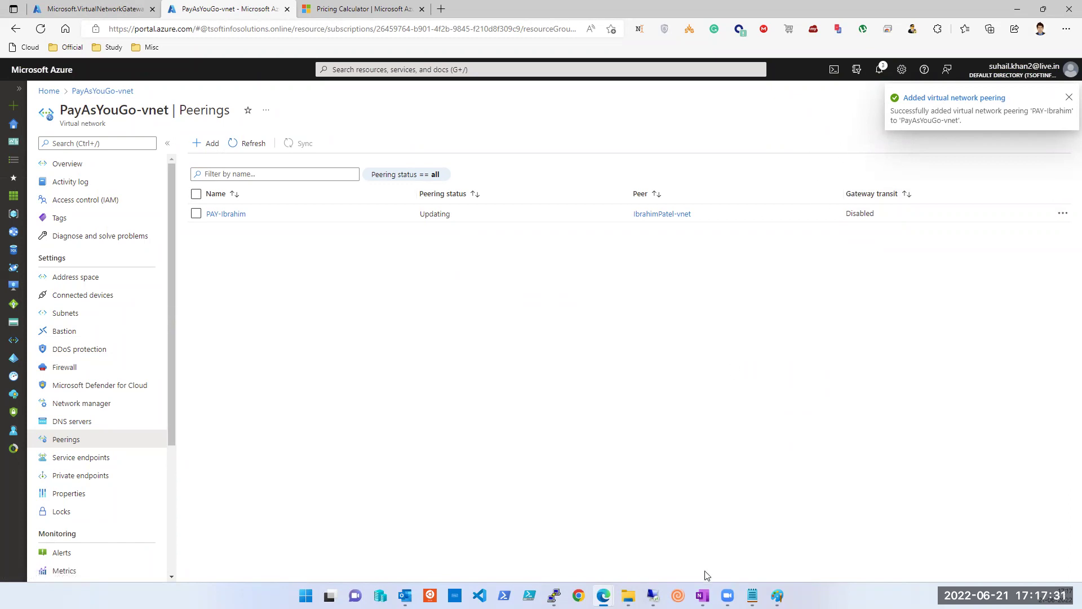
mouse_move(554, 595)
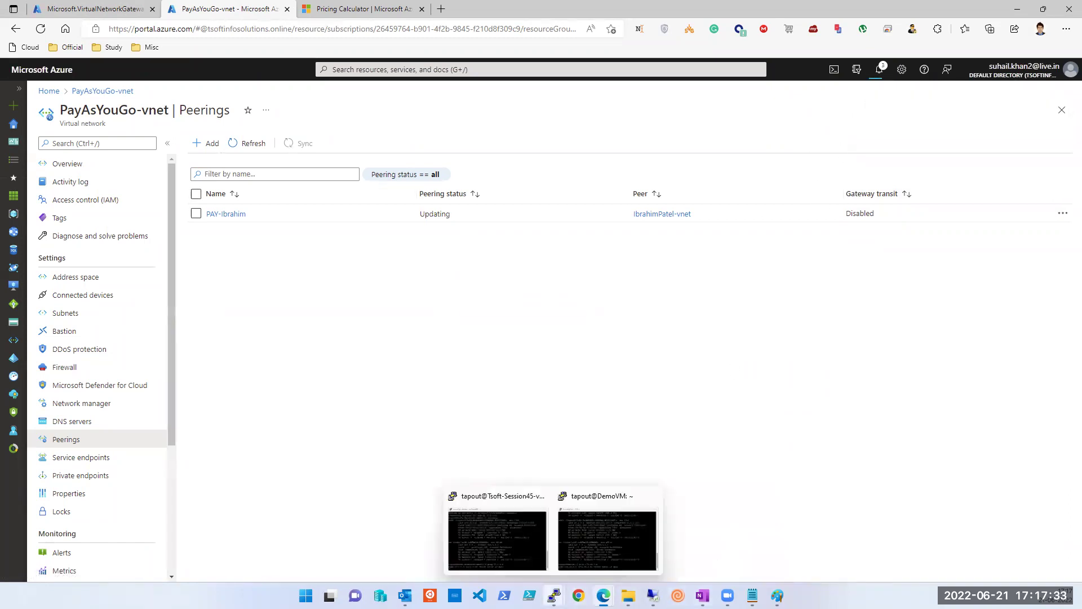
left_click(538, 558)
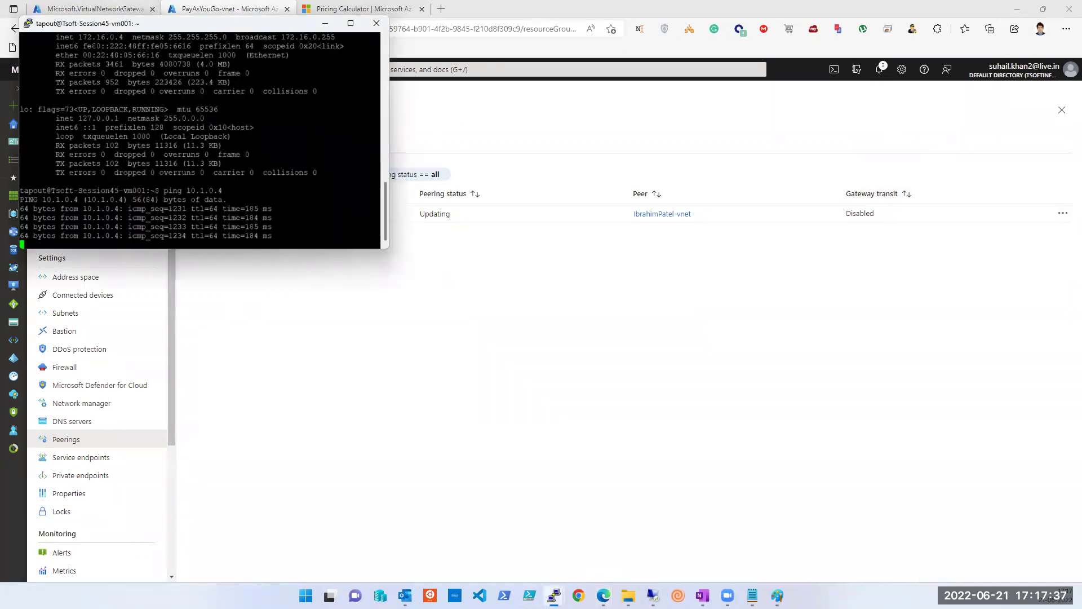
left_click(596, 552)
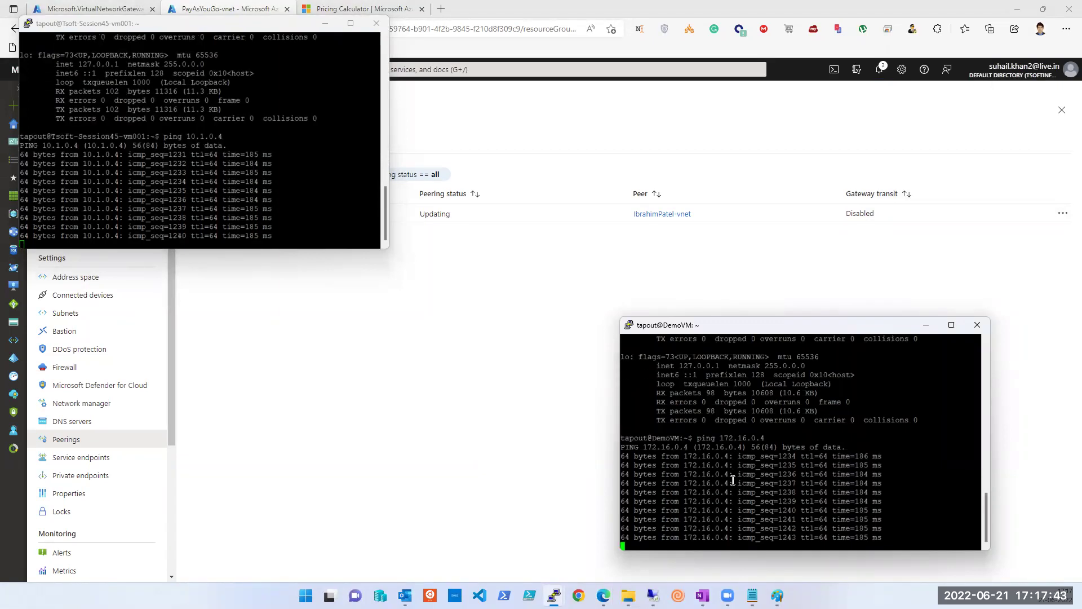
left_click(347, 332)
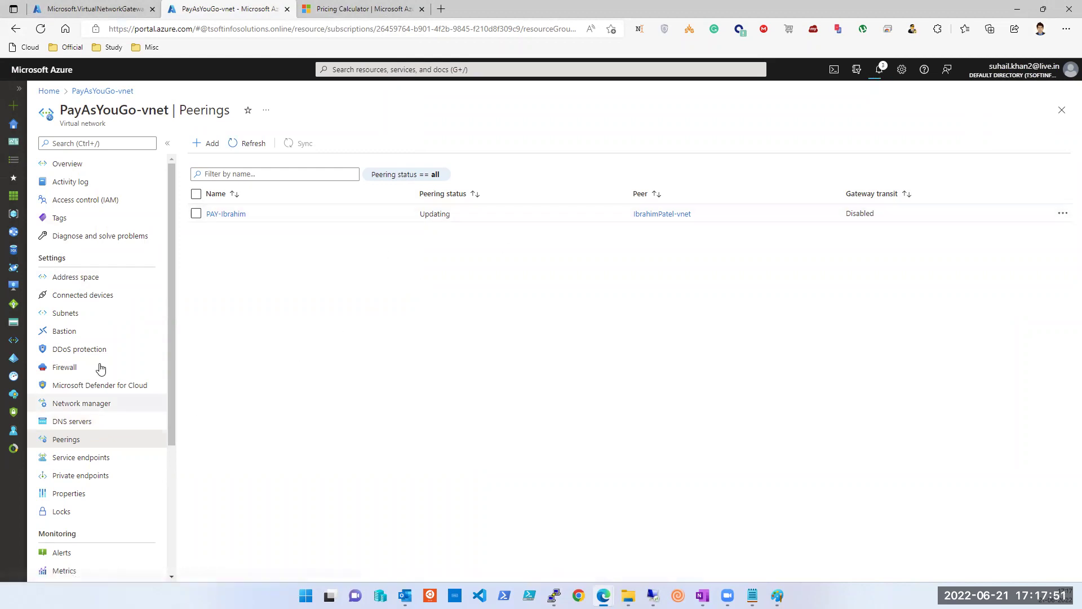
left_click(206, 144)
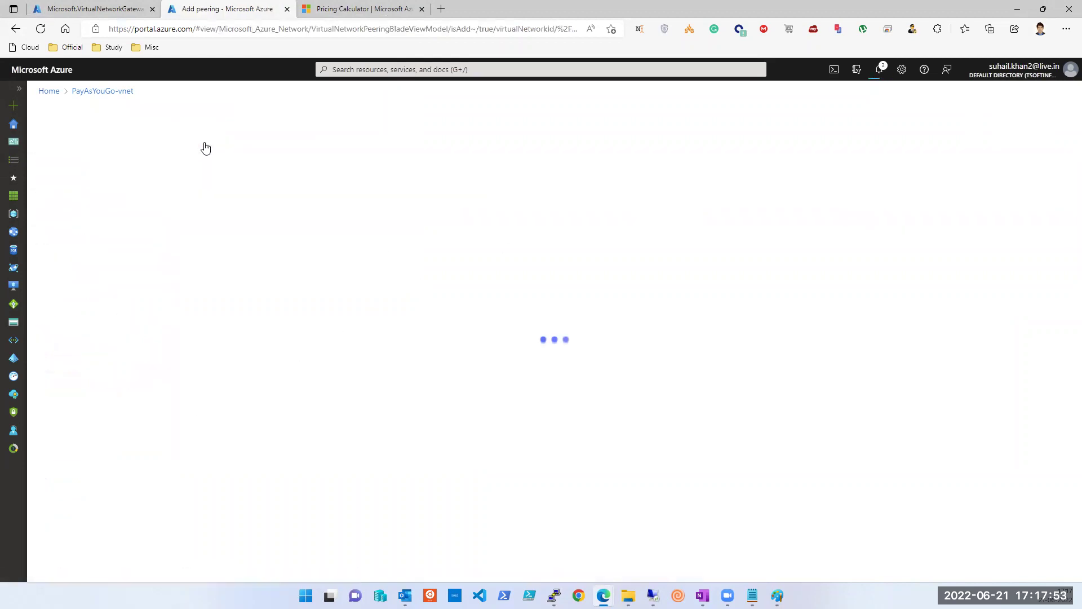
scroll(63, 317, "down", 2)
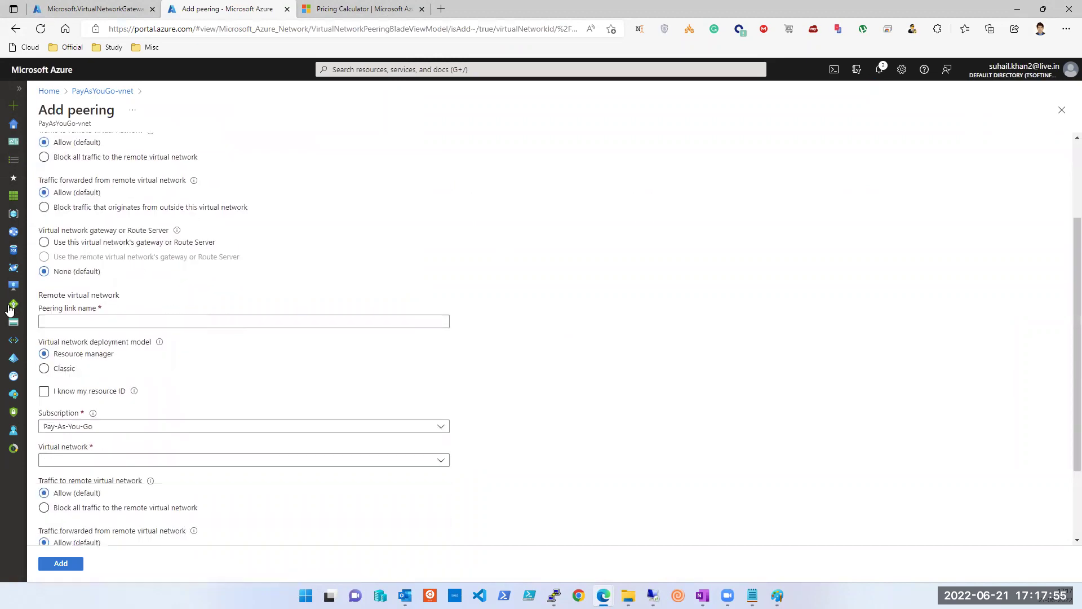
left_click(44, 391)
left_click(85, 428)
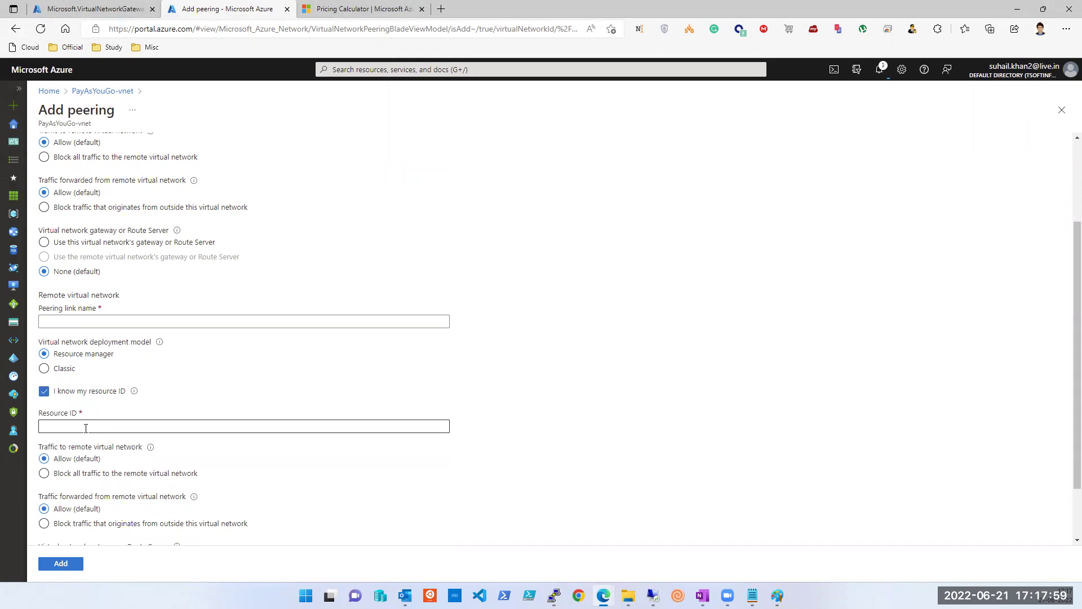
scroll(87, 431, "up", 2)
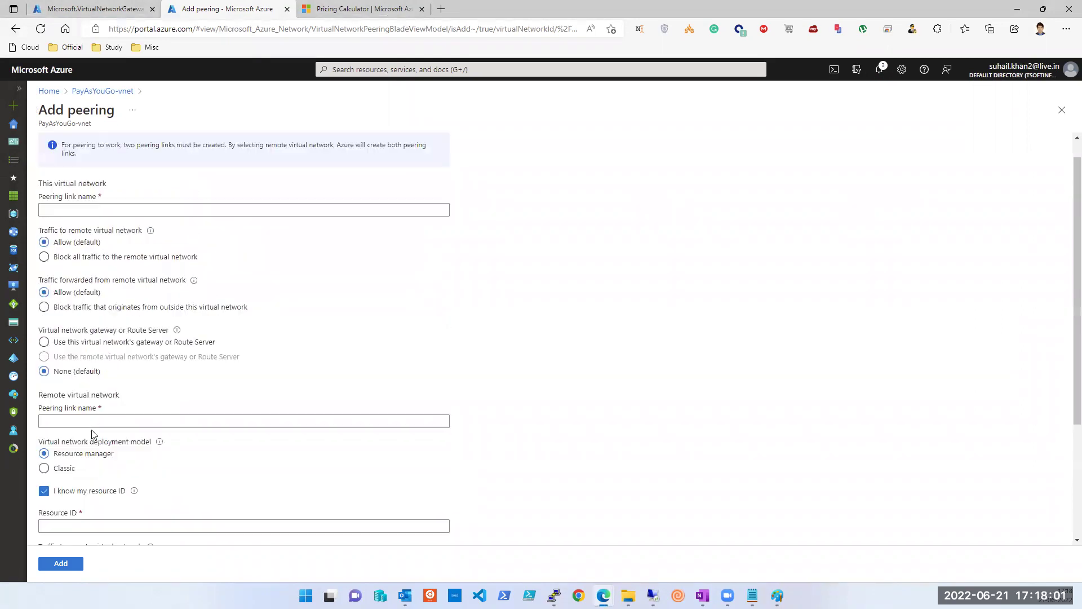
left_click(1063, 112)
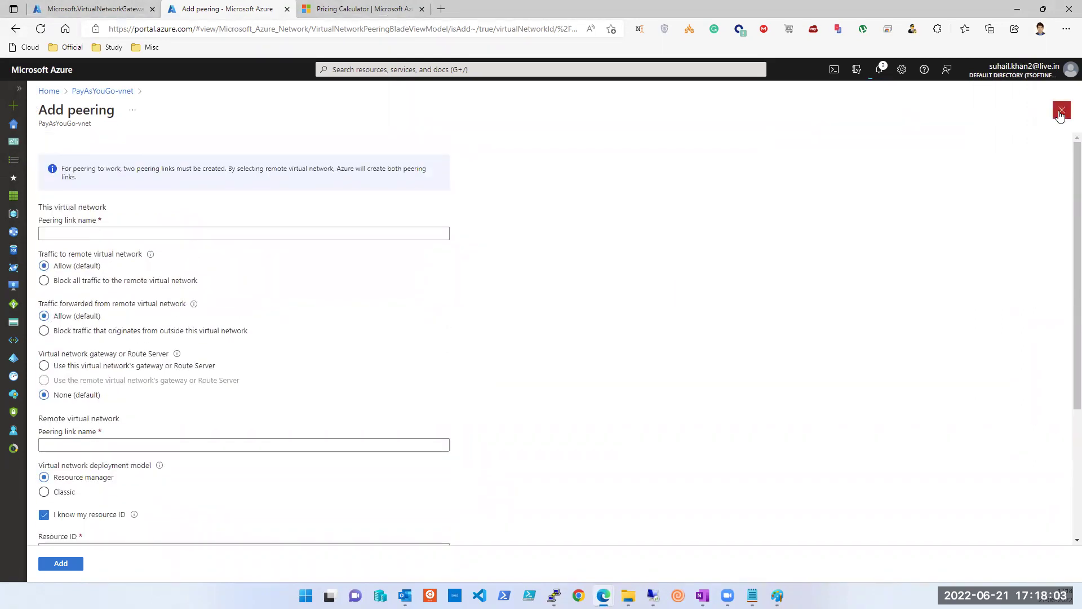
left_click(1062, 214)
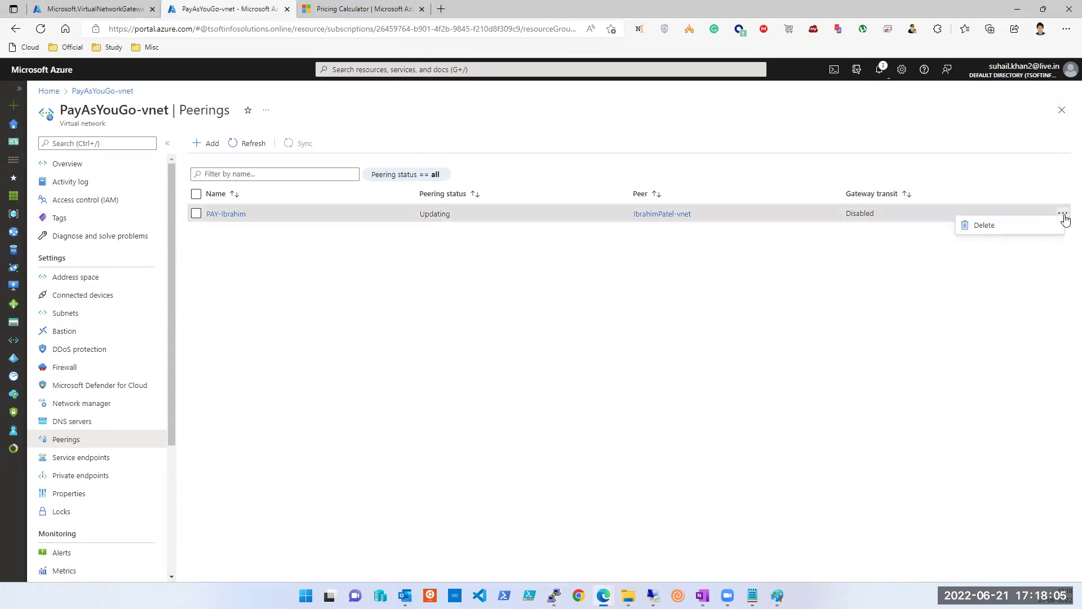
Step: Delete the PAY-Ibrahim peering with confirmation, then view the gateway deployment overview
left_click(1031, 228)
left_click(788, 286)
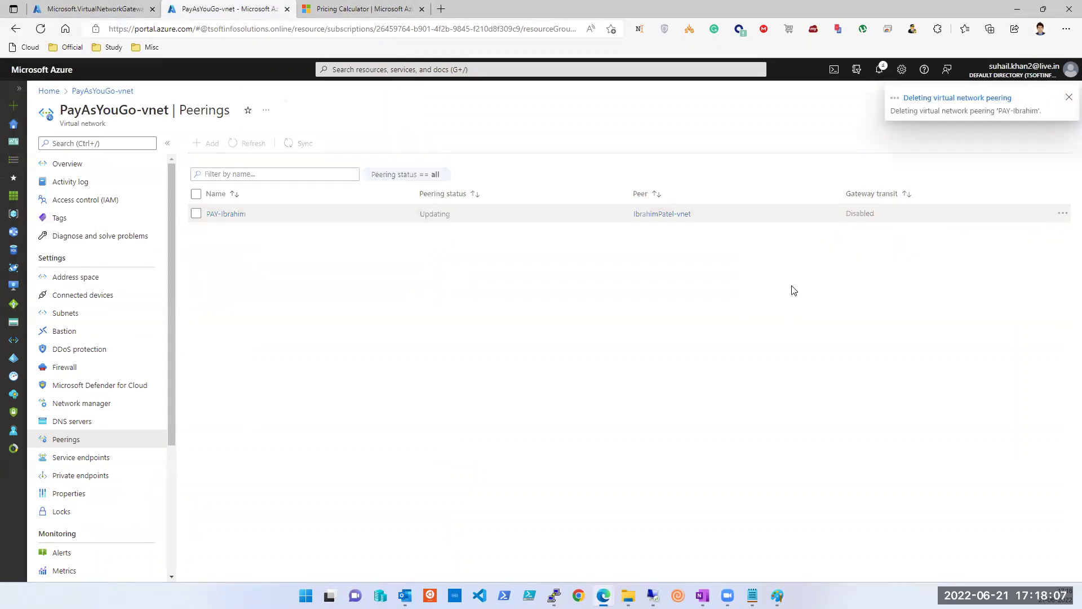
left_click(93, 7)
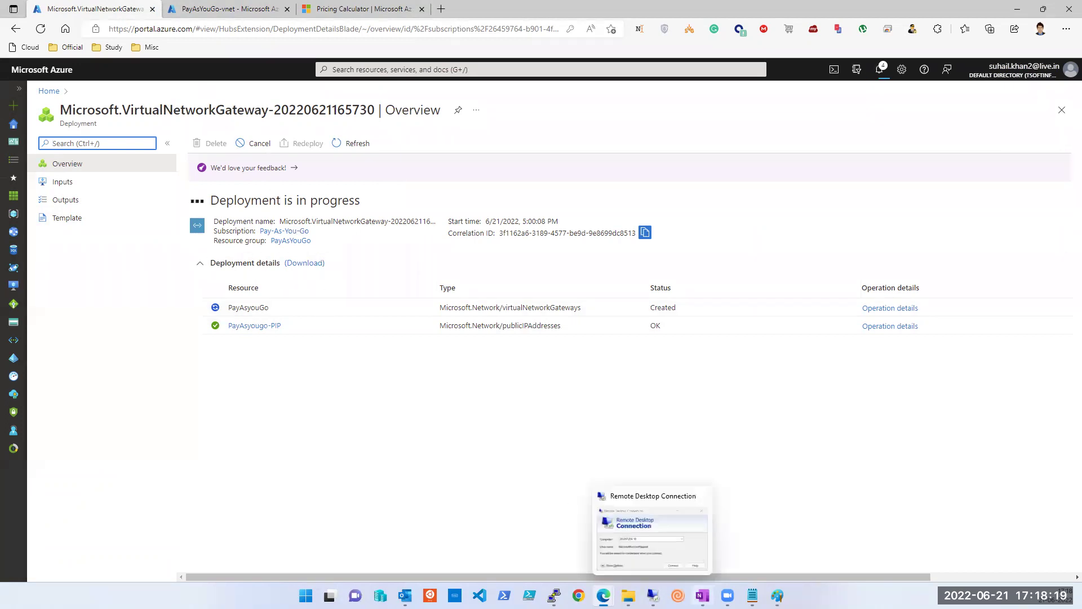
left_click(702, 595)
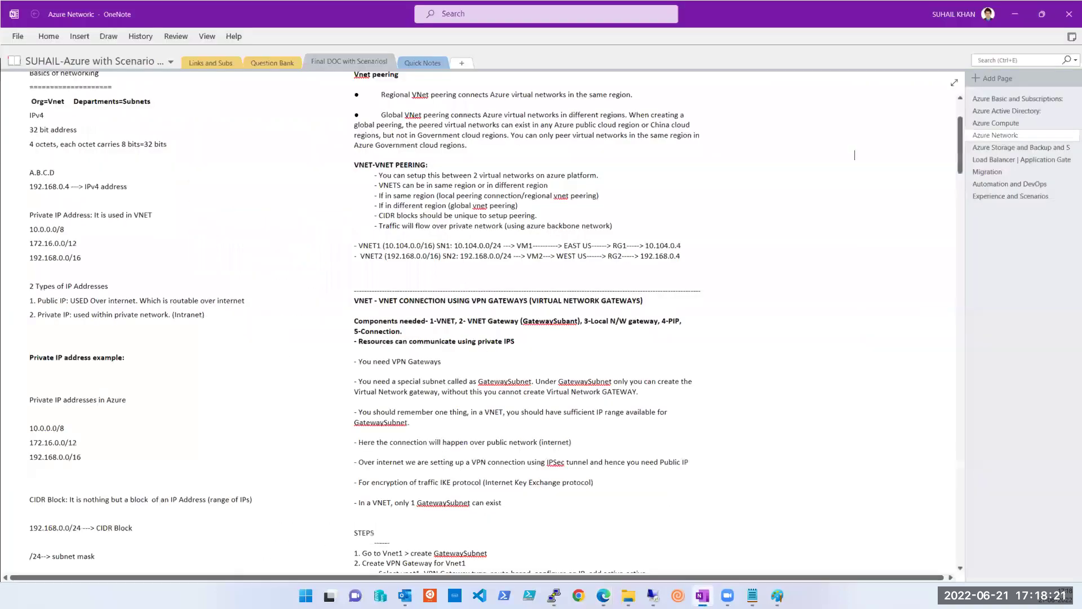
key("alt+Tab")
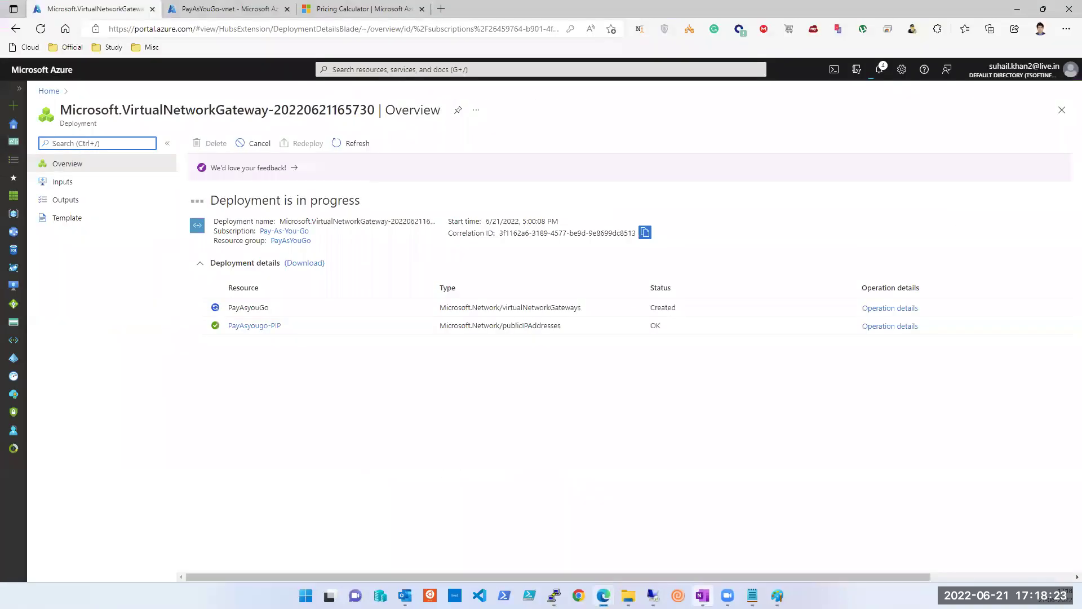